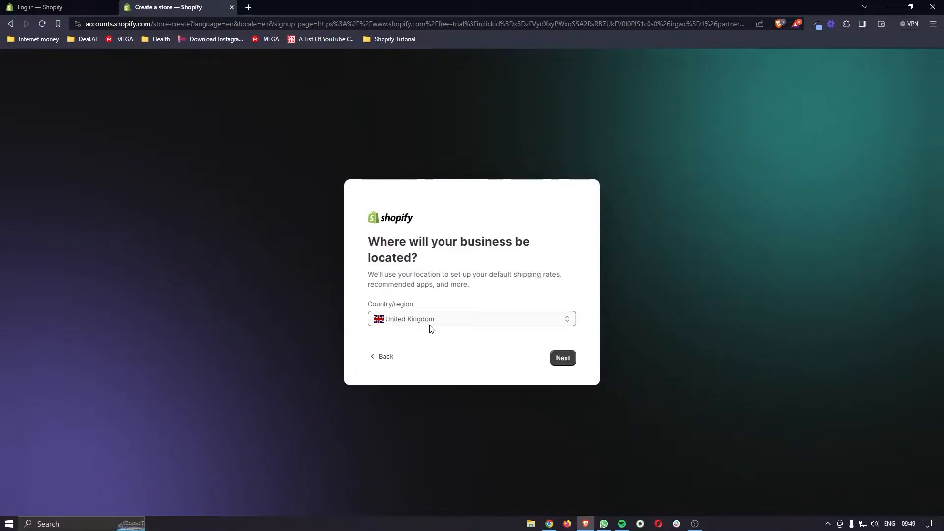
Confirm United Kingdom as the business location and collapse the trial notice in the new store.
left_click(565, 363)
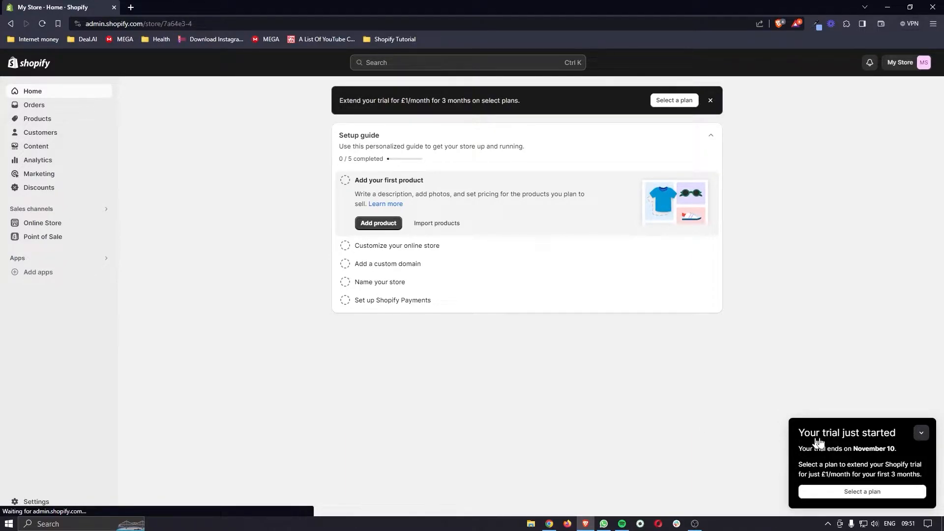
left_click(922, 434)
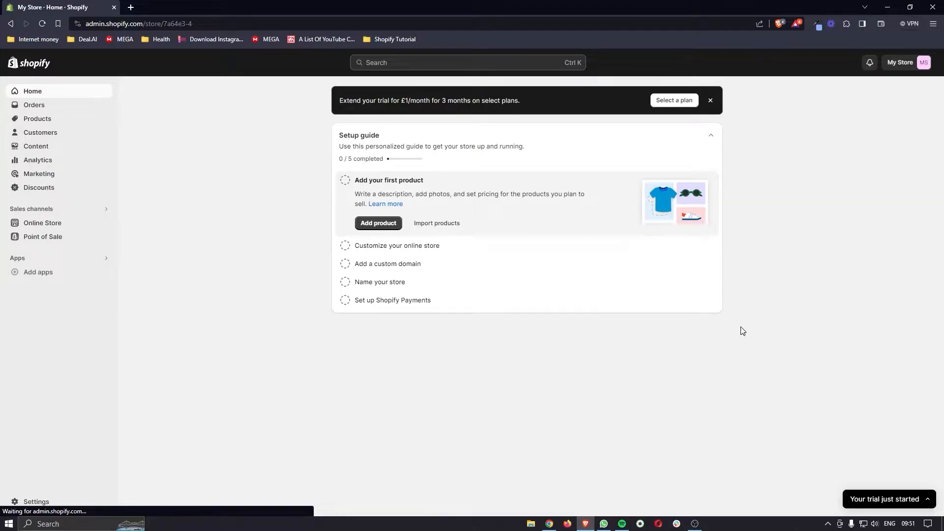
View the online store's themes page and the trial extension offer on the home page.
left_click(50, 224)
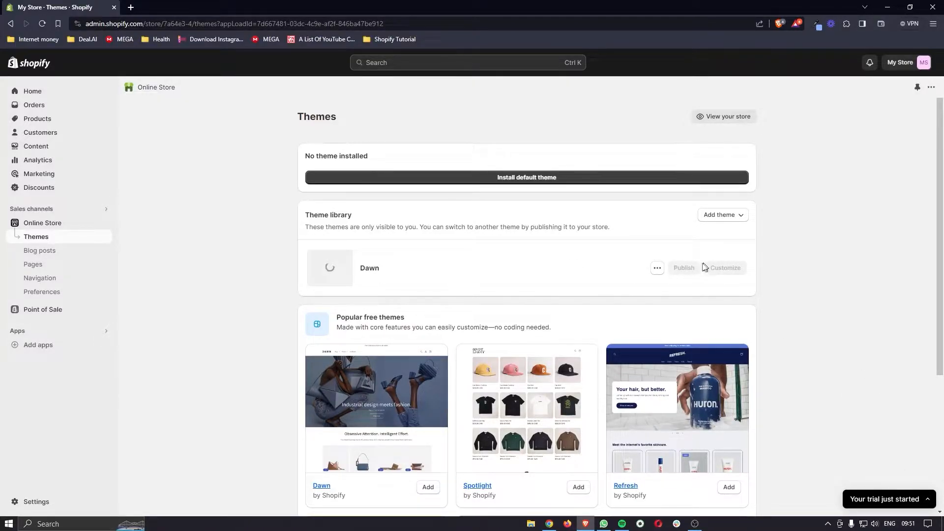
left_click(49, 95)
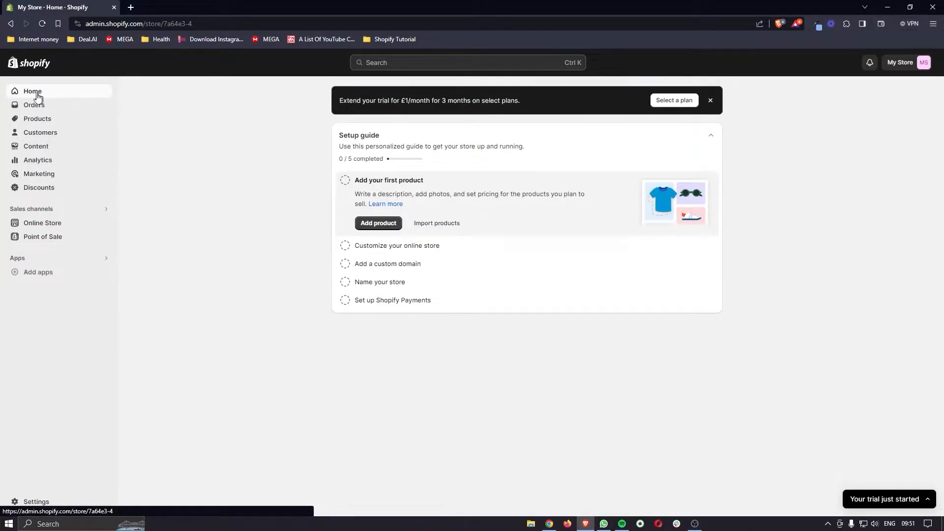
left_click_drag(339, 100, 530, 106)
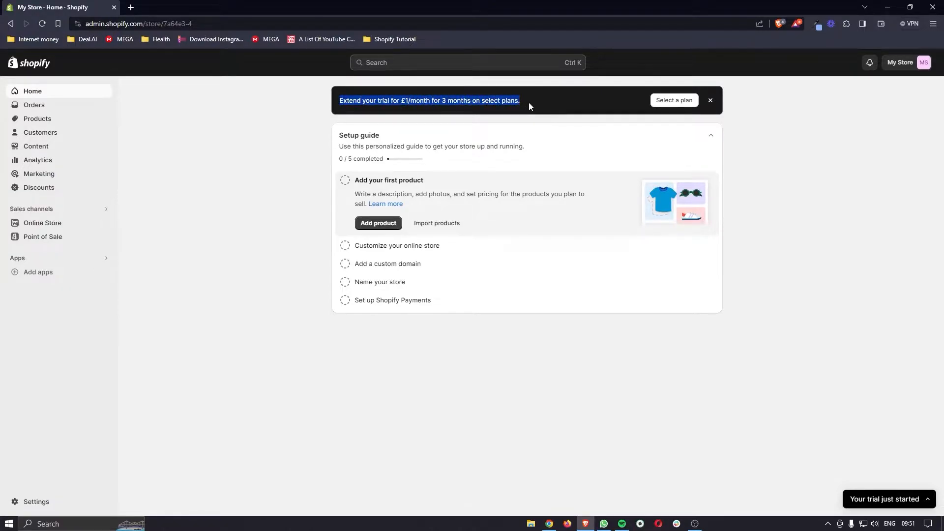
left_click(409, 101)
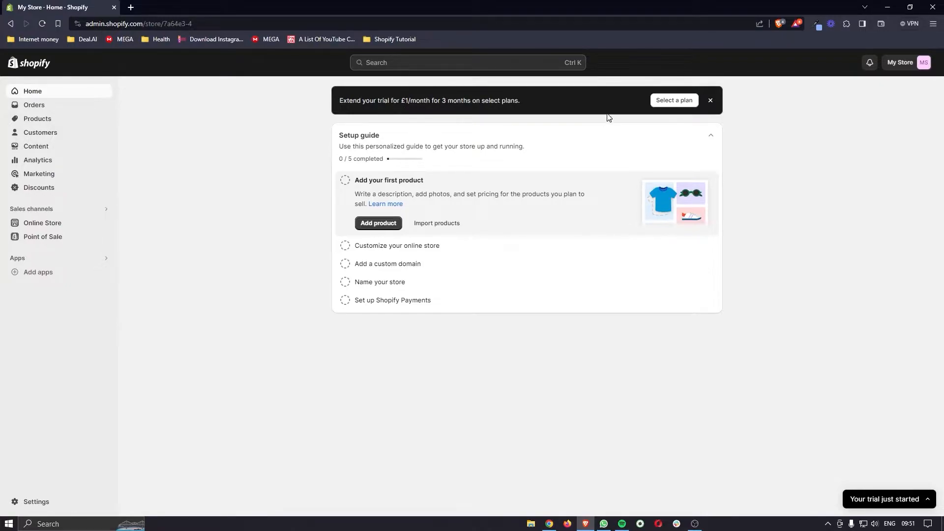
Open the plan selection from the trial extension offer and choose the Basic plan.
left_click(677, 106)
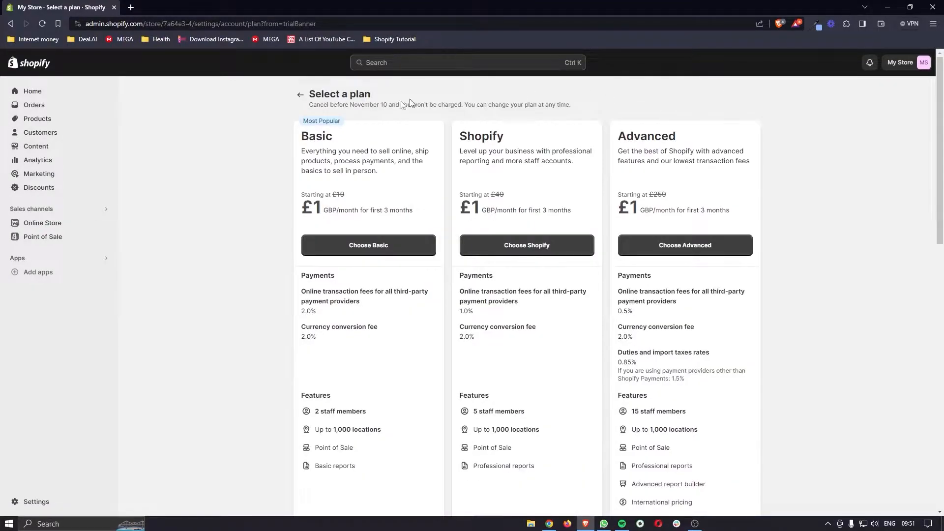
left_click_drag(295, 139, 342, 139)
left_click(369, 140)
left_click(368, 245)
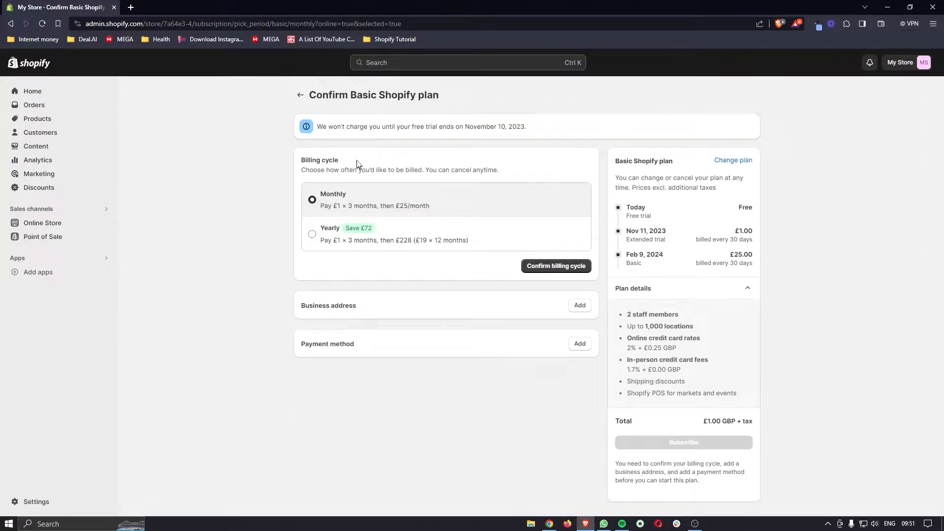
Confirm the monthly billing cycle for the Basic plan and review the business address form and plan summary.
left_click_drag(309, 95, 442, 96)
left_click(471, 105)
left_click_drag(626, 211, 761, 215)
left_click(763, 215)
left_click(556, 267)
scroll(557, 271, "down", 1)
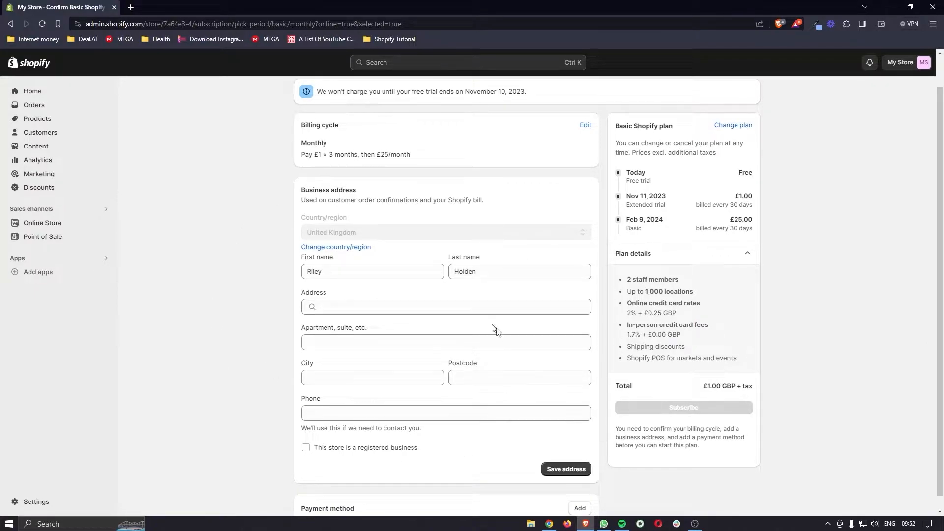
scroll(490, 324, "down", 1)
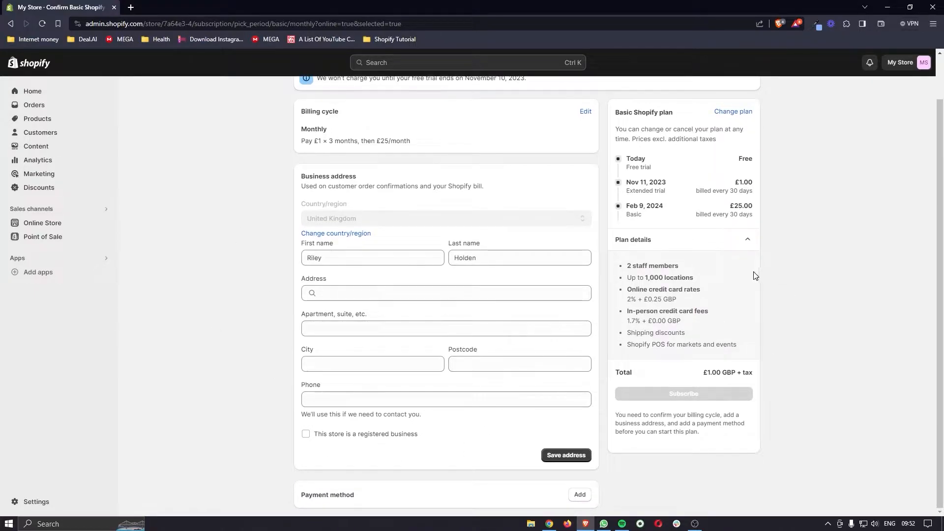
left_click_drag(616, 113, 681, 117)
left_click(682, 117)
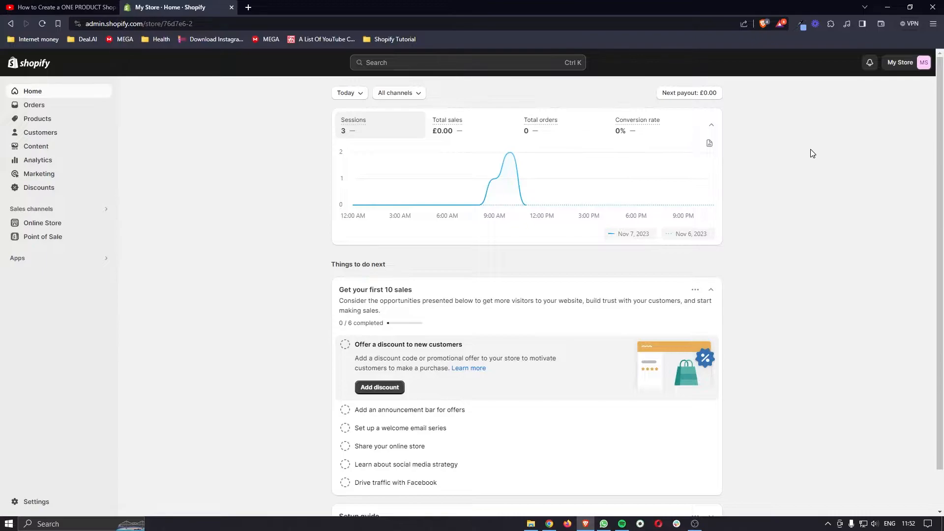
Examine the current theme, the theme library and the popular free themes of the online store.
left_click(30, 225)
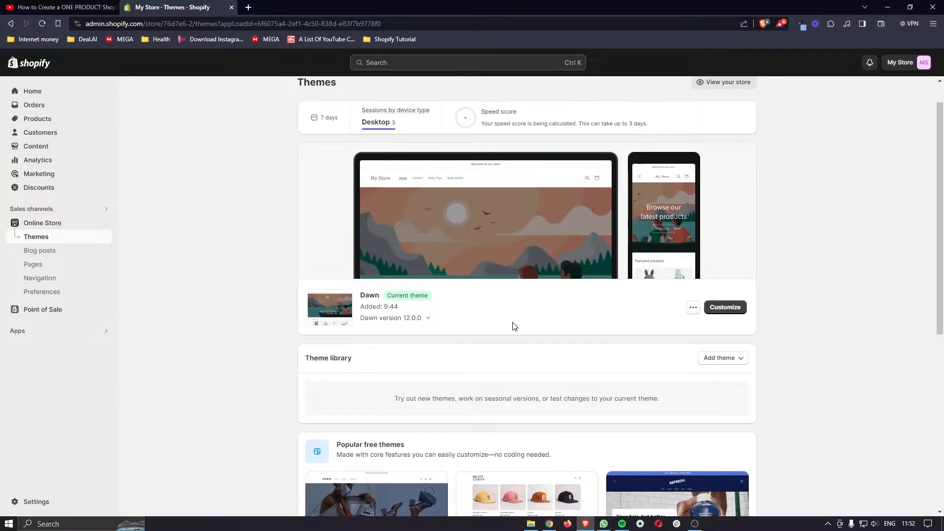
scroll(452, 319, "up", 1)
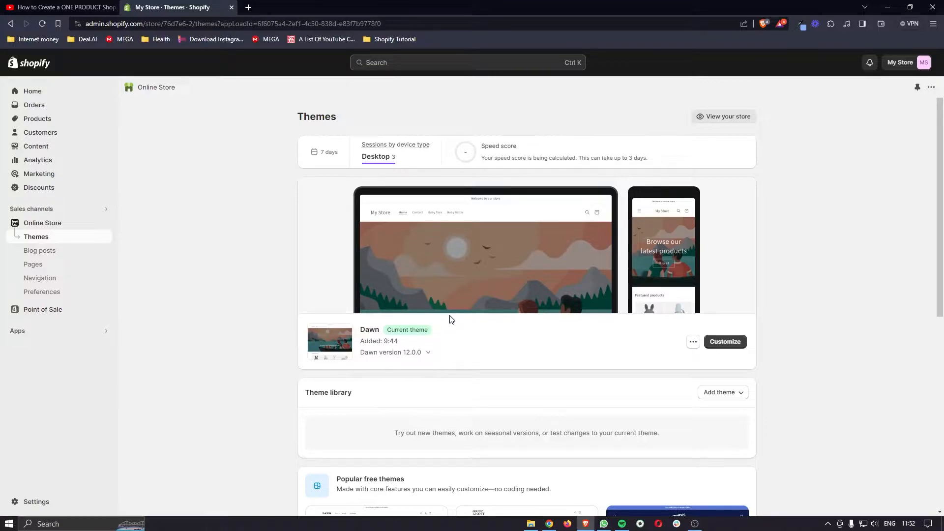
right_click(450, 315)
left_click(836, 227)
scroll(484, 217, "down", 5)
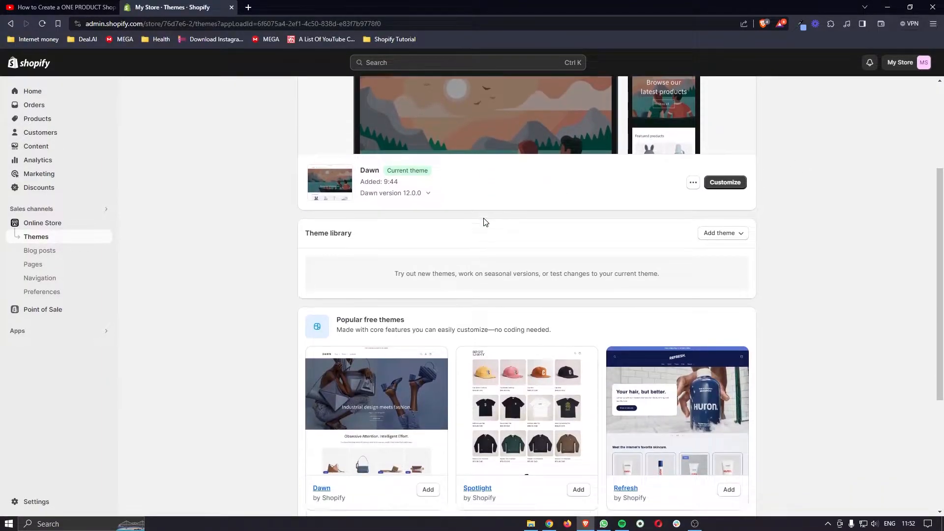
scroll(484, 219, "down", 1)
left_click_drag(335, 170, 417, 163)
left_click(449, 167)
scroll(449, 169, "down", 1)
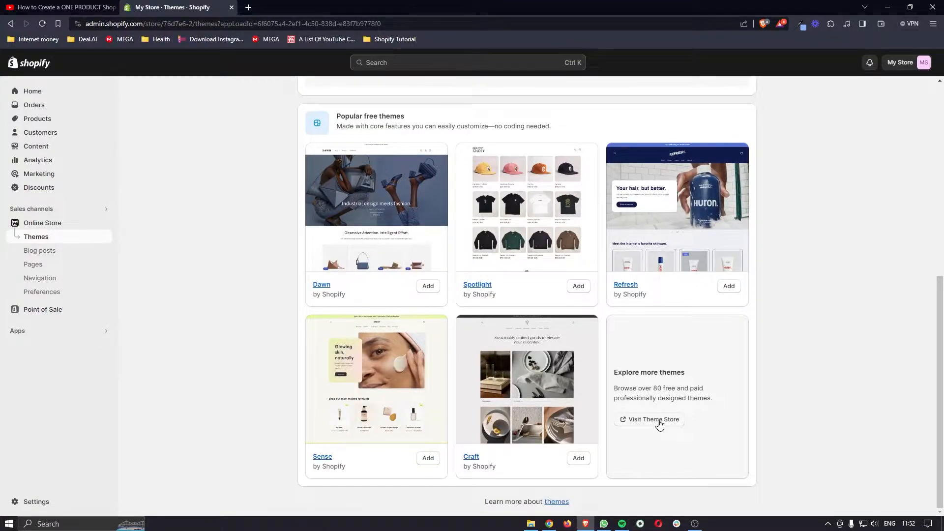
Filter the Theme Store to free themes and open the Studio theme's page.
left_click(660, 423)
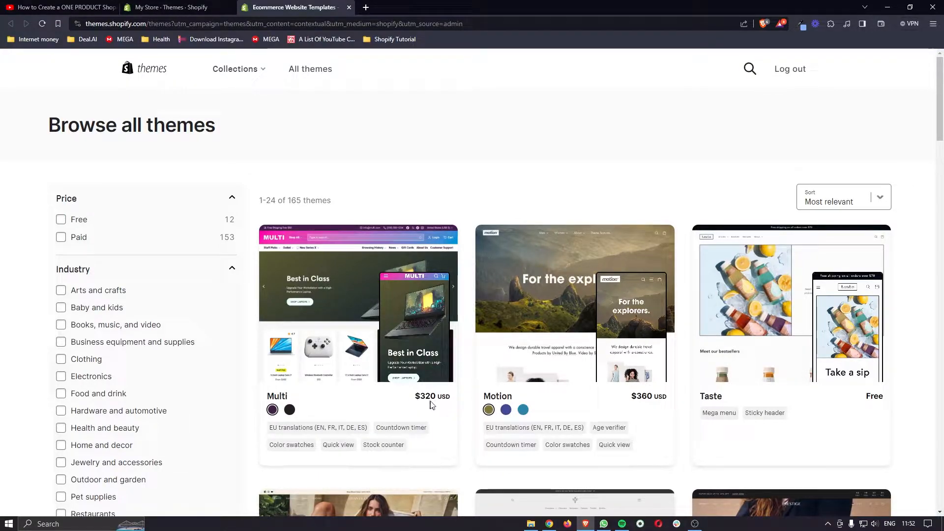
left_click(62, 220)
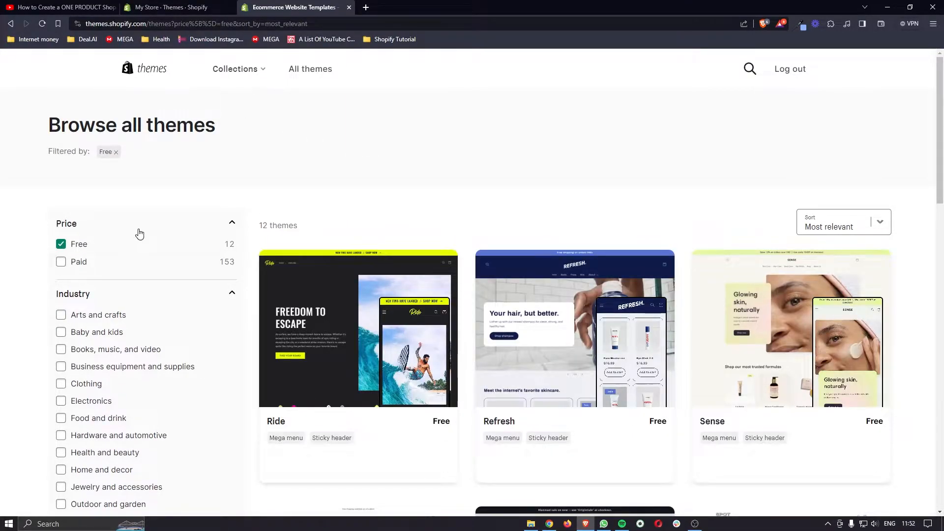
scroll(430, 301, "down", 5)
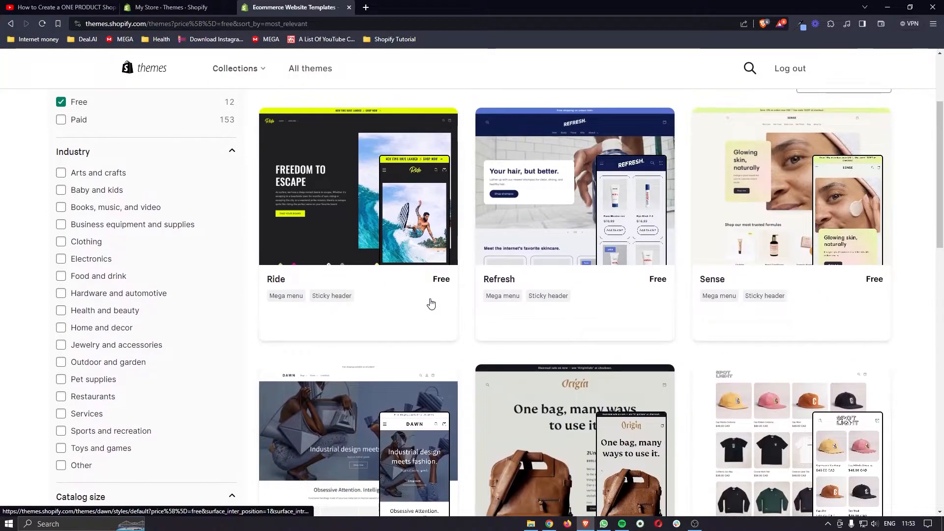
scroll(431, 302, "down", 11)
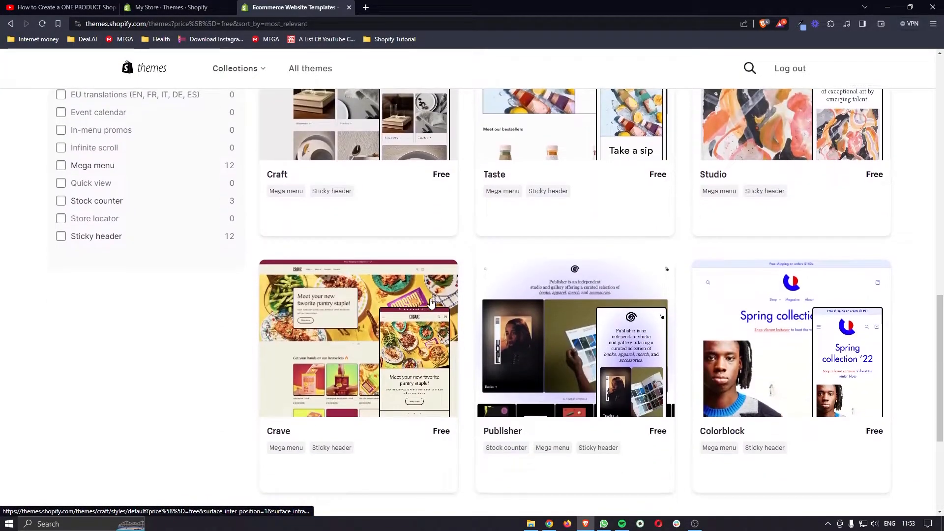
scroll(431, 302, "up", 6)
scroll(431, 302, "up", 5)
scroll(430, 302, "down", 7)
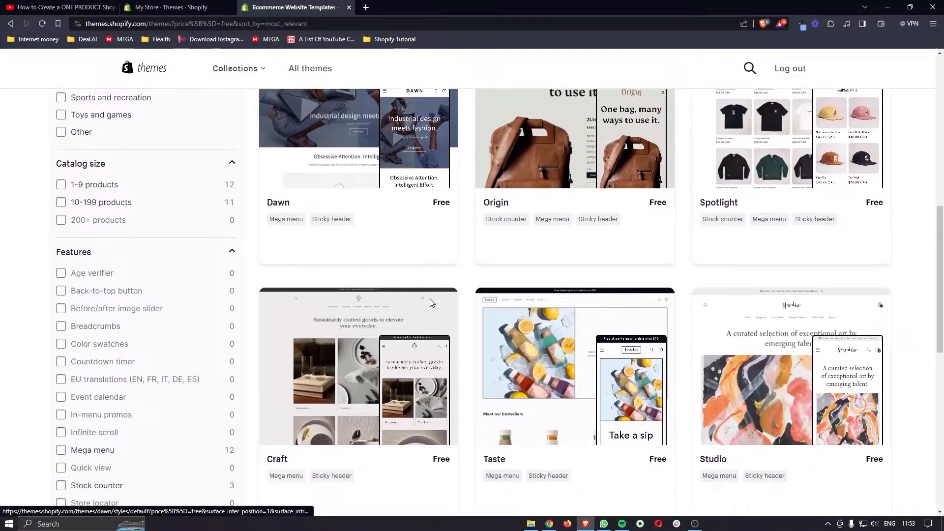
scroll(496, 313, "down", 1)
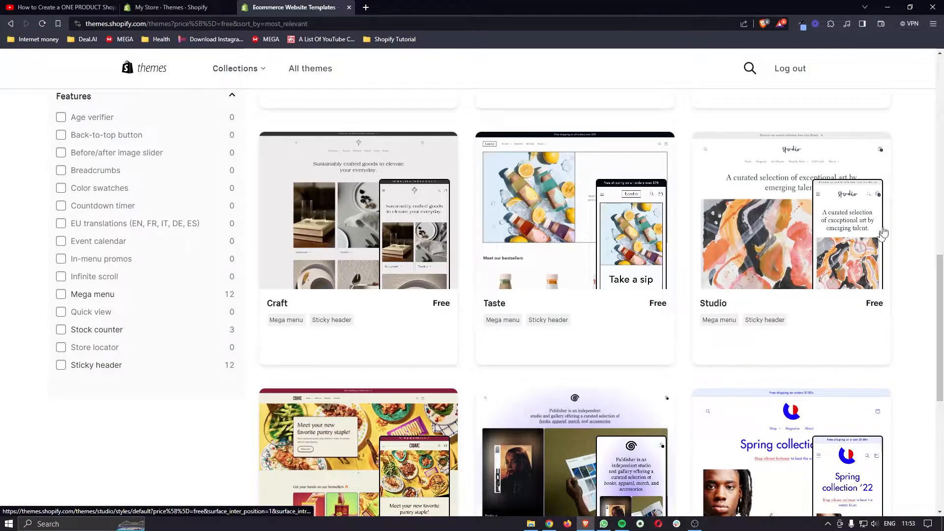
left_click(796, 272)
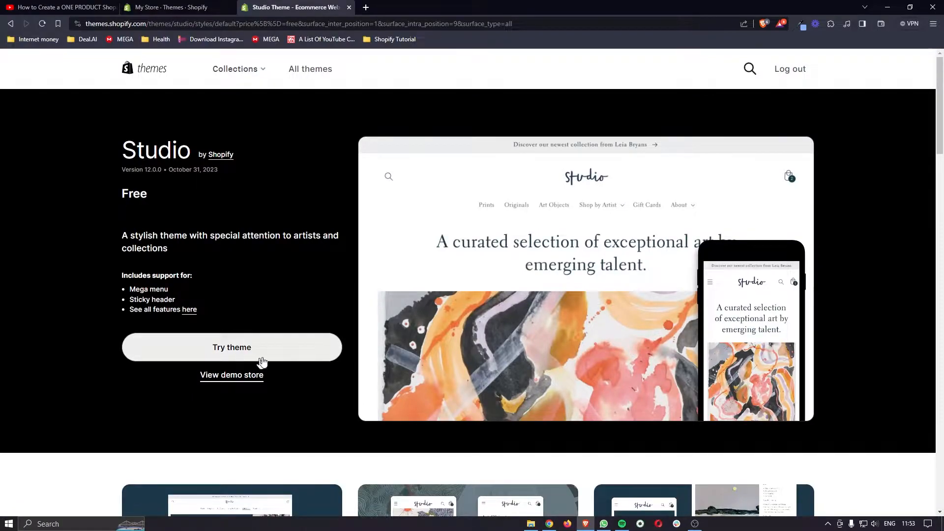
Add the Studio theme to the store's theme library.
left_click(227, 348)
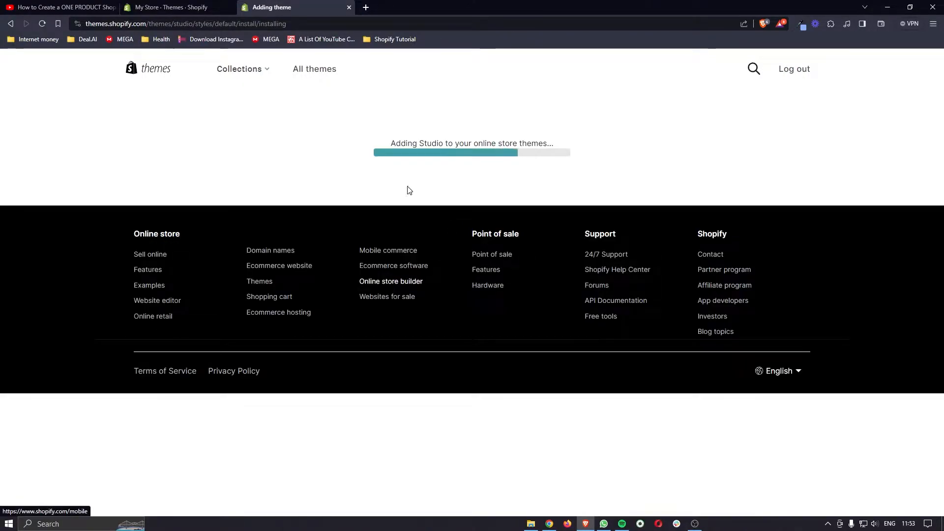
left_click_drag(378, 146, 586, 154)
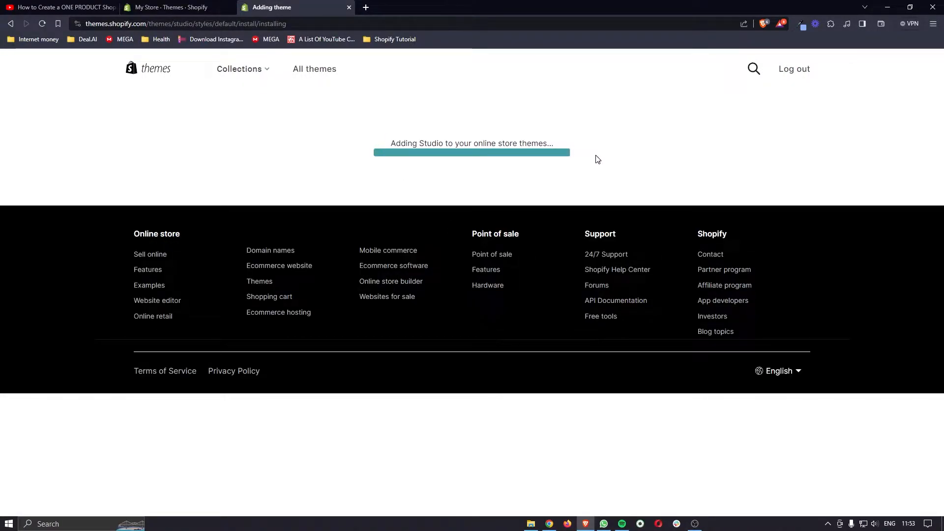
scroll(598, 158, "down", 2)
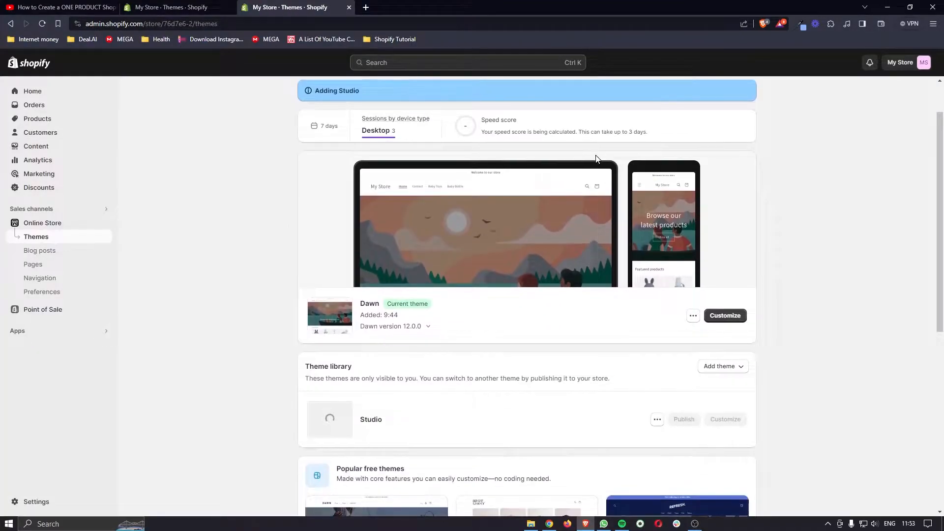
scroll(541, 206, "down", 1)
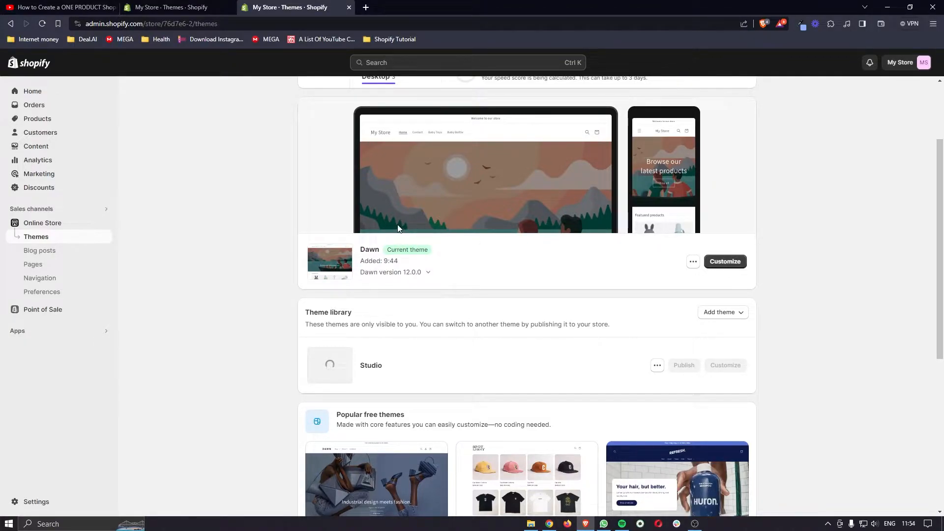
scroll(457, 317, "down", 1)
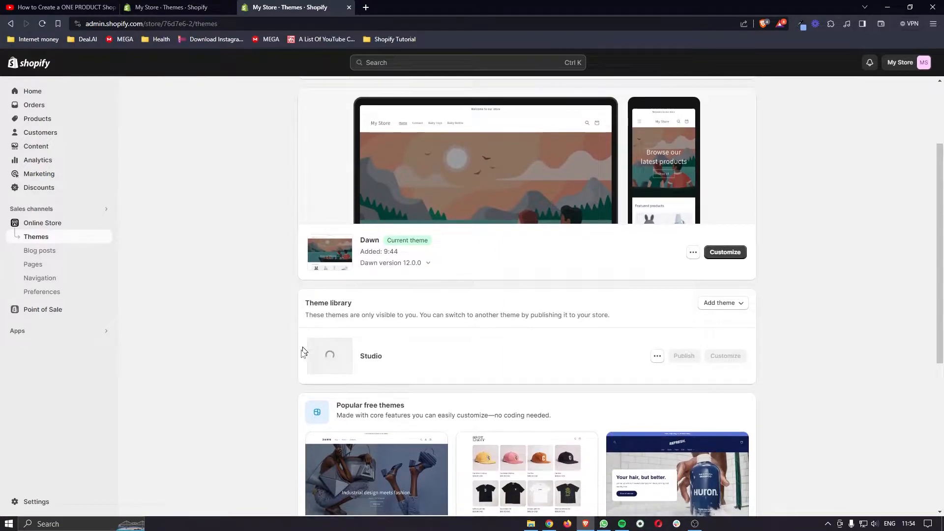
scroll(364, 361, "down", 1)
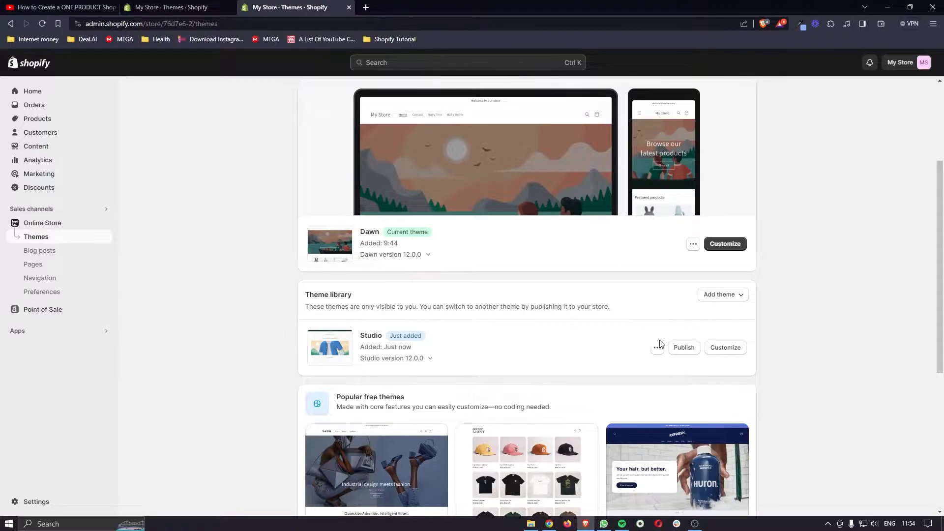
Publish the Studio theme as the store's current theme.
left_click(687, 351)
left_click(612, 353)
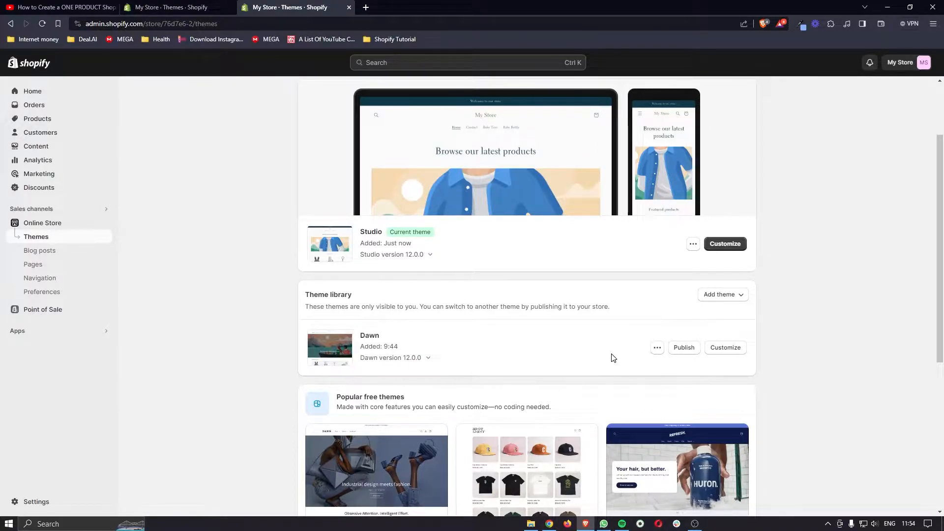
scroll(825, 169, "up", 2)
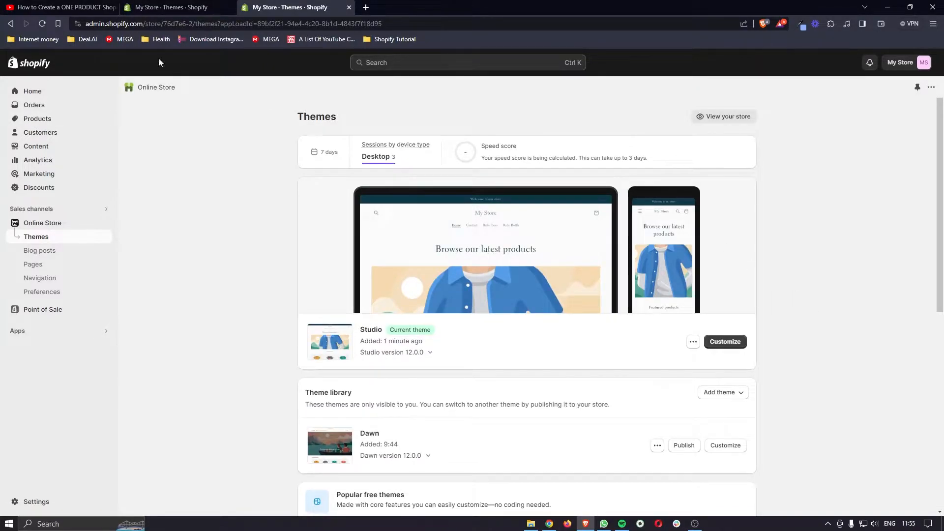
Start adding a product, look through the blank product form's fields, and leave it without entering anything.
left_click(50, 123)
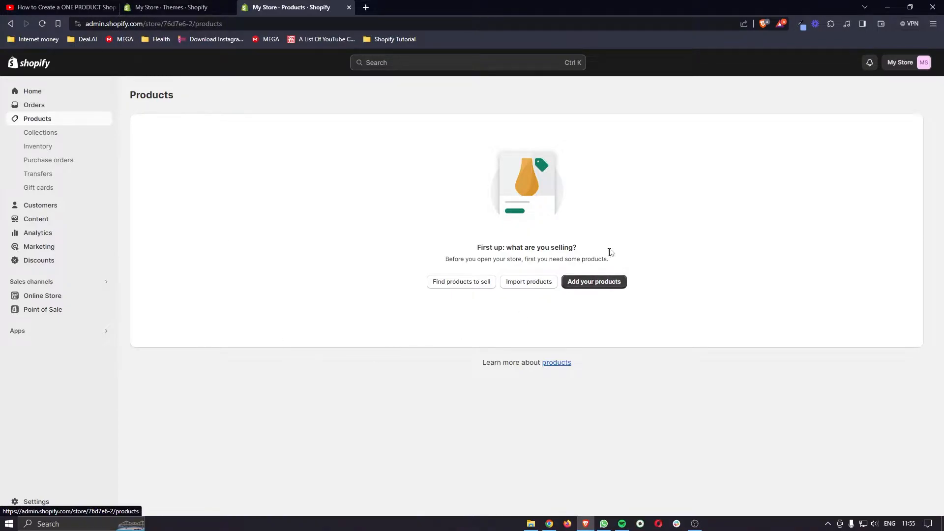
left_click(596, 285)
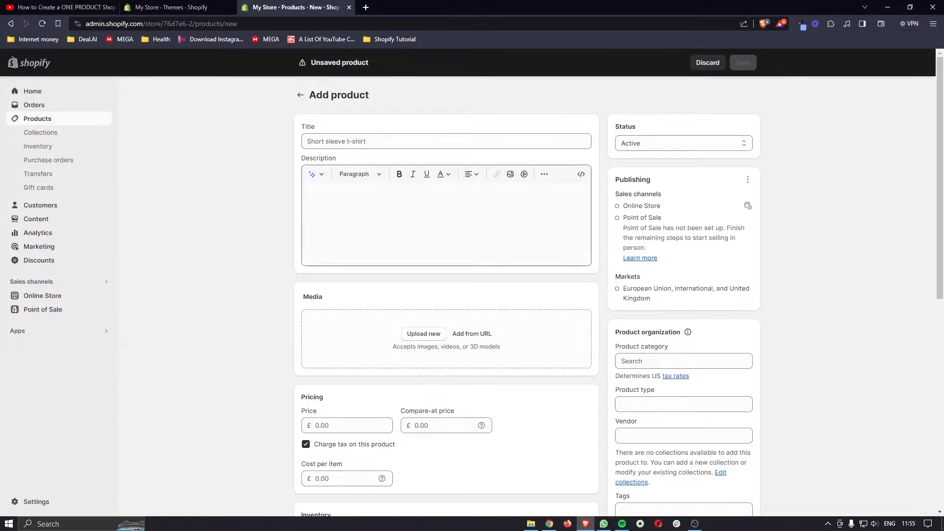
scroll(445, 293, "down", 2)
scroll(446, 224, "up", 3)
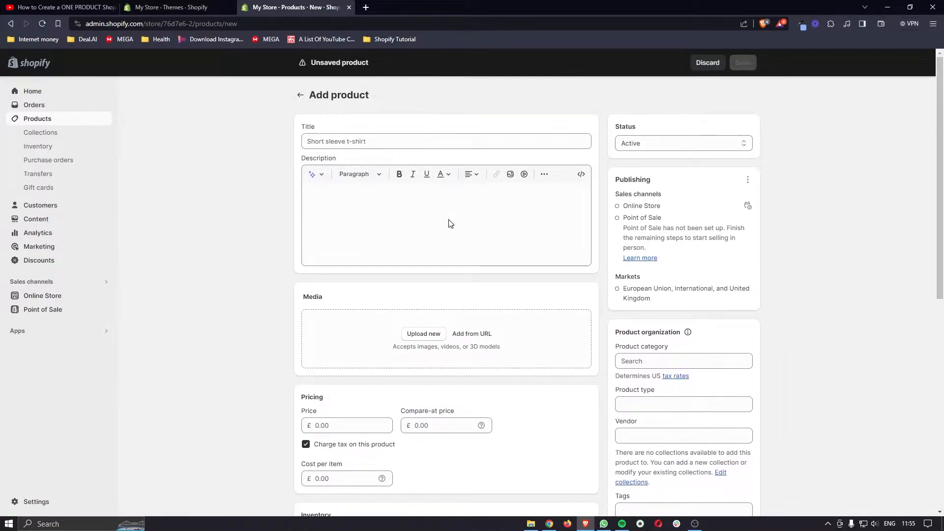
left_click(300, 96)
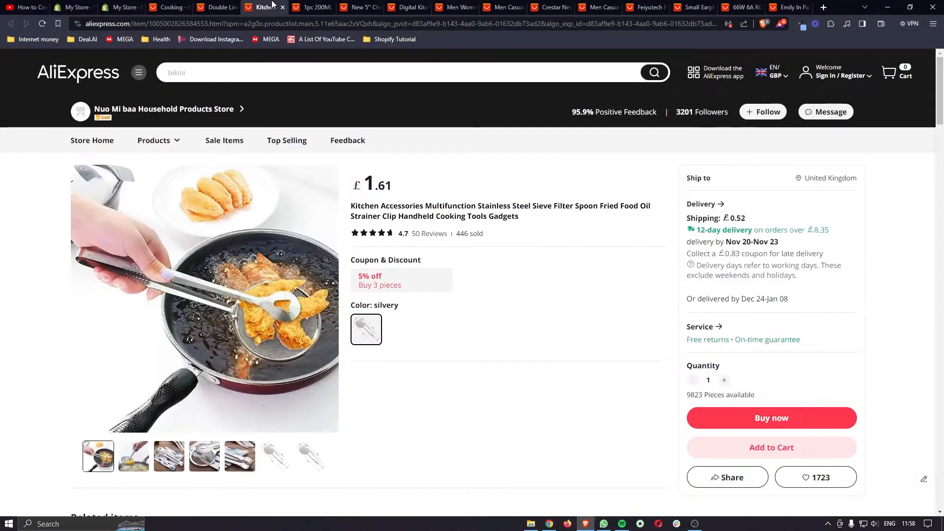
Look through the opened AliExpress product pages, from the kitchen tools and shoes to the phone accessories.
left_click(315, 7)
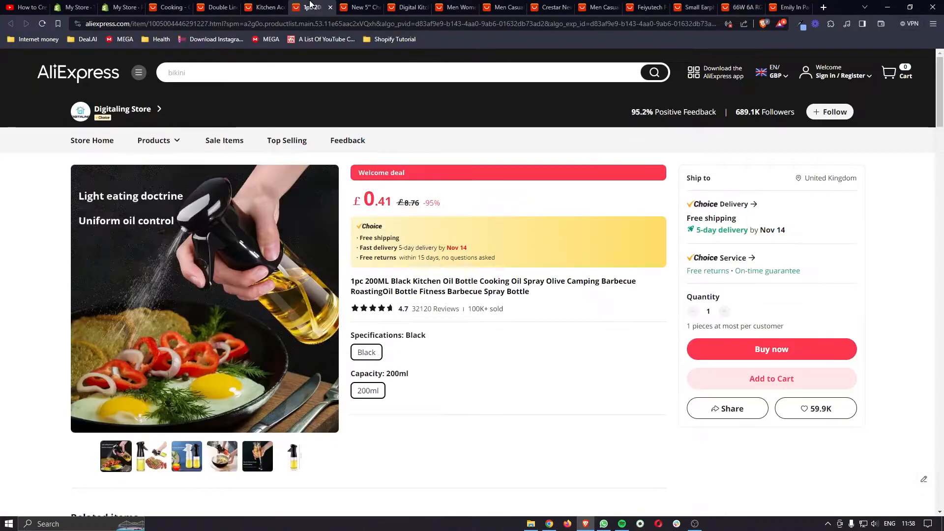
left_click(364, 7)
left_click(396, 6)
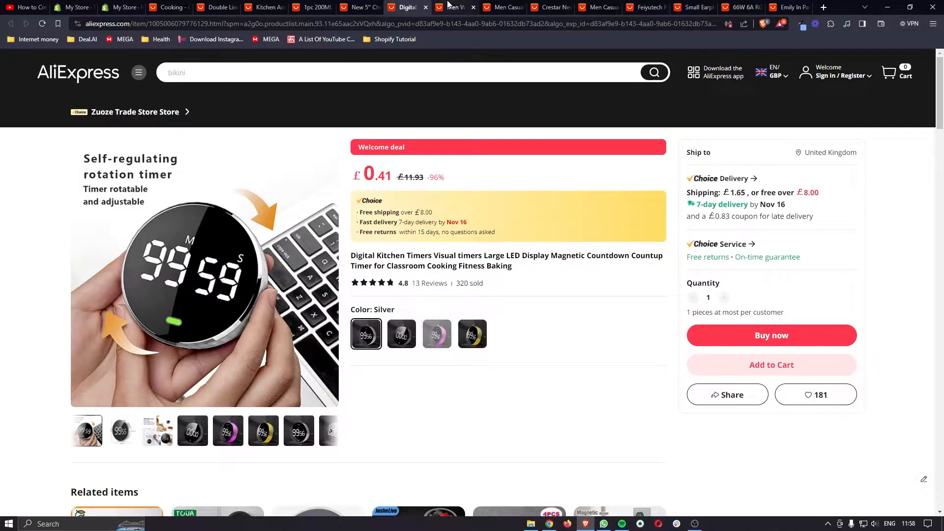
left_click(455, 6)
left_click(502, 6)
left_click(546, 7)
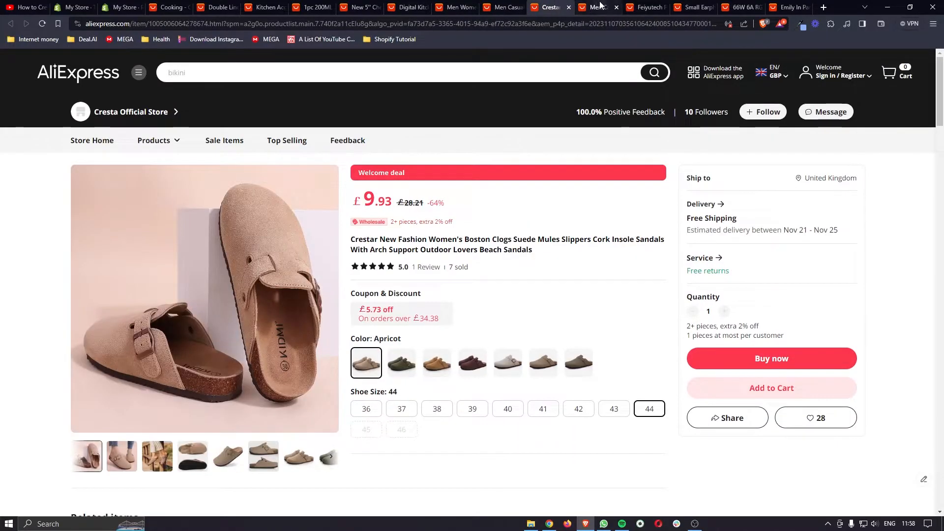
left_click(598, 7)
left_click(647, 7)
left_click(694, 7)
left_click(747, 6)
left_click(776, 5)
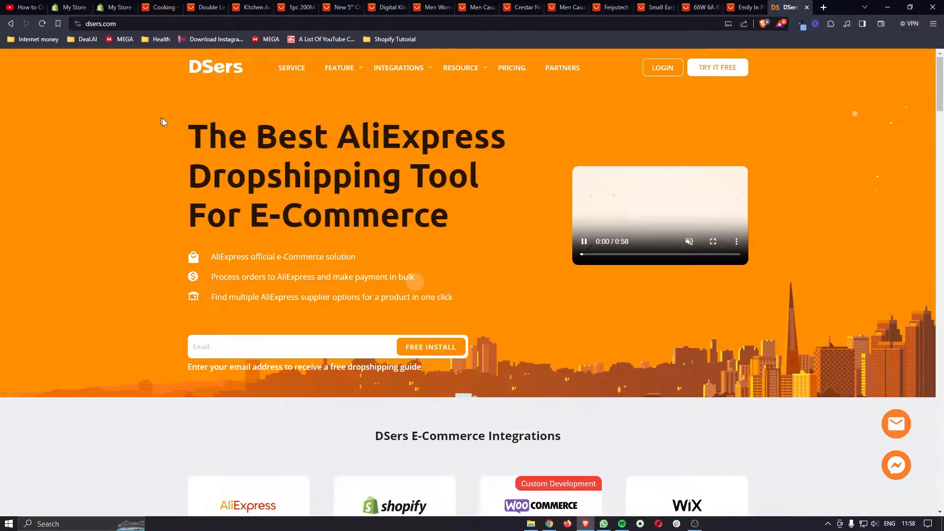
Start the free DSers sign-up and create an account with the owner's e-mail and account password.
left_click_drag(188, 123, 447, 226)
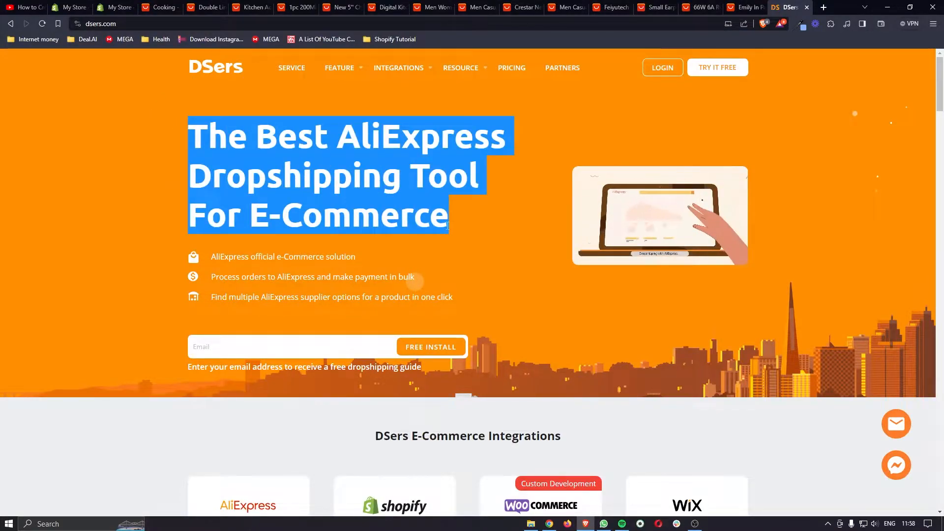
left_click(481, 229)
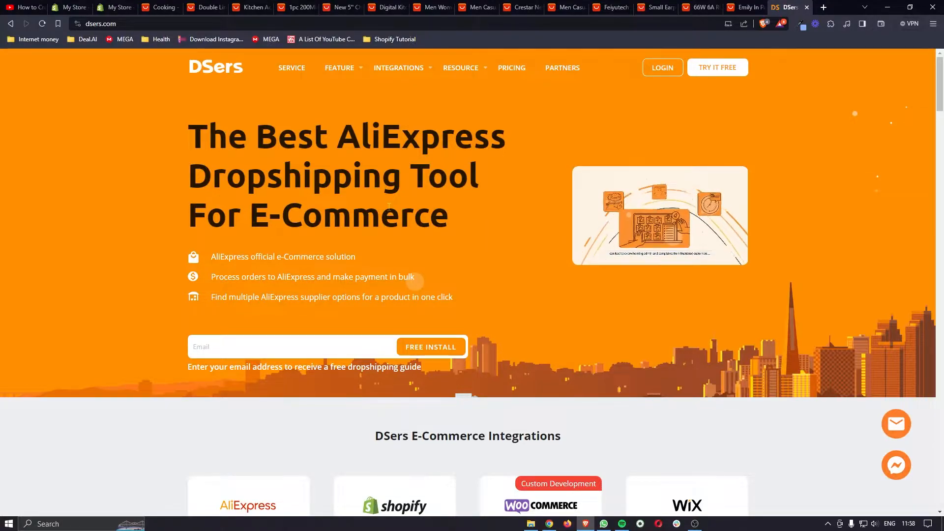
left_click(716, 71)
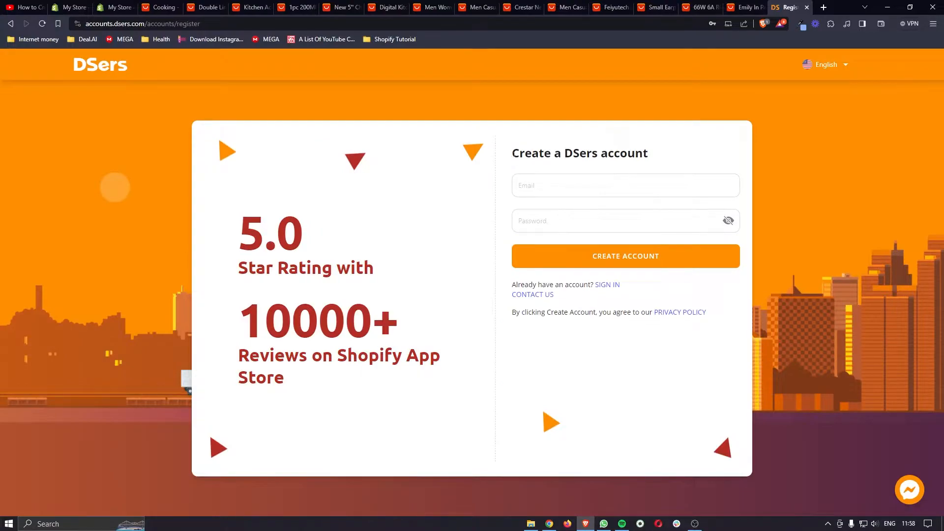
left_click_drag(512, 152, 672, 140)
left_click(707, 150)
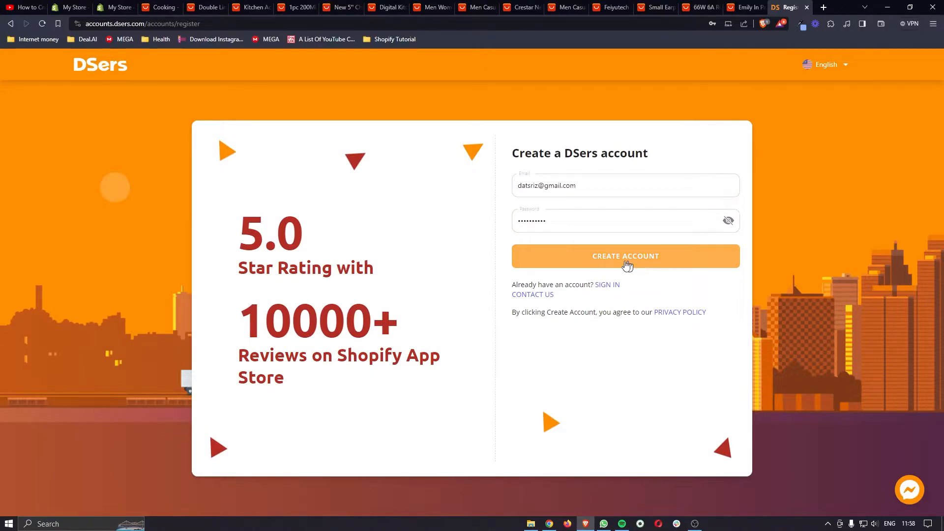
left_click(644, 258)
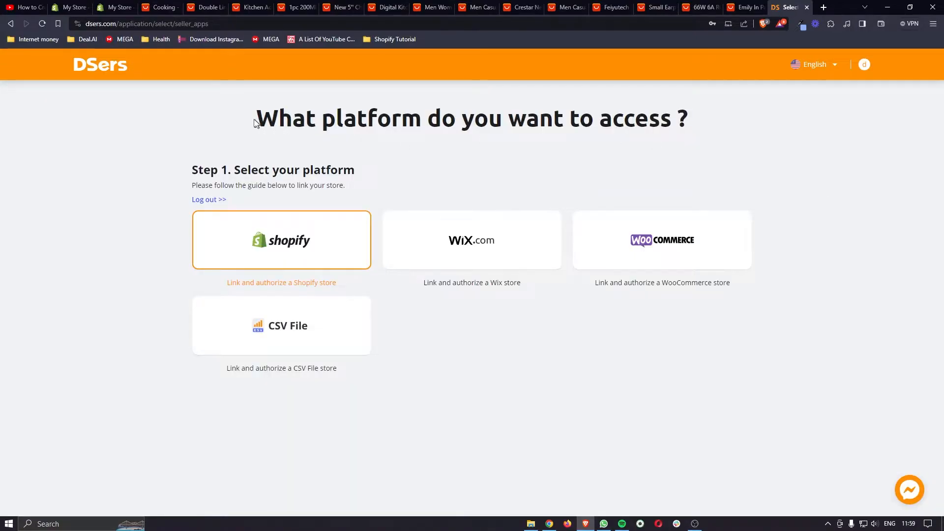
Select Shopify as the platform to link and install the DSers-AliExpress Dropshipping app in the store.
left_click_drag(256, 123, 698, 125)
left_click(601, 84)
left_click(301, 239)
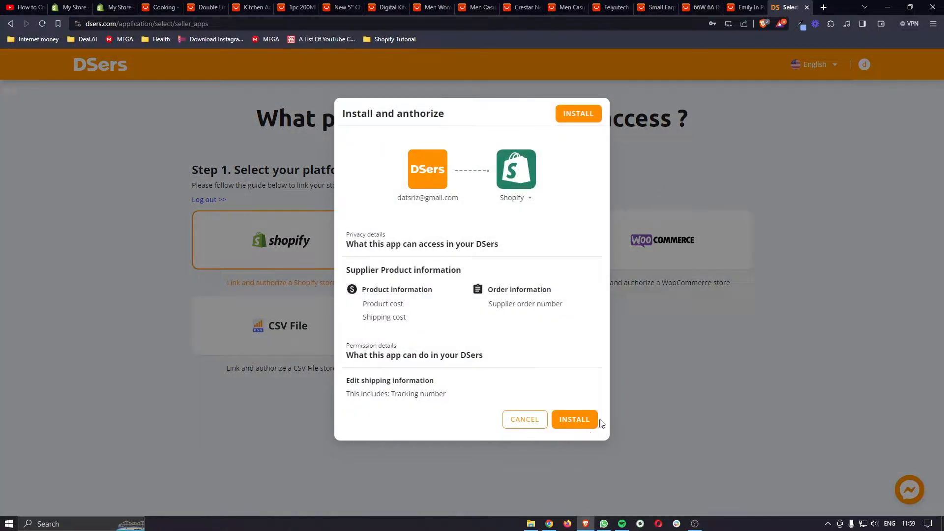
left_click(576, 421)
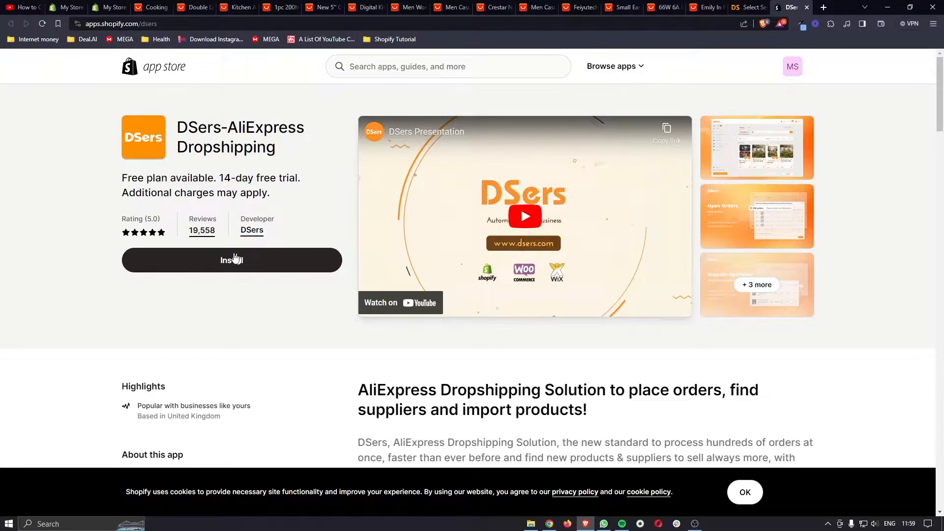
left_click(246, 264)
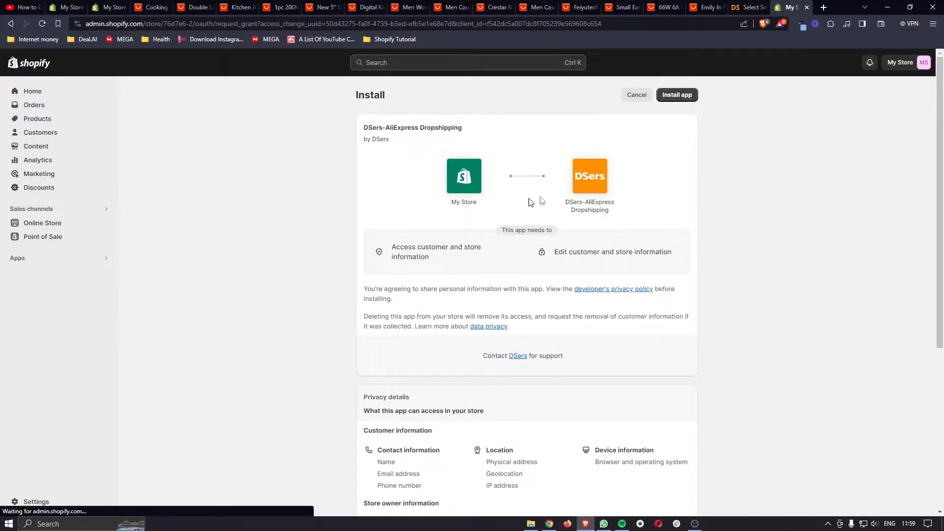
left_click(669, 98)
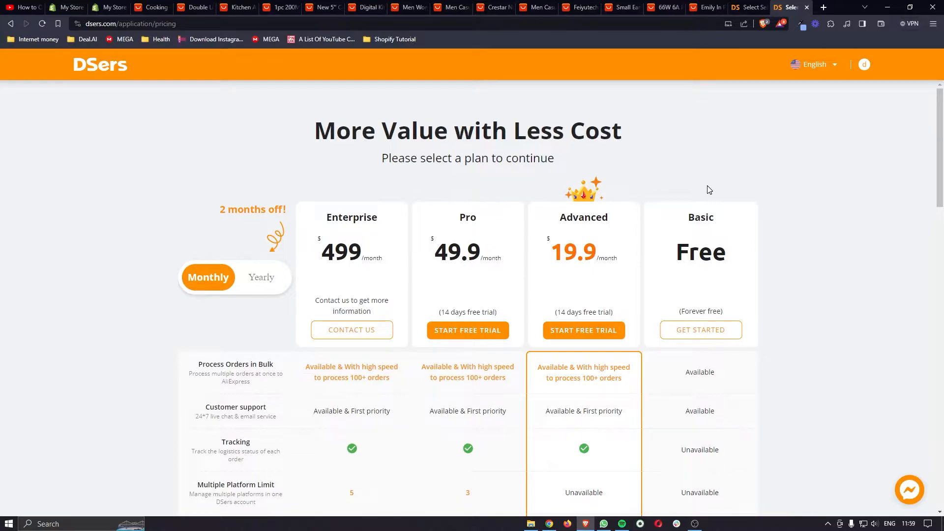
Choose the free Basic DSers plan and link AliExpress as the supplier.
scroll(711, 164, "down", 1)
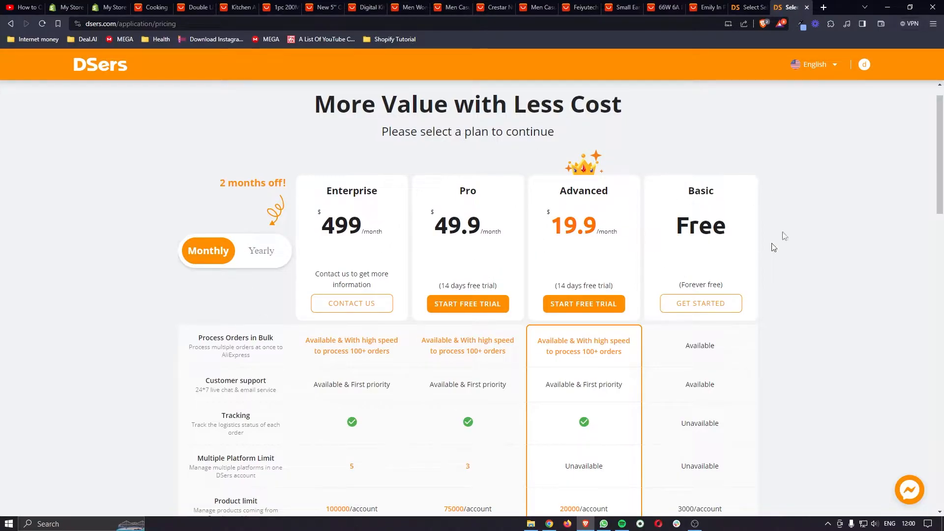
left_click(696, 310)
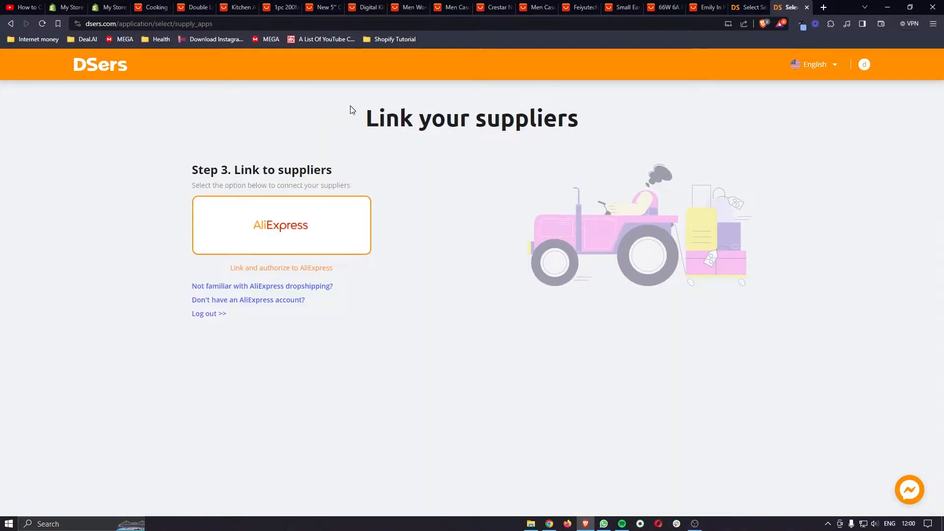
left_click_drag(356, 117, 581, 127)
left_click(660, 129)
left_click(284, 235)
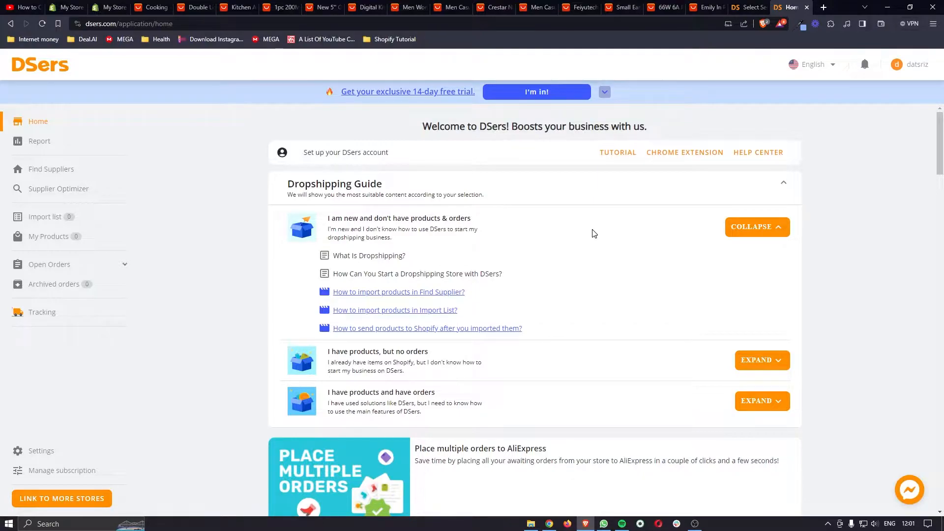
Install the DSers - AliExpress.com Product Importer browser extension and close its web store page.
left_click(691, 158)
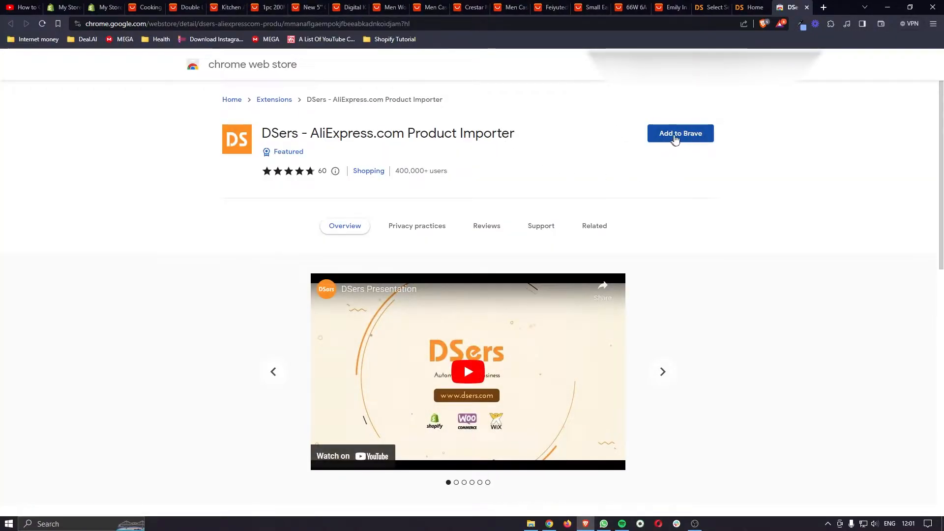
left_click(686, 134)
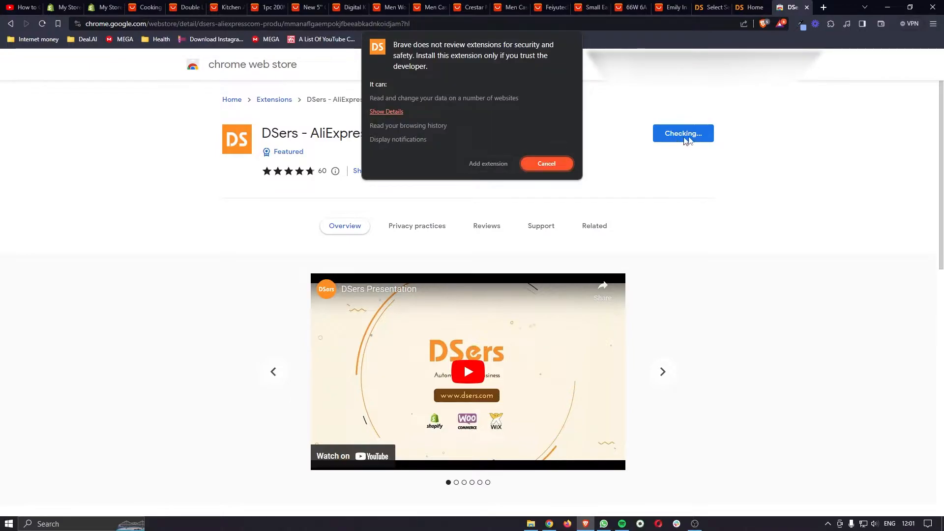
left_click(541, 164)
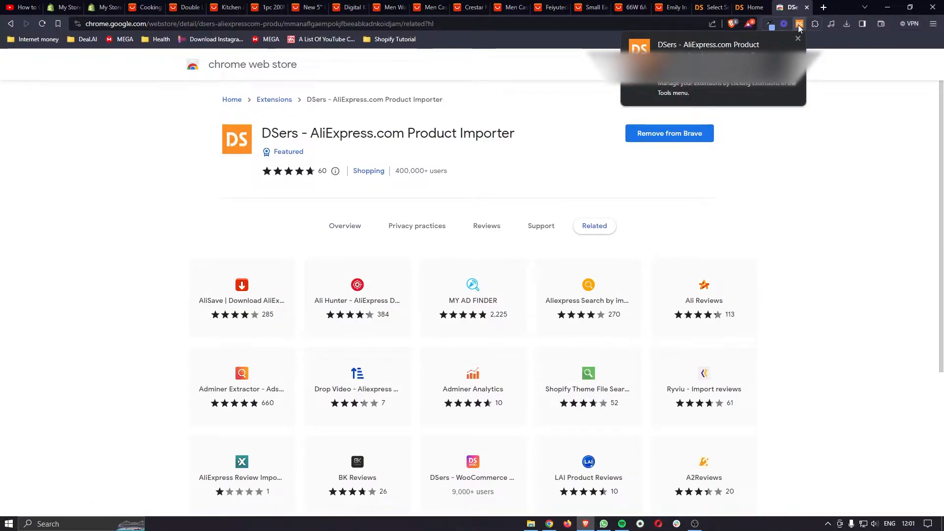
left_click(798, 38)
key("ctrl+w")
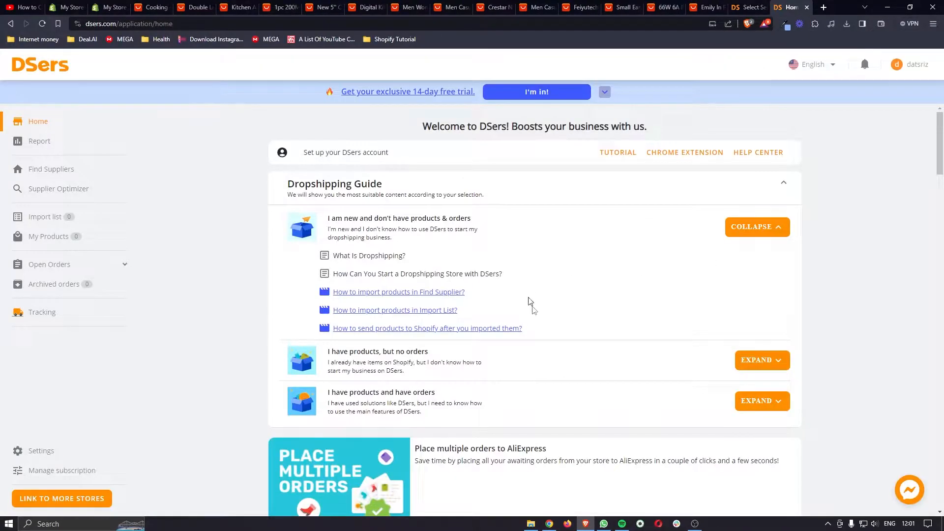
Open the DSers extension from the Double Line Cake Cut Slicer page, log in to DSers, and return to the product.
left_click(182, 8)
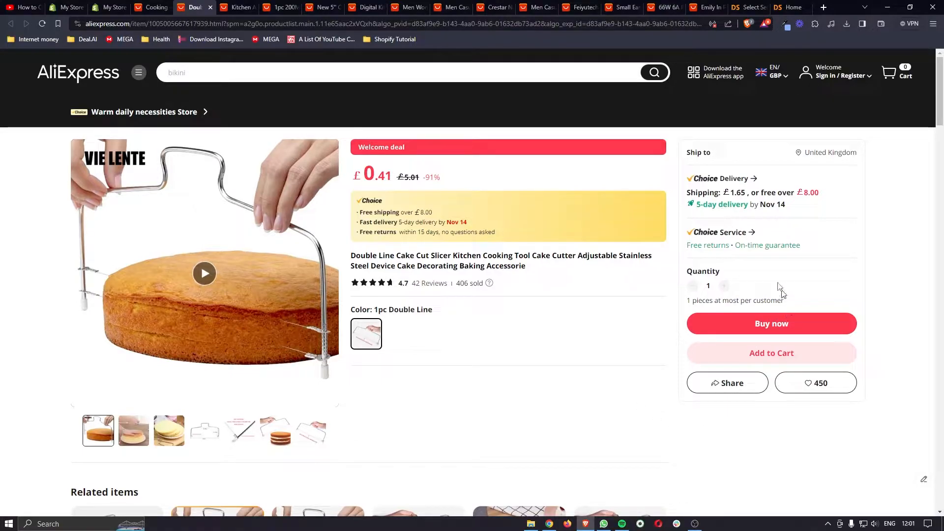
left_click(815, 24)
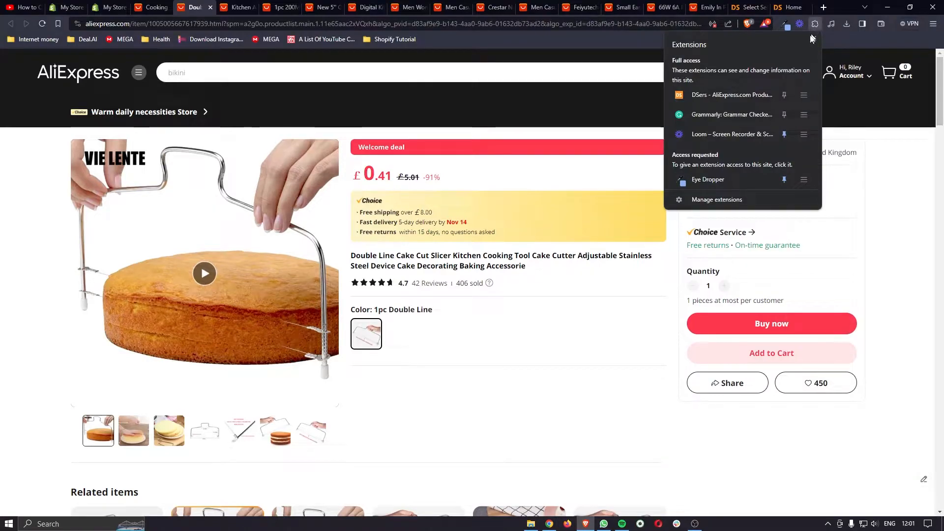
left_click(753, 95)
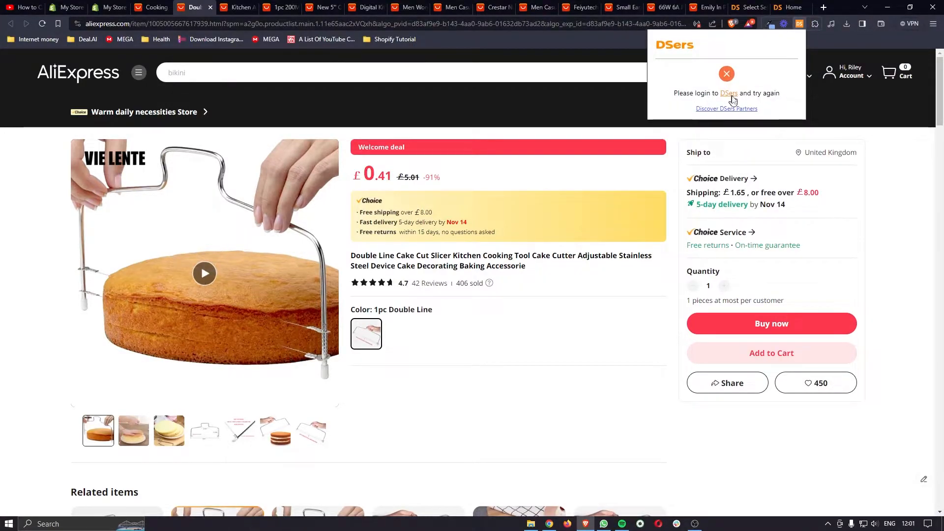
left_click(730, 95)
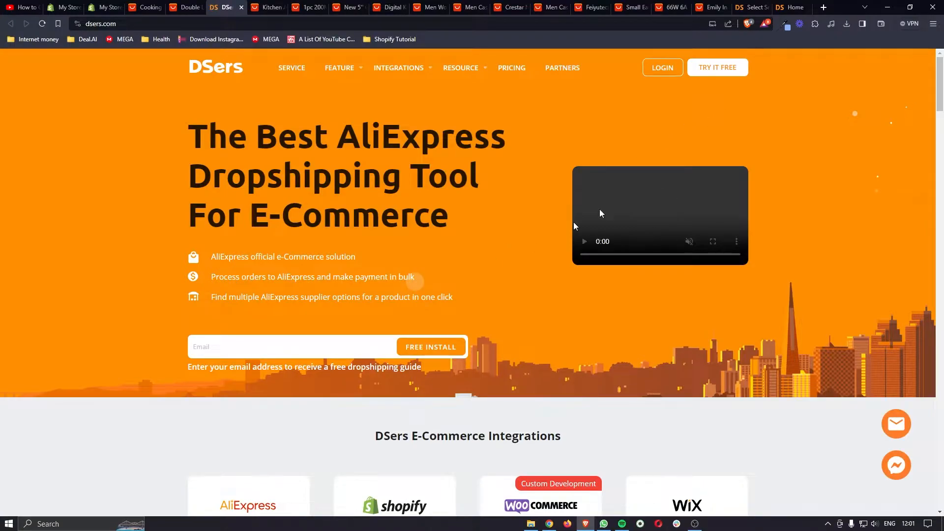
left_click(664, 69)
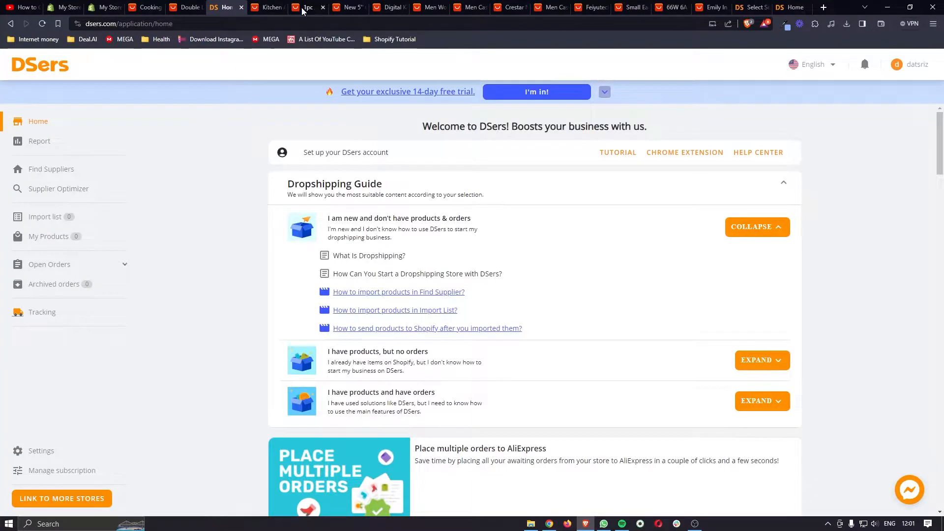
left_click(241, 7)
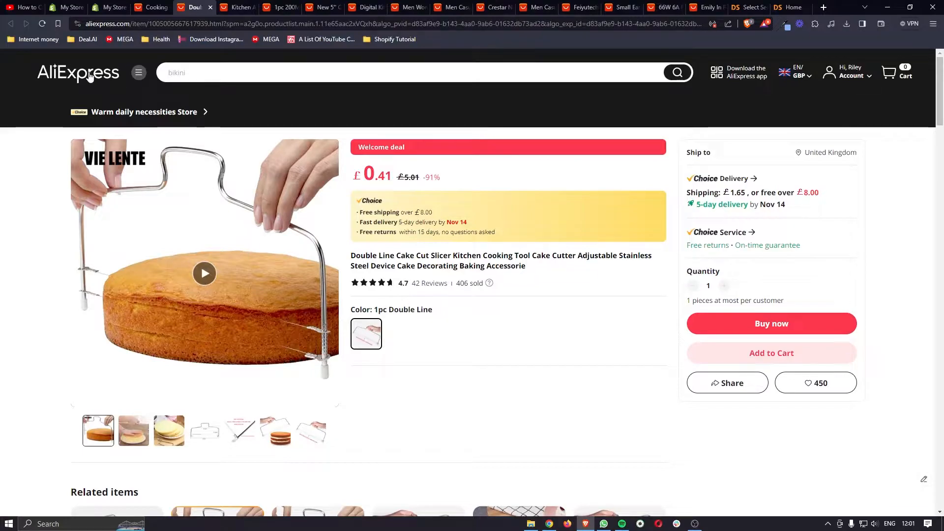
Reload the AliExpress pages of the cake slicer and the stainless steel sieve filter spoon and add both products to DSers.
left_click(42, 24)
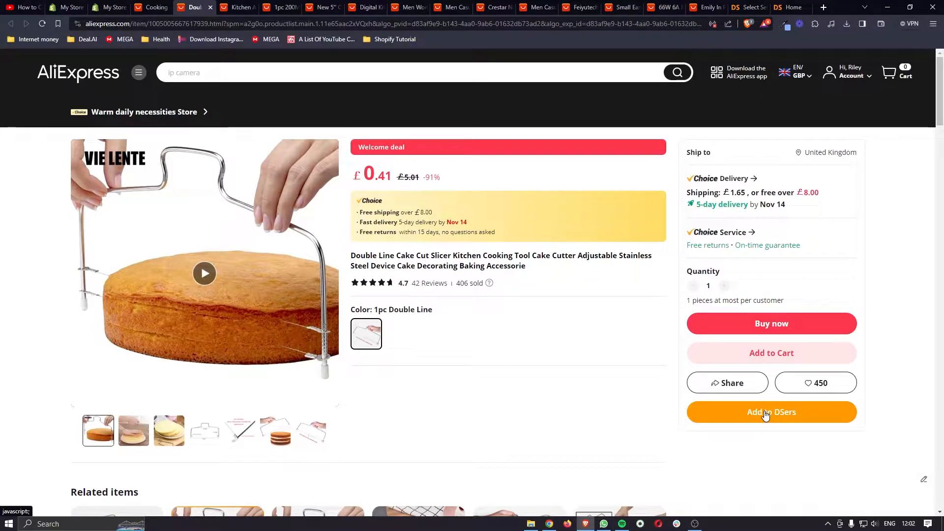
left_click(769, 415)
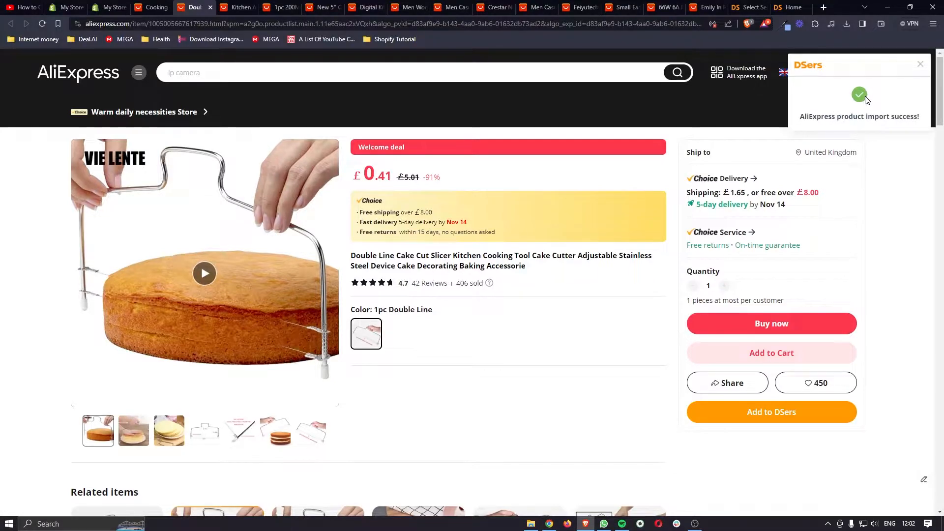
left_click(239, 7)
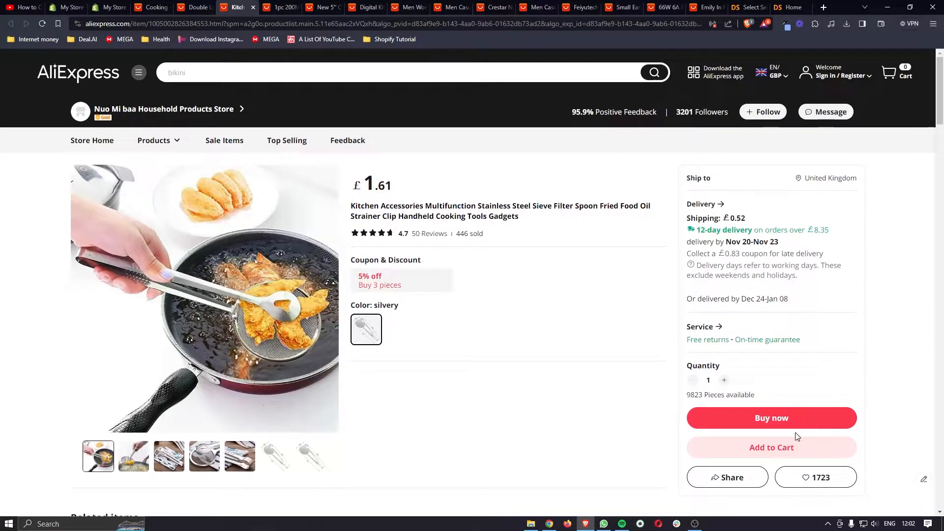
scroll(775, 455, "down", 1)
left_click(48, 23)
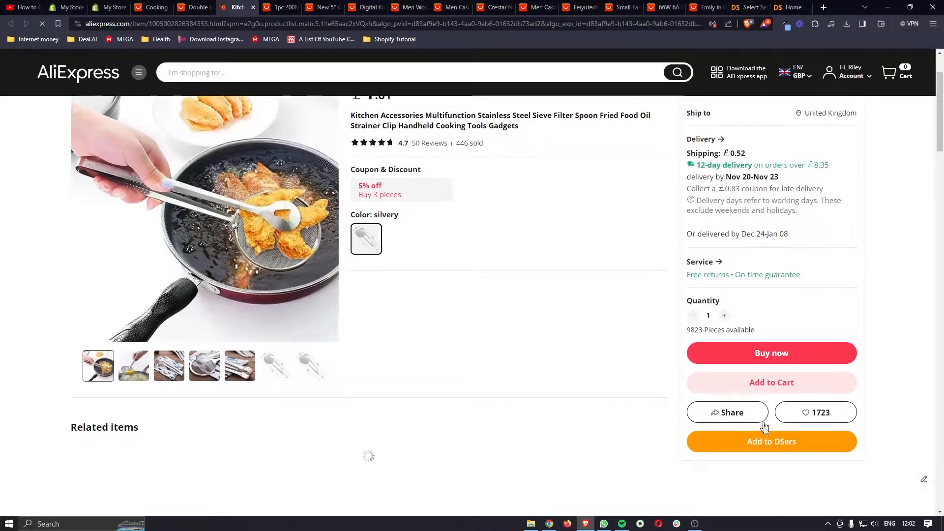
left_click(767, 442)
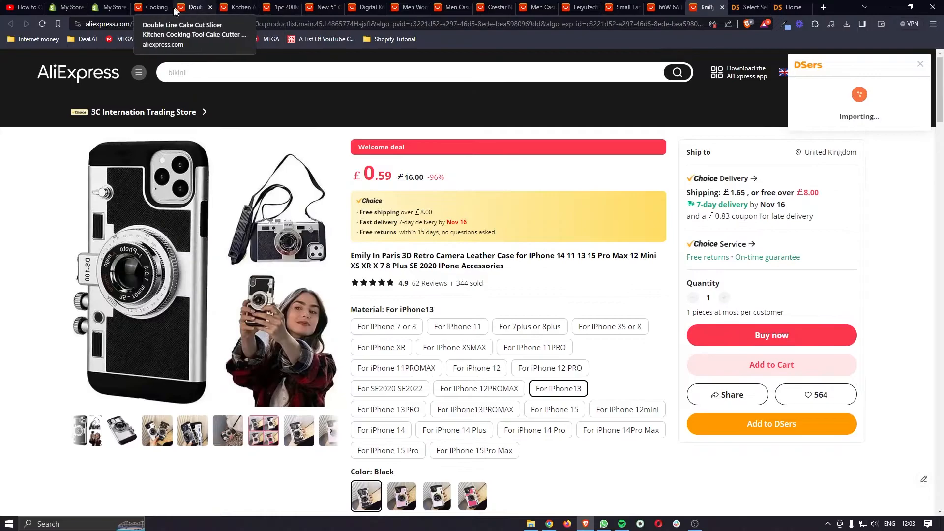
Close all AliExpress product pages and the leftover DSers platform selection page, keeping the DSers home page open.
left_click(210, 6)
left_click(167, 7)
left_click(168, 7)
left_click(168, 7)
left_click(167, 7)
left_click(168, 7)
left_click(168, 6)
left_click(169, 9)
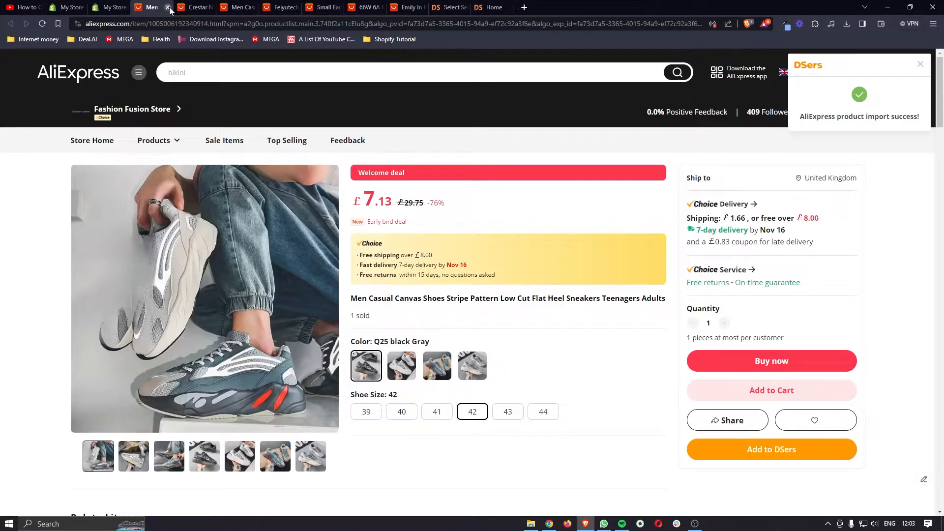
left_click(170, 8)
left_click(169, 8)
left_click(169, 8)
left_click(169, 8)
left_click(169, 8)
left_click(170, 8)
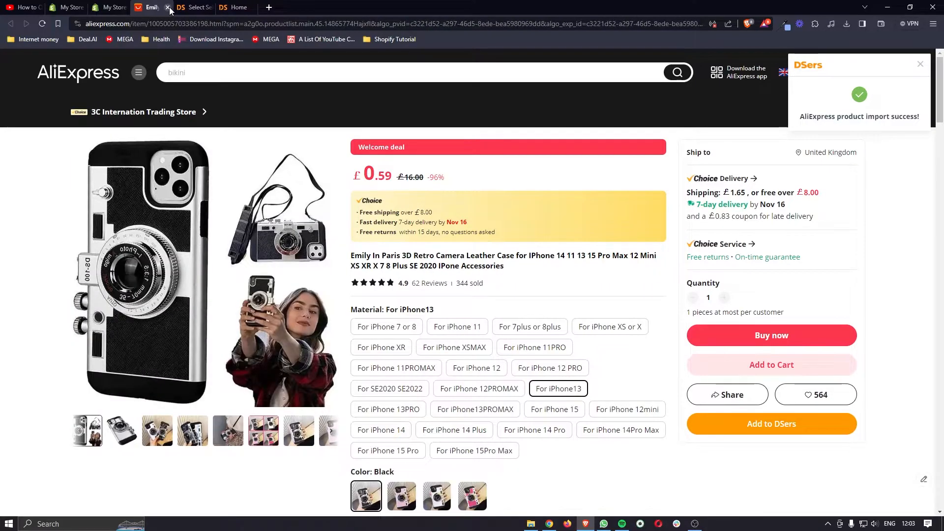
left_click(168, 7)
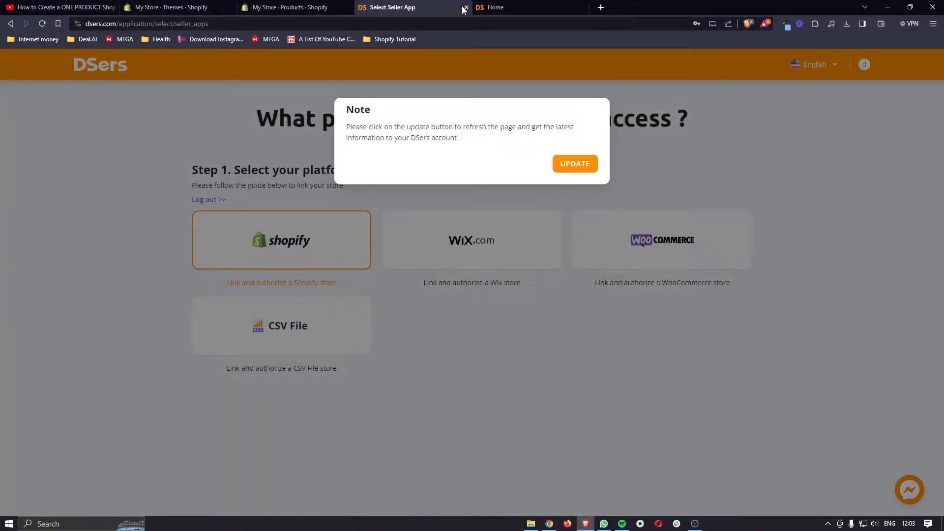
left_click(466, 9)
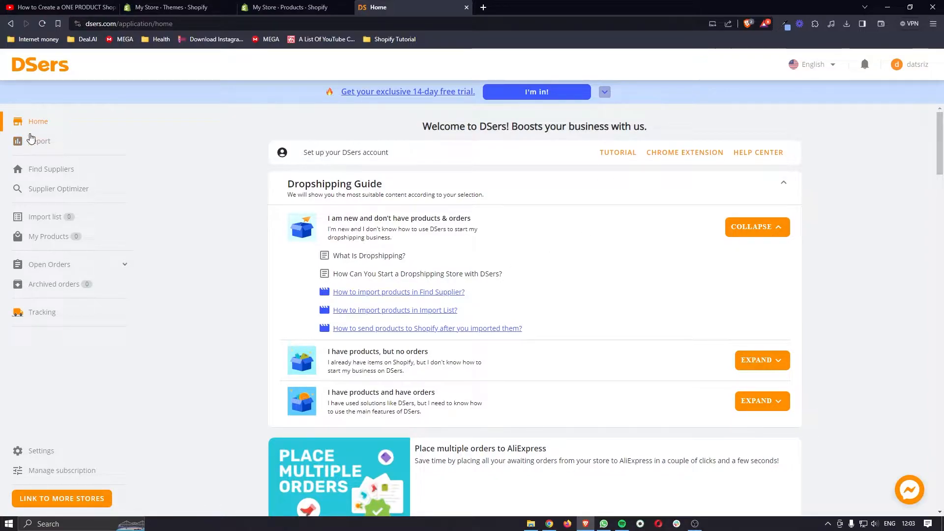
Open the DSers import list and look through all the products imported from AliExpress.
left_click(52, 221)
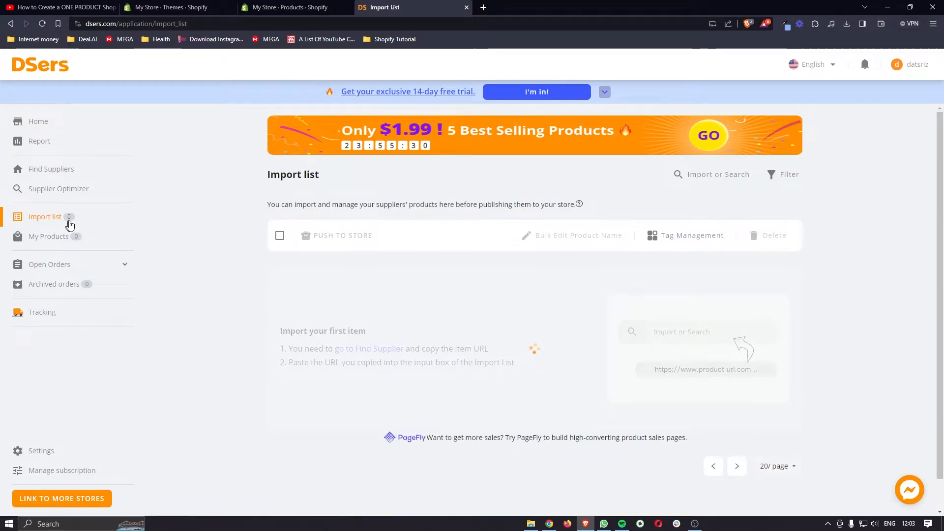
scroll(741, 335, "down", 2)
scroll(741, 334, "down", 7)
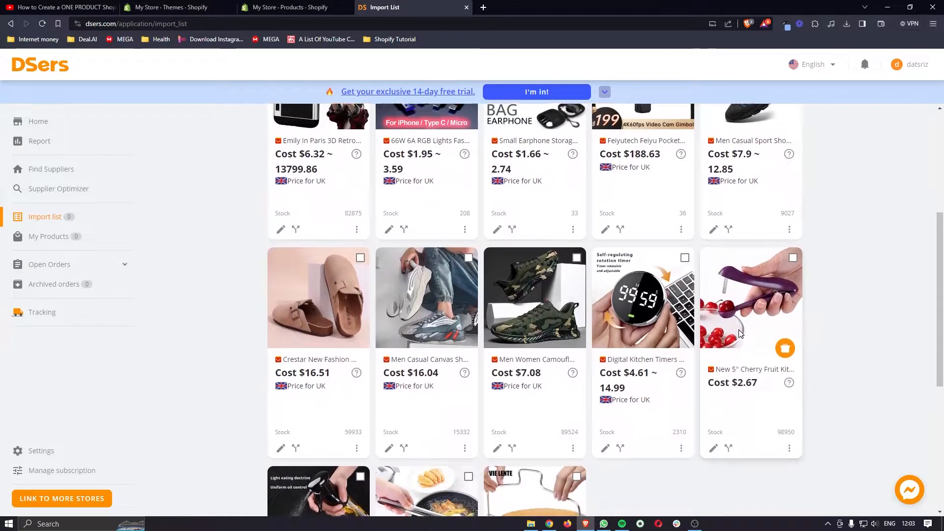
scroll(741, 334, "down", 1)
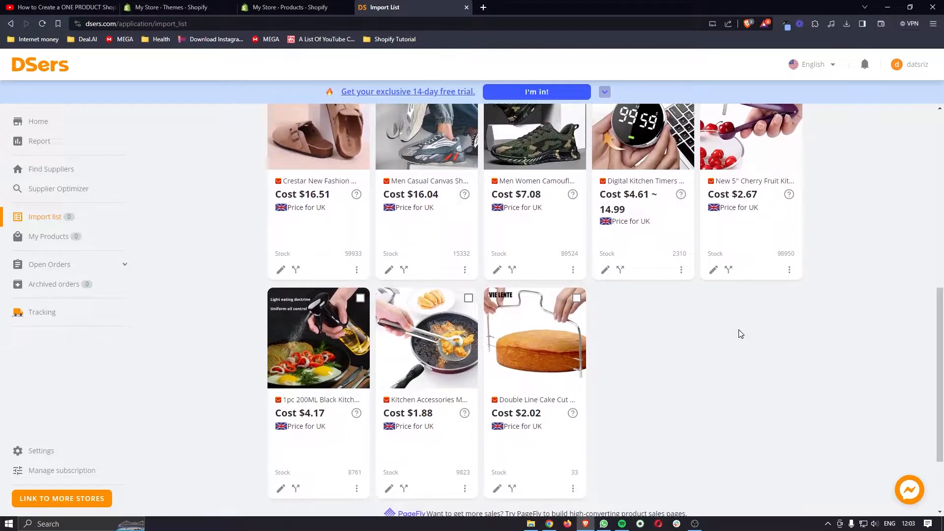
scroll(740, 335, "up", 6)
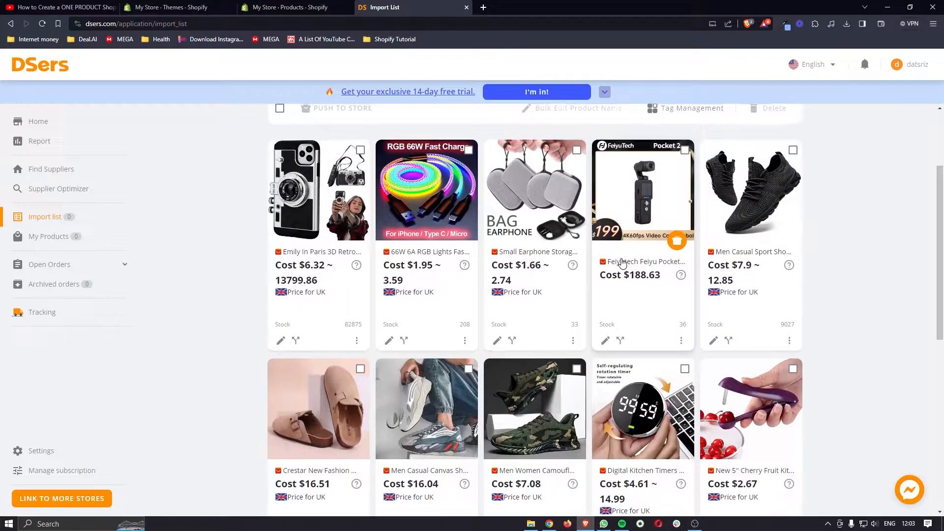
Switch to the Shopify products page, reload it to check for imported products, and return to the DSers import list.
left_click(306, 6)
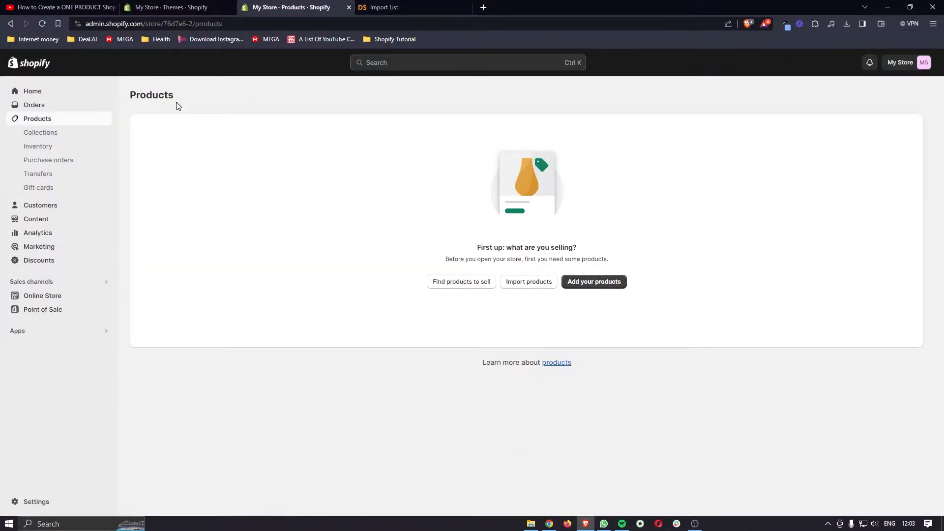
left_click(41, 23)
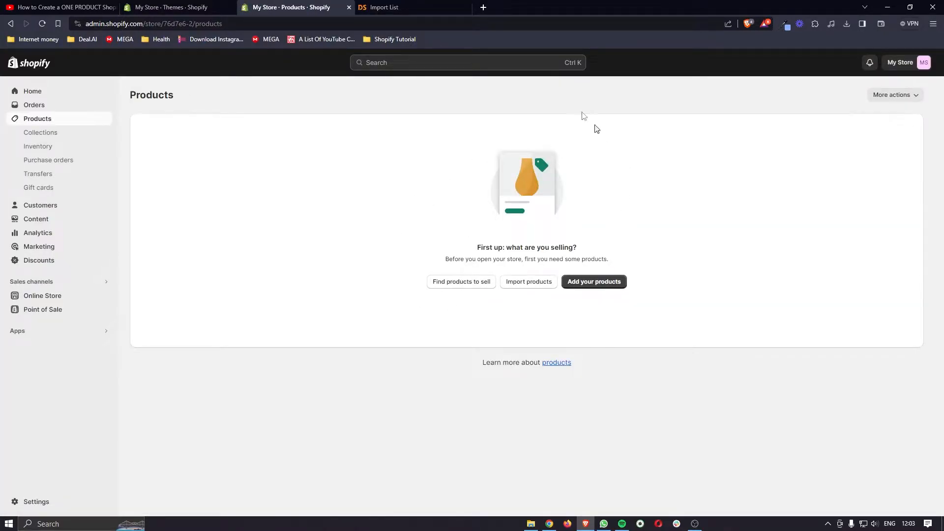
left_click(415, 6)
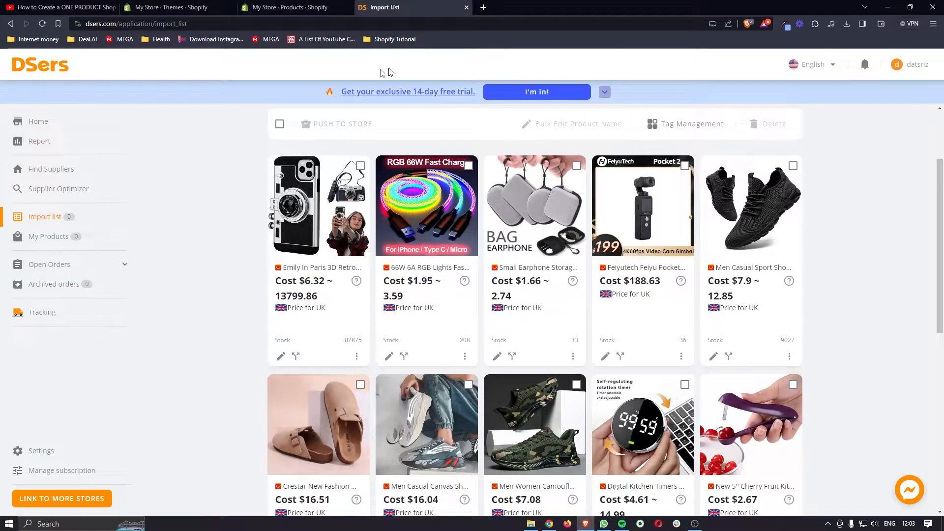
Edit the Emily In Paris retro camera phone case in the import list and replace its title with "Phone Camera".
mouse_move(346, 259)
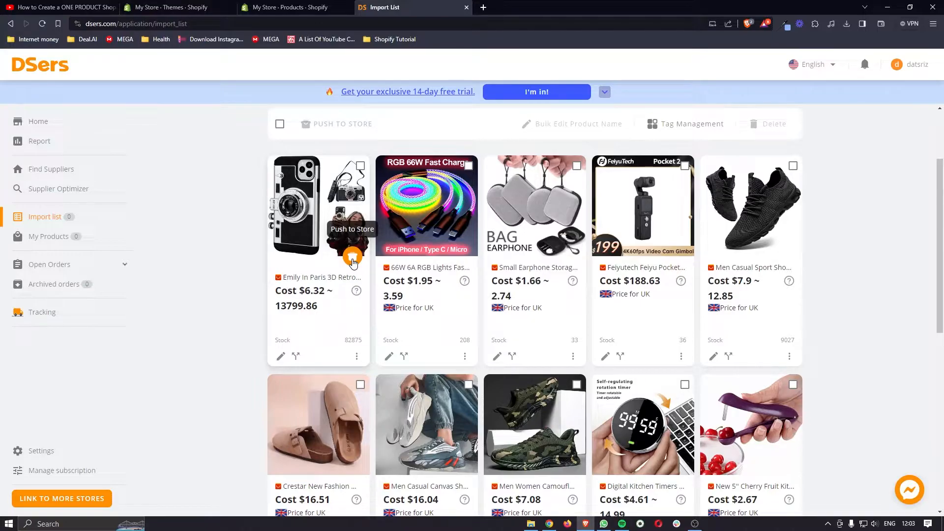
left_click(281, 356)
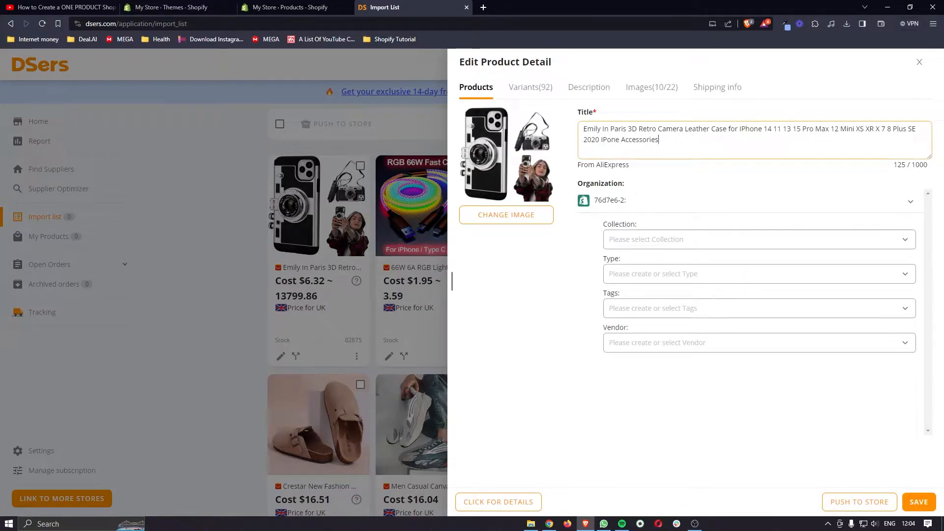
left_click_drag(662, 141, 550, 131)
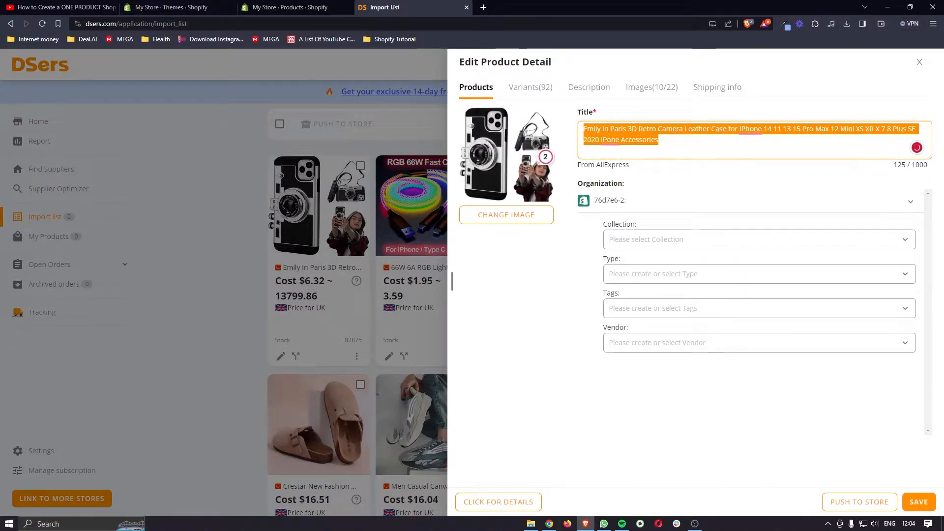
type("P")
key("Caps_Lock")
type("hone")
type("Camera")
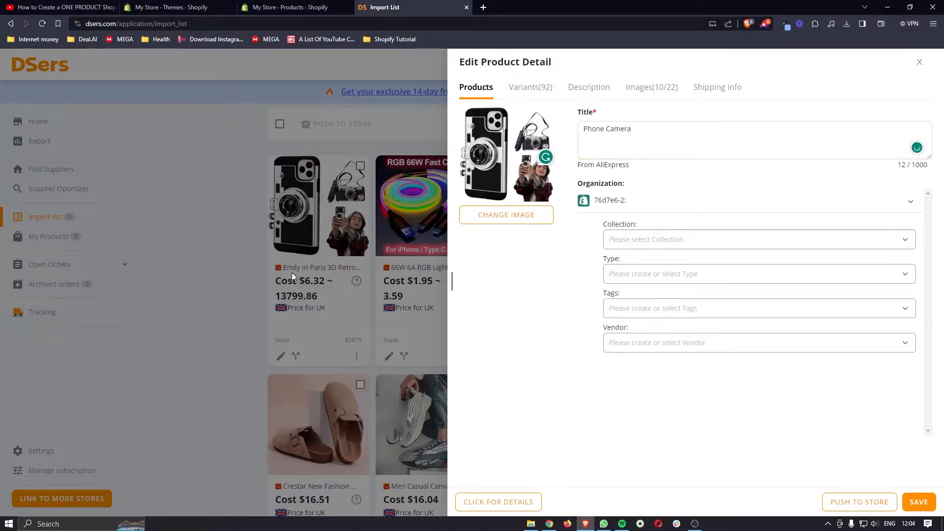
Select ten unwanted variants of the phone case, including the first and third listed, delete them, and save the product.
left_click(535, 94)
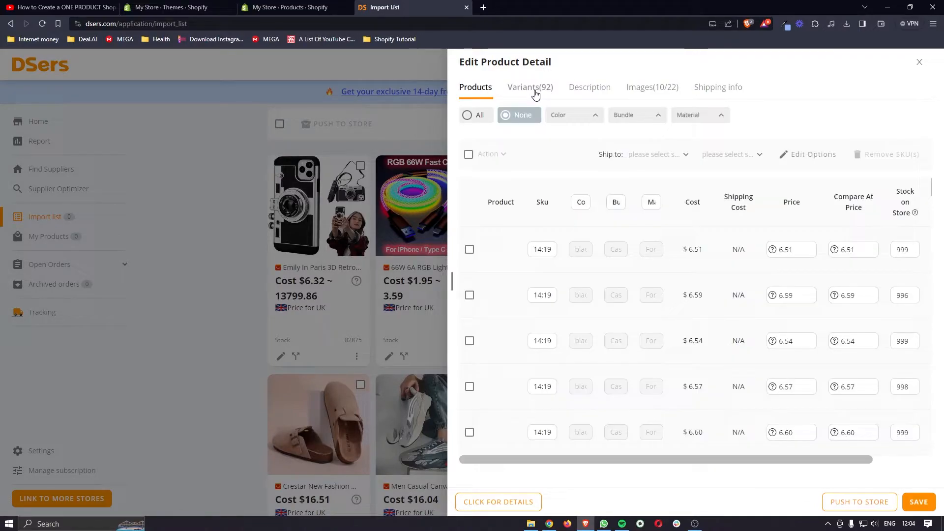
scroll(564, 191, "down", 2)
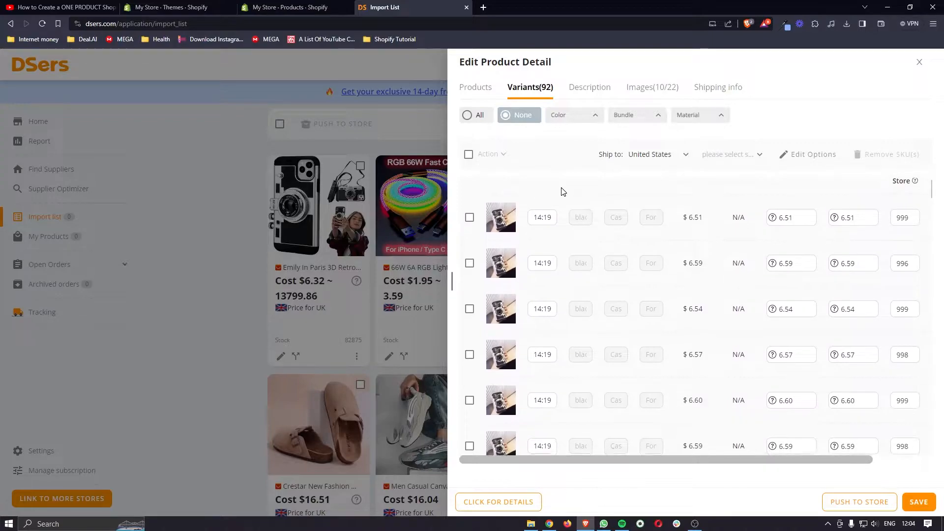
scroll(564, 192, "down", 1)
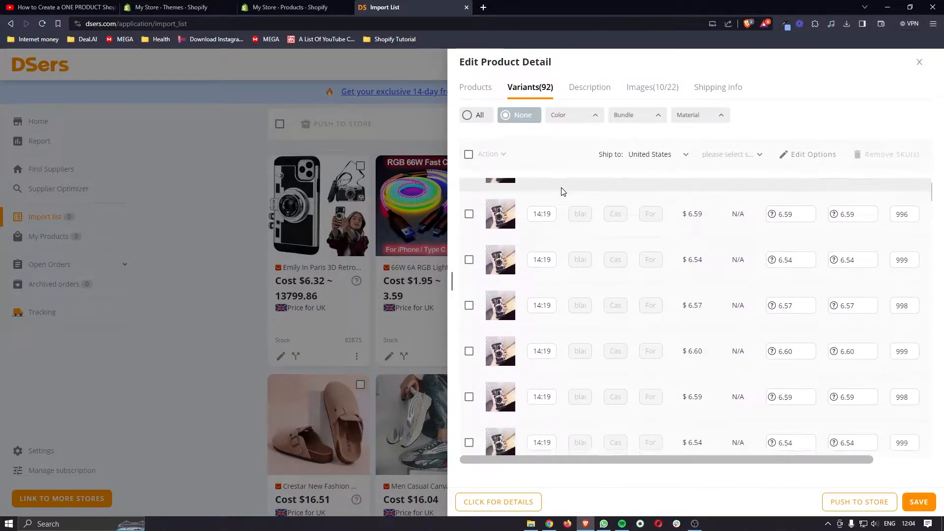
scroll(560, 191, "up", 1)
scroll(571, 197, "up", 1)
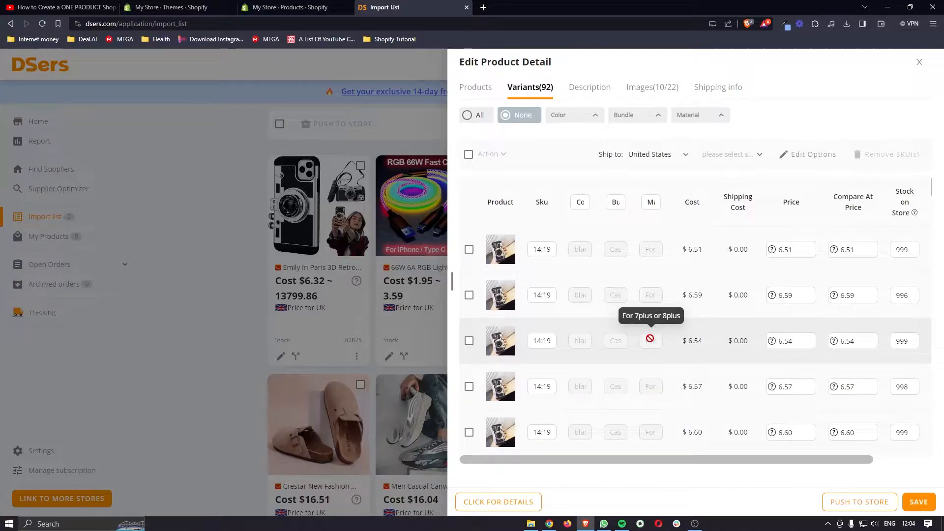
left_click(470, 341)
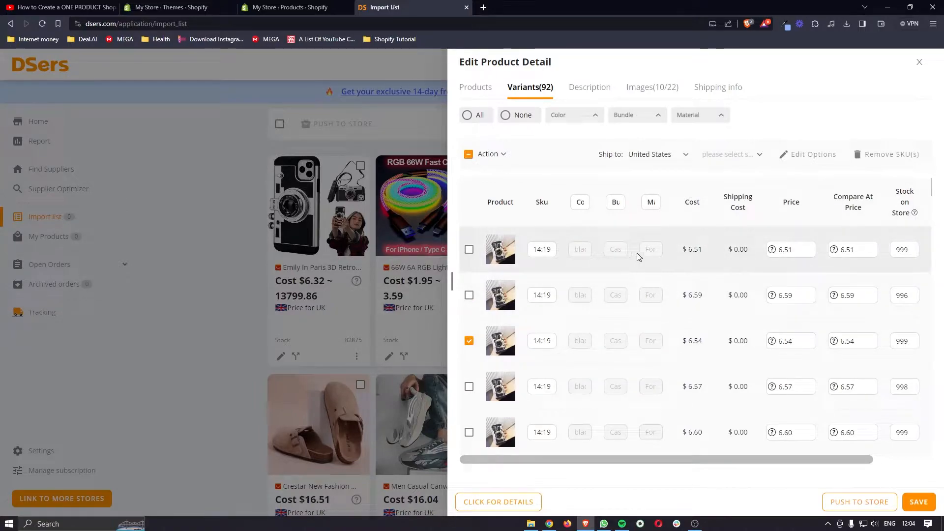
left_click(469, 250)
scroll(640, 305, "down", 1)
scroll(647, 362, "down", 1)
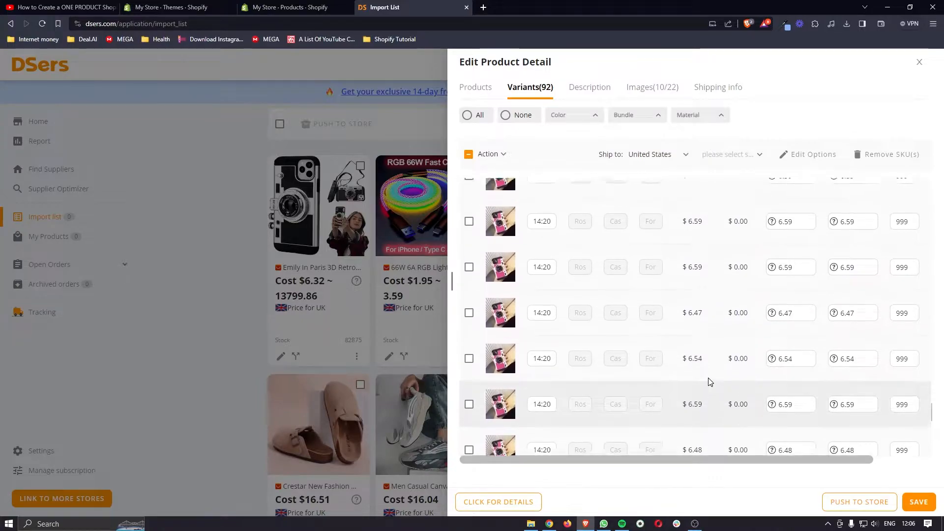
scroll(704, 381, "up", 10)
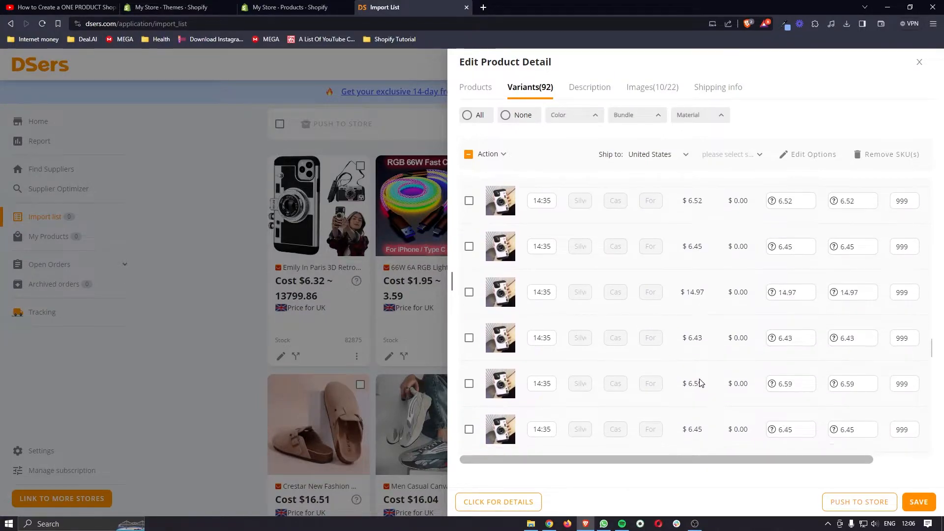
scroll(699, 383, "down", 2)
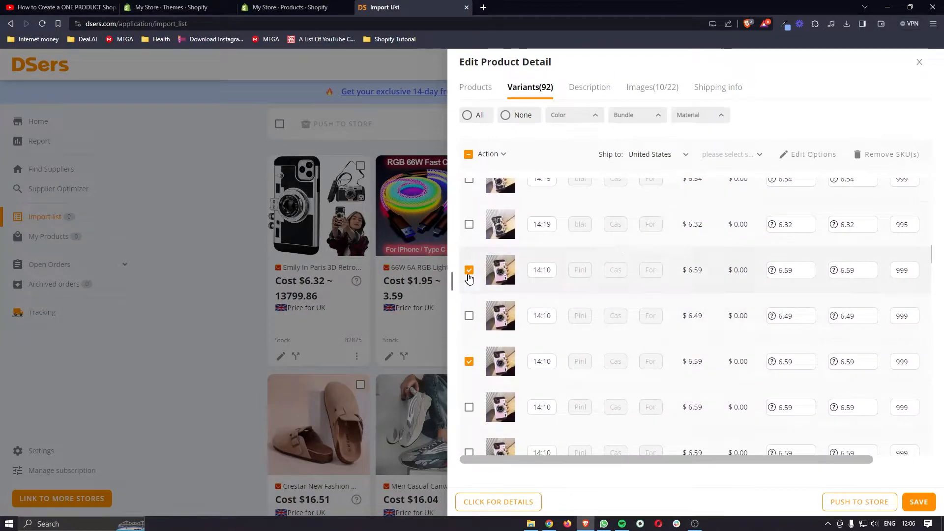
left_click(891, 157)
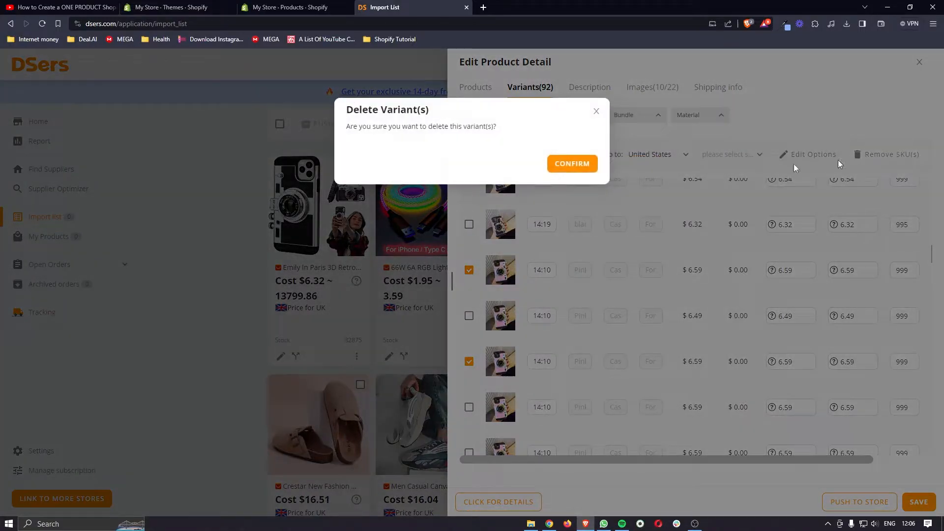
left_click(582, 170)
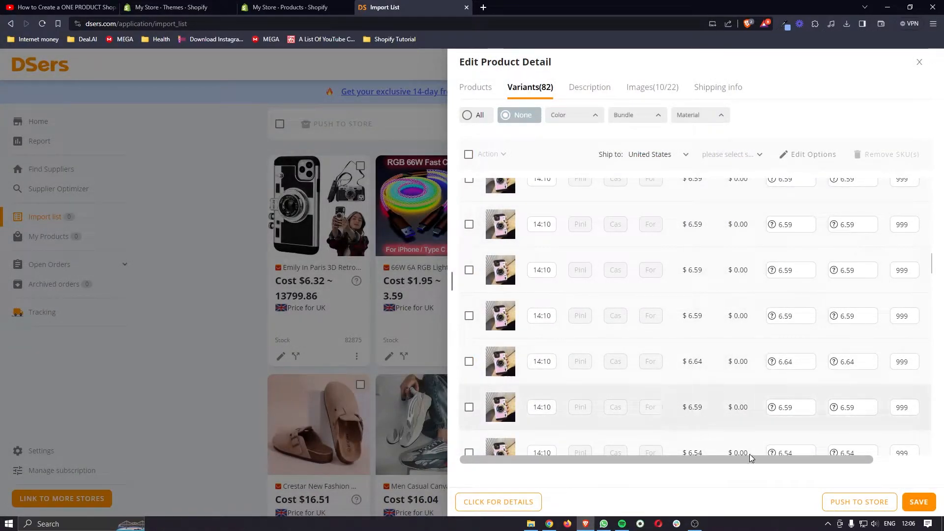
left_click(919, 503)
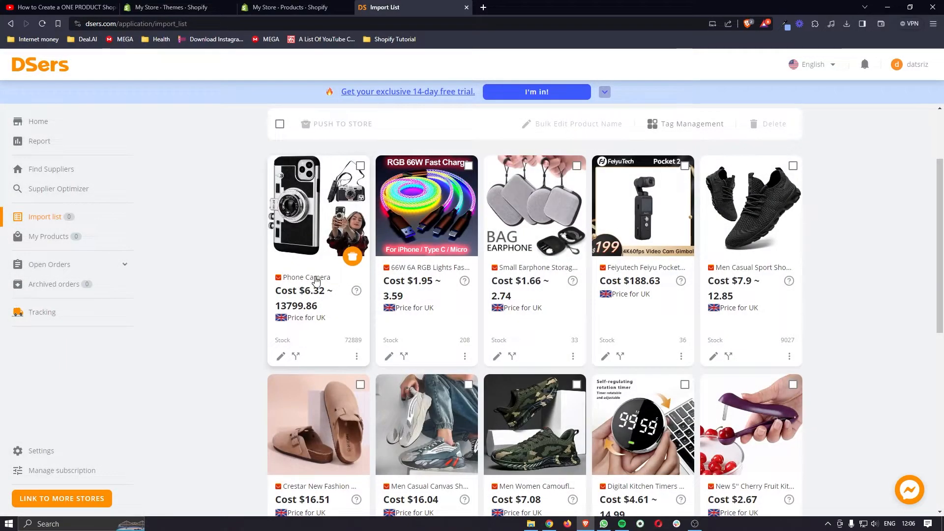
Push Phone Camera to the Shopify store without the pricing rule but published to the Online Store, and reload Shopify's product list.
left_click(352, 256)
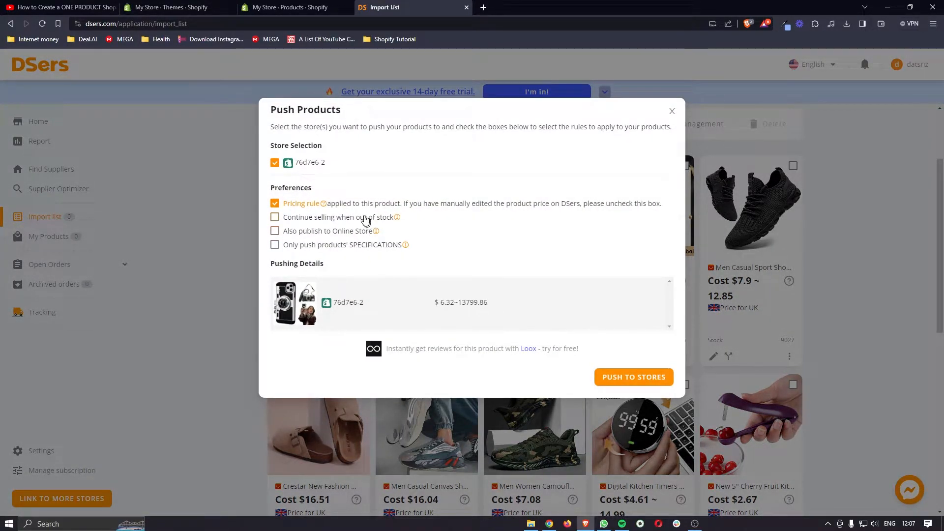
left_click(322, 208)
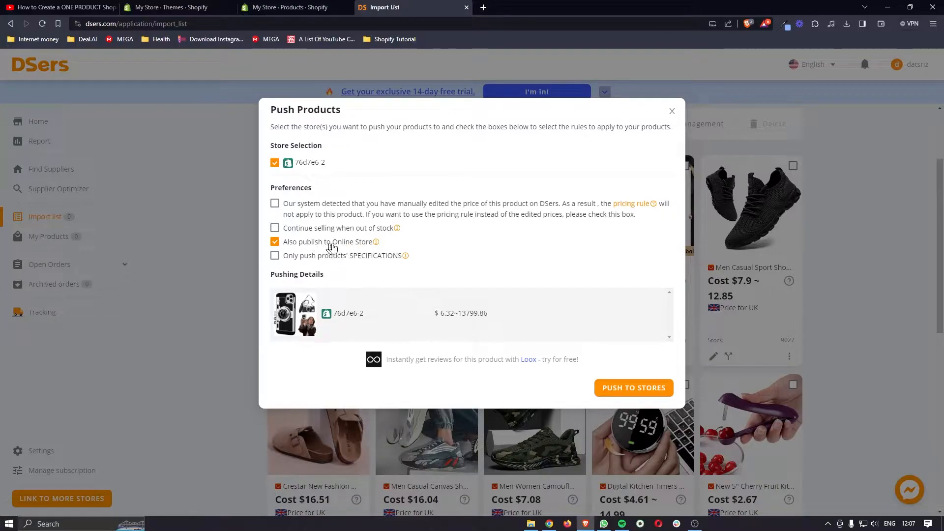
left_click(613, 389)
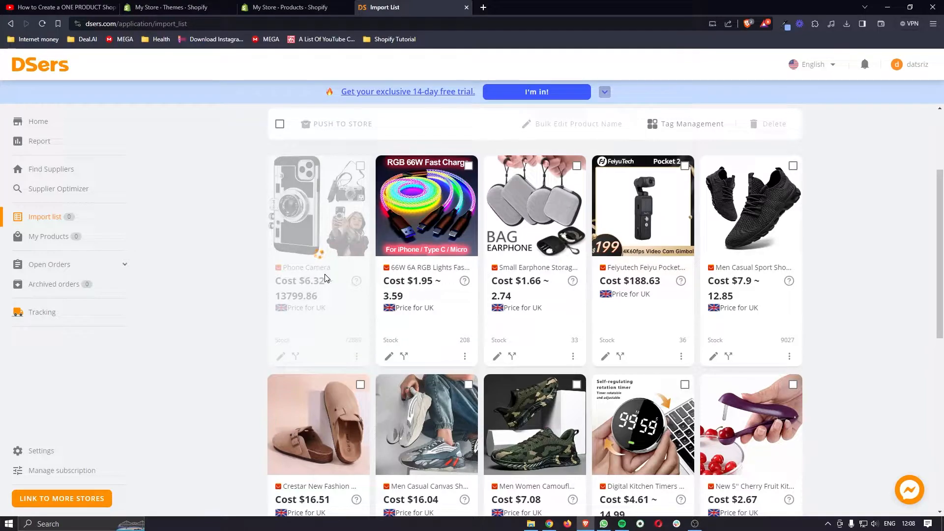
left_click(296, 5)
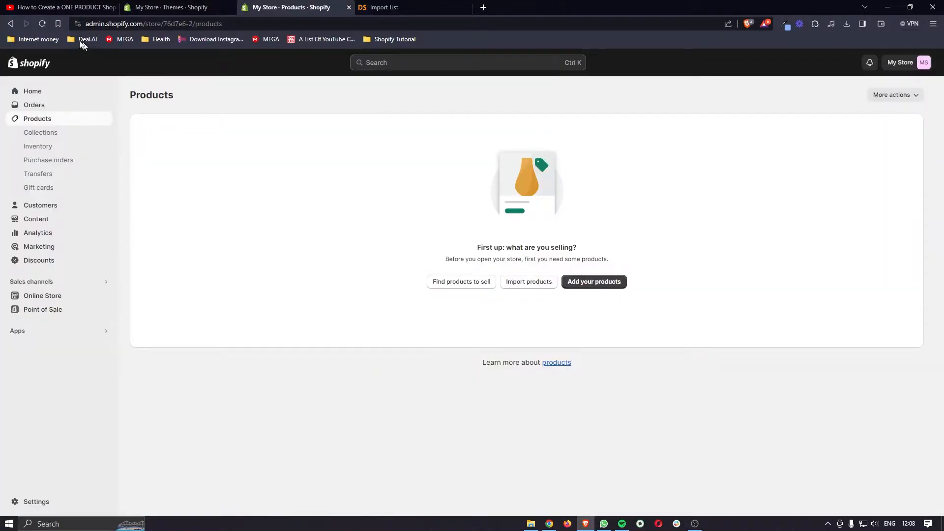
left_click(44, 26)
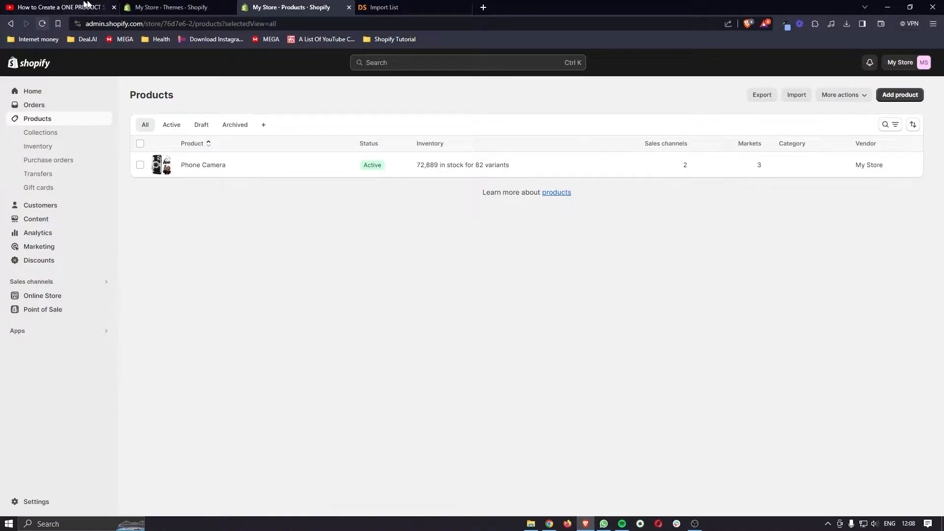
Return to the DSers import list, open the 66W 6A RGB lights charging cable for editing, and show its variants.
left_click(386, 8)
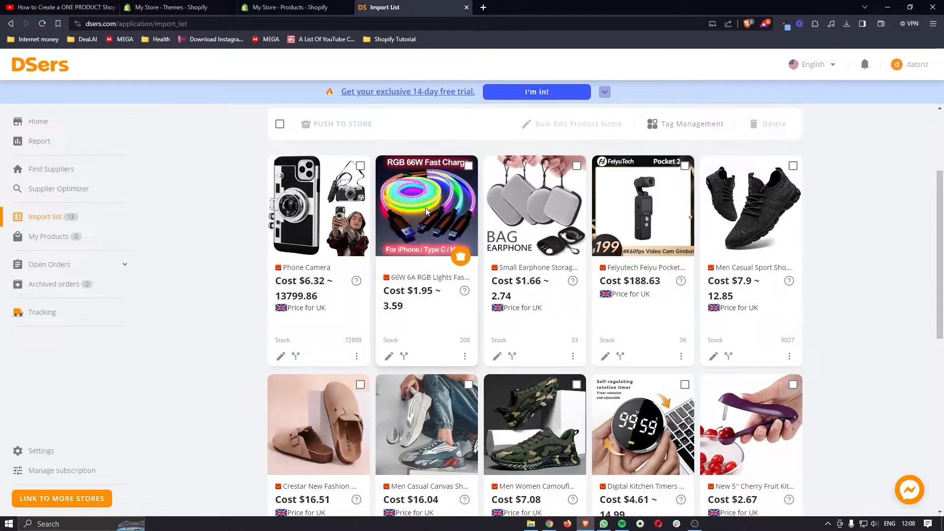
left_click(388, 355)
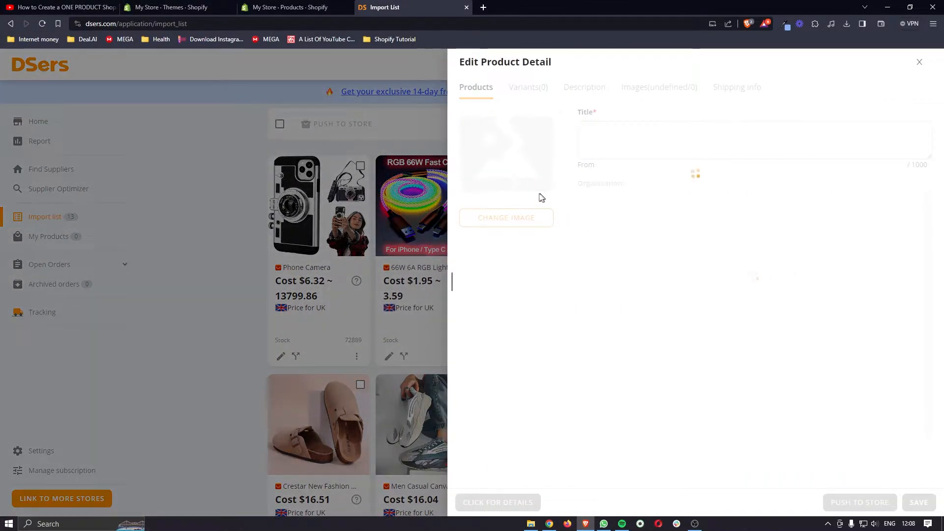
left_click(524, 89)
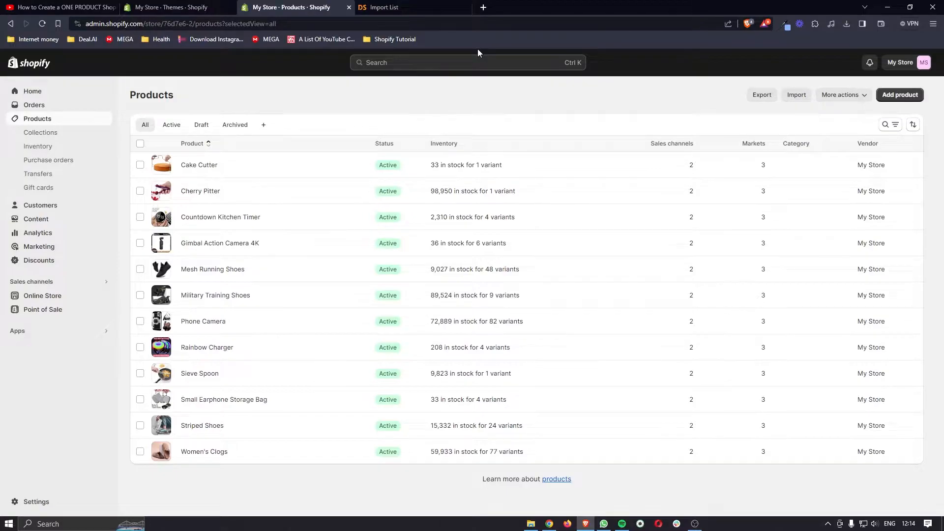
Close the DSers import list, open the Women's Clogs product in Shopify, and look through its specifications, size chart and description images.
left_click(466, 7)
left_click(204, 452)
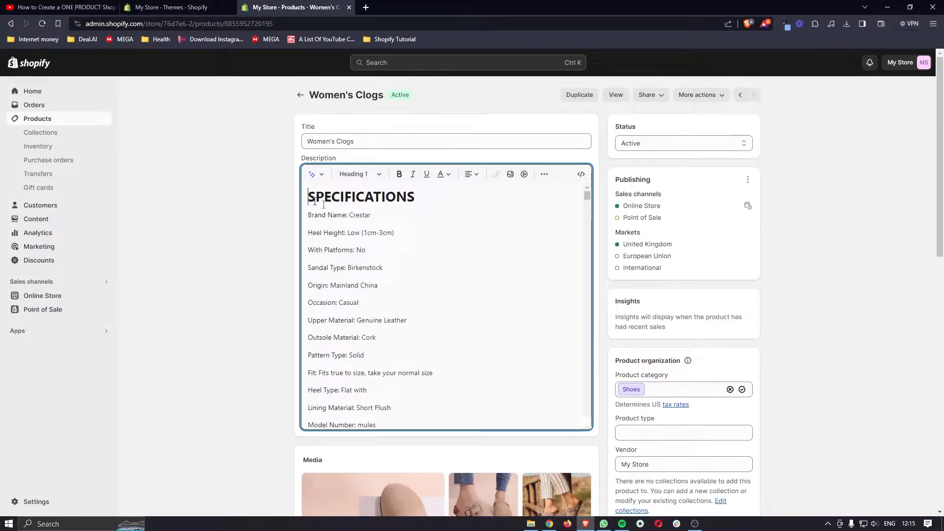
key("ctrl+a")
scroll(455, 388, "down", 15)
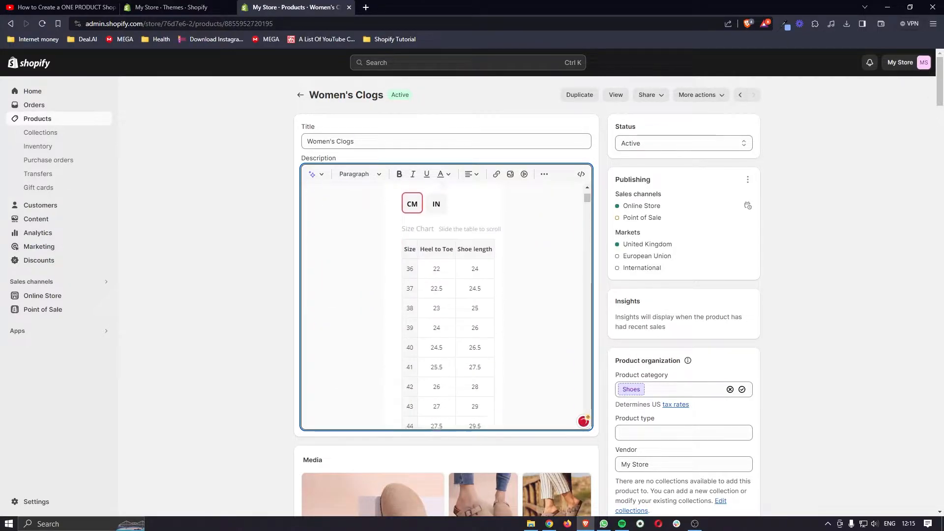
scroll(455, 388, "down", 10)
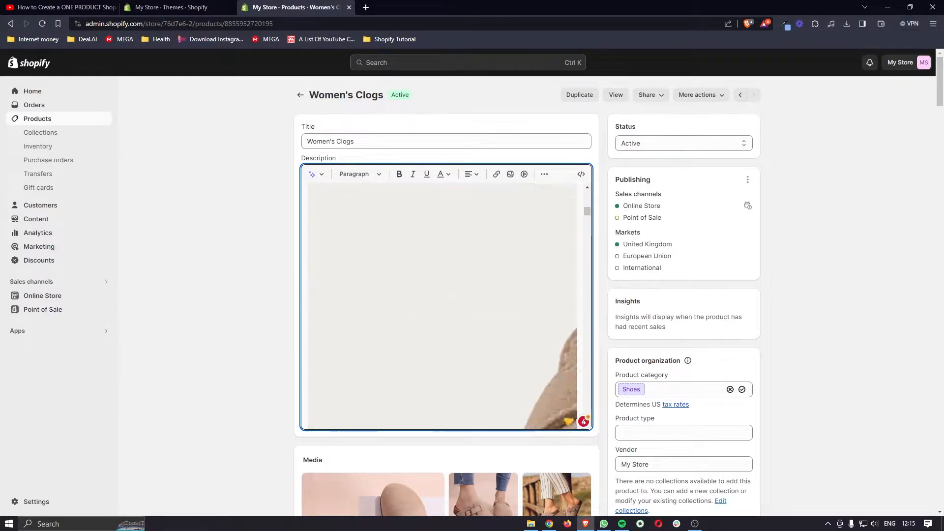
scroll(455, 387, "up", 5)
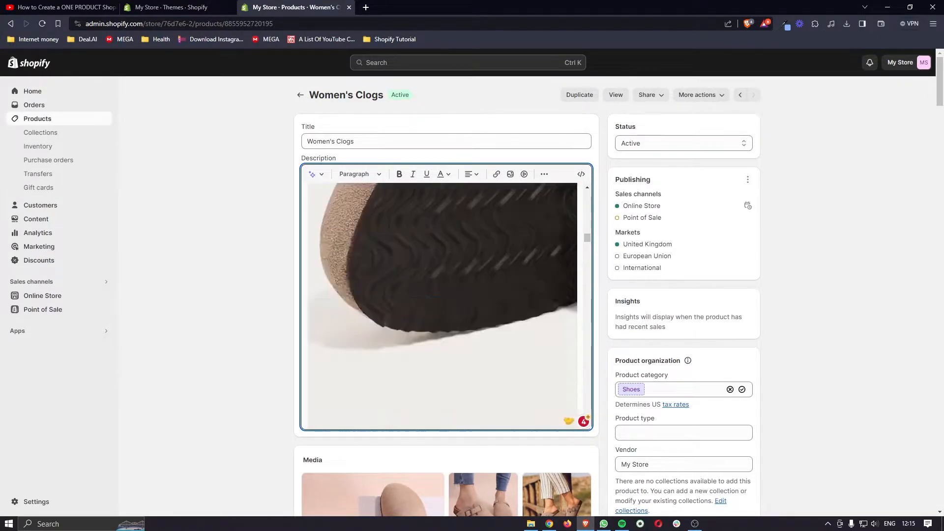
Delete the whole description of the Women's Clogs product, including the specifications, heading, size chart and images.
scroll(455, 320, "up", 15)
left_click(328, 321)
left_click_drag(308, 196, 505, 287)
scroll(505, 288, "up", 10)
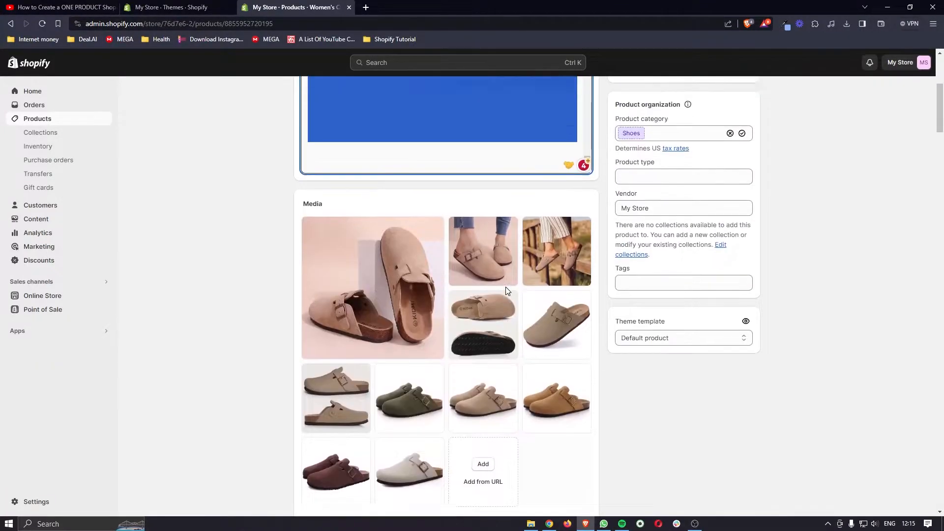
key("Delete")
scroll(492, 339, "down", 2)
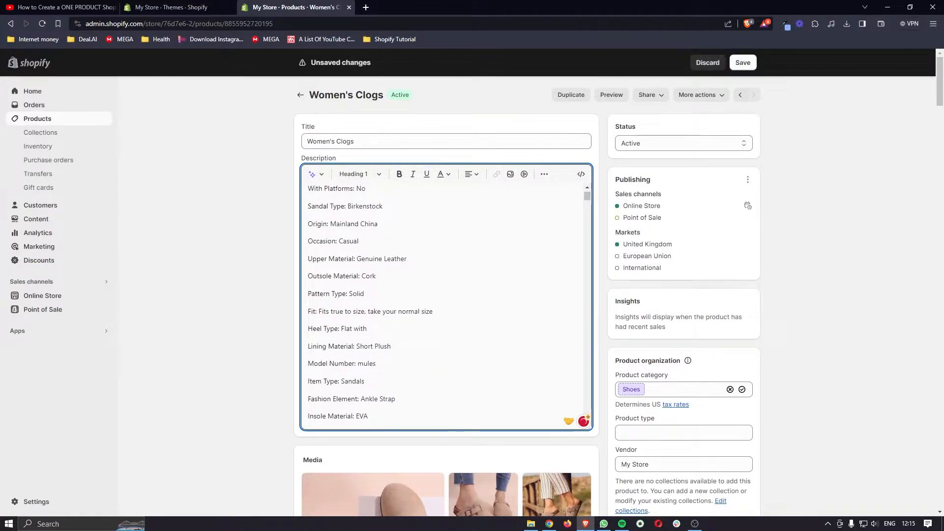
left_click_drag(445, 380, 279, 161)
key("Delete")
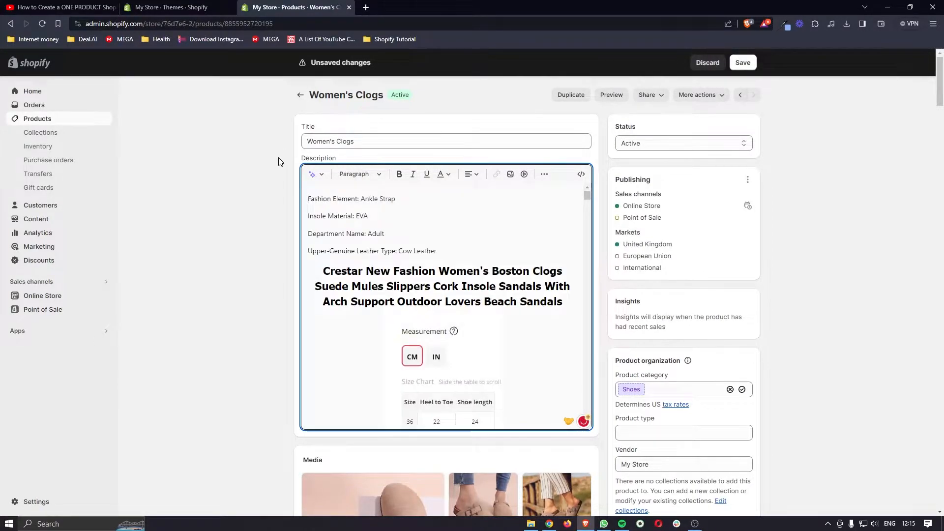
left_click_drag(465, 257, 308, 199)
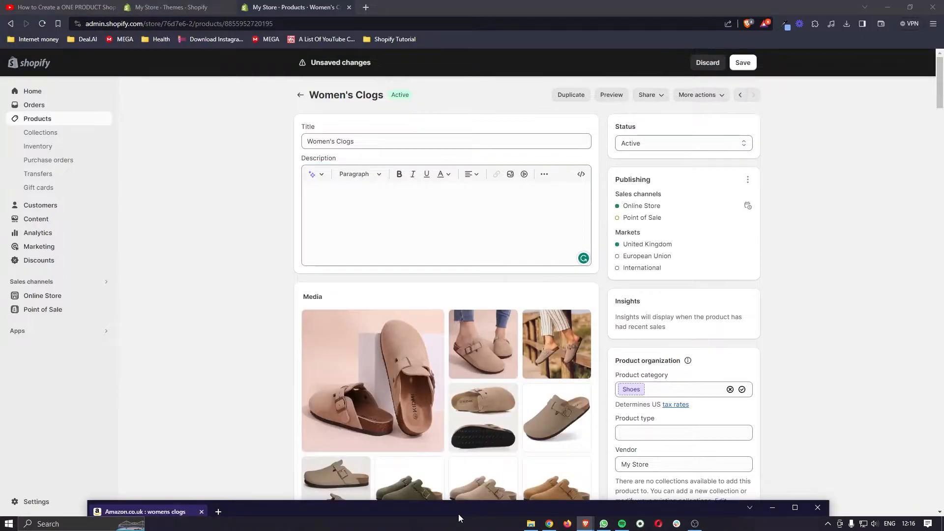
Switch to the Amazon results for womens clogs and look through them for a shoe similar to the store's clogs.
left_click_drag(458, 515, 486, 2)
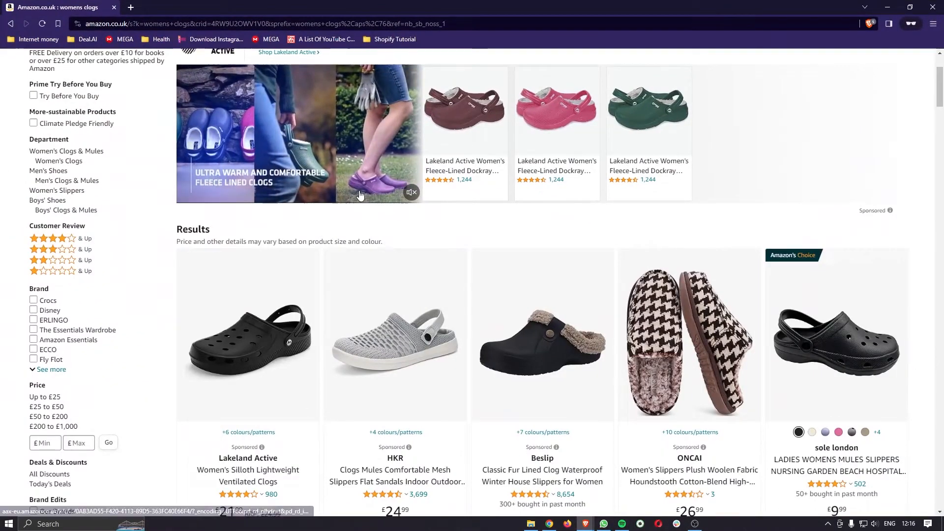
scroll(359, 194, "down", 3)
scroll(359, 194, "down", 6)
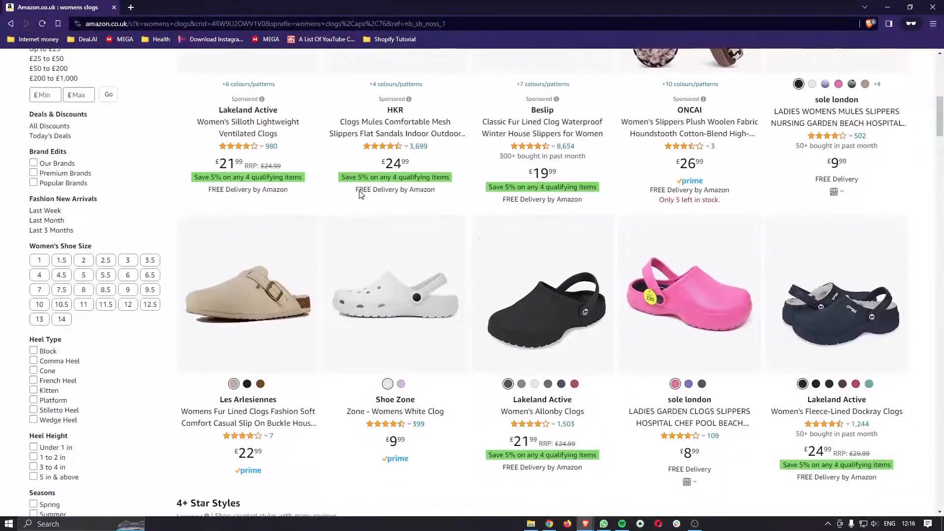
left_click_drag(531, 7, 452, 2)
scroll(344, 221, "up", 10)
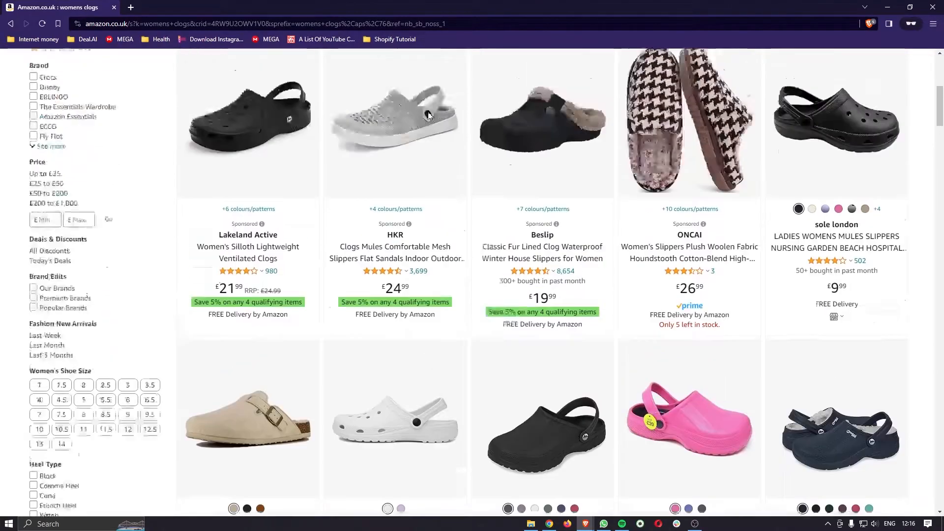
scroll(264, 257, "down", 9)
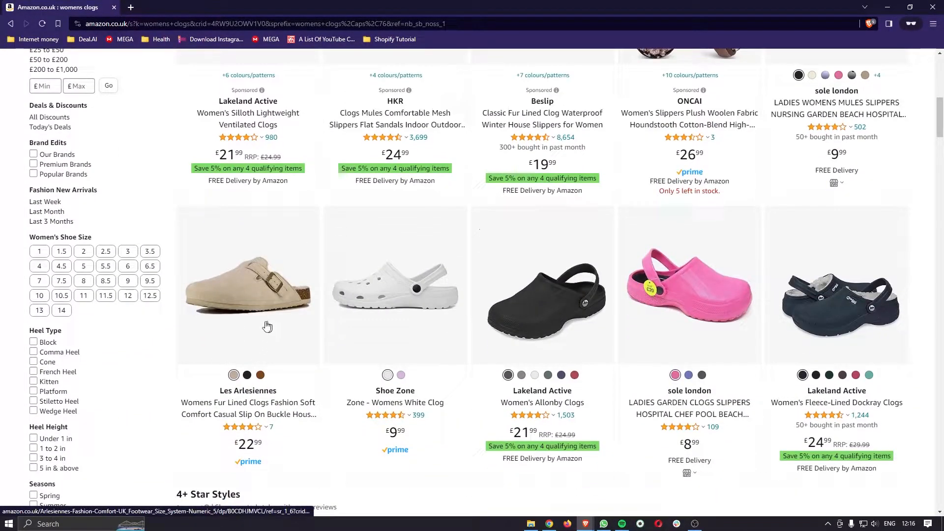
Open the Les Arlesiennes fur lined clogs, review the full About this item bullets, and check a related product before going back.
left_click(263, 271)
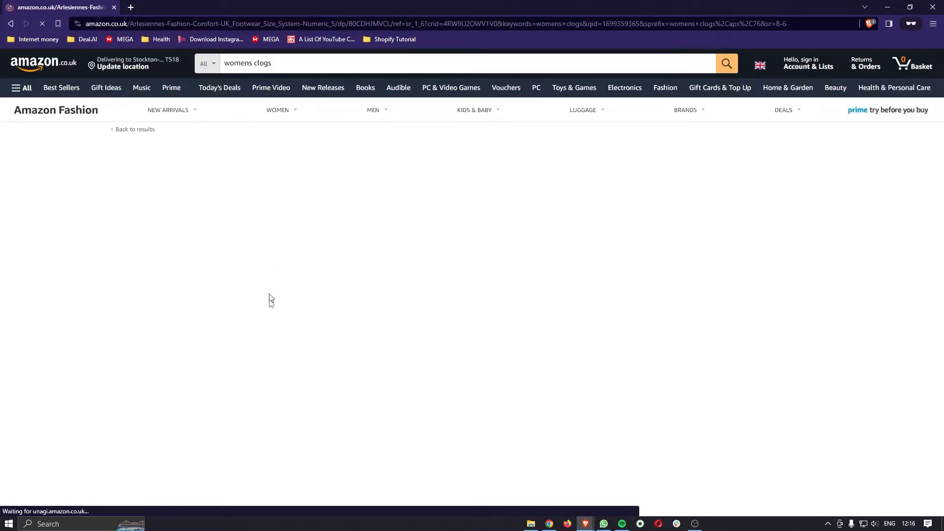
scroll(449, 332, "down", 2)
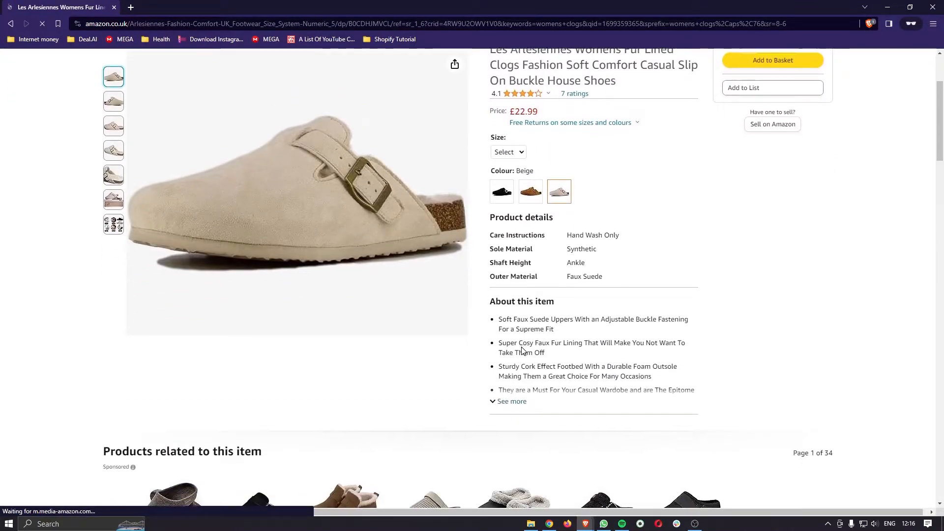
left_click(511, 402)
scroll(573, 379, "down", 1)
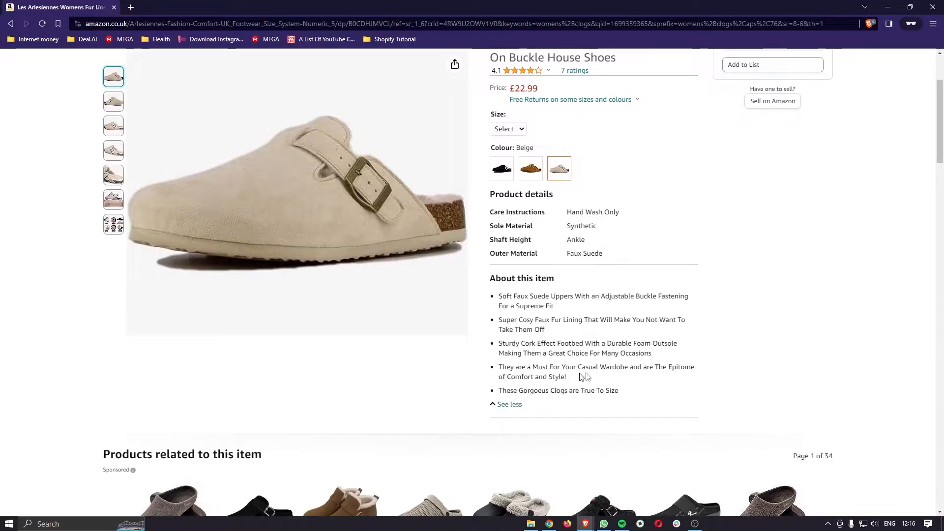
left_click_drag(640, 393, 494, 300)
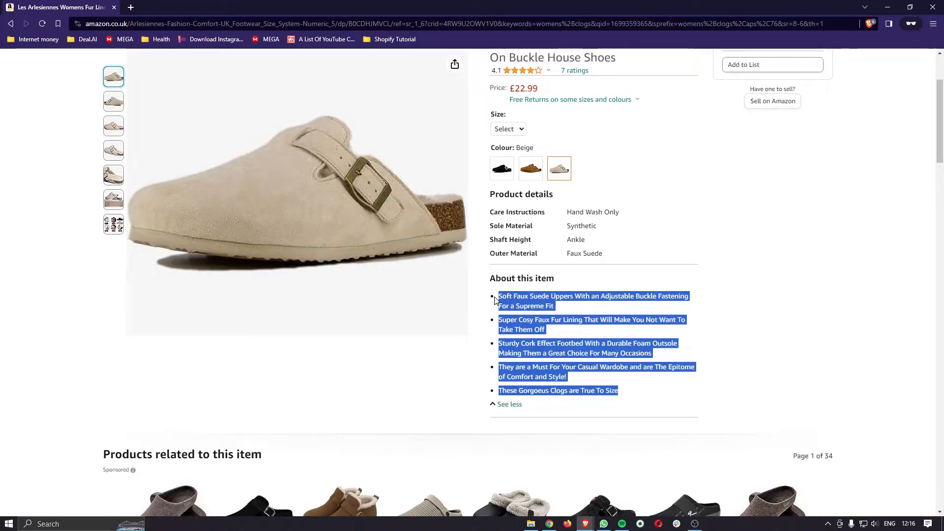
left_click(594, 313)
scroll(566, 322, "down", 2)
left_click(246, 467)
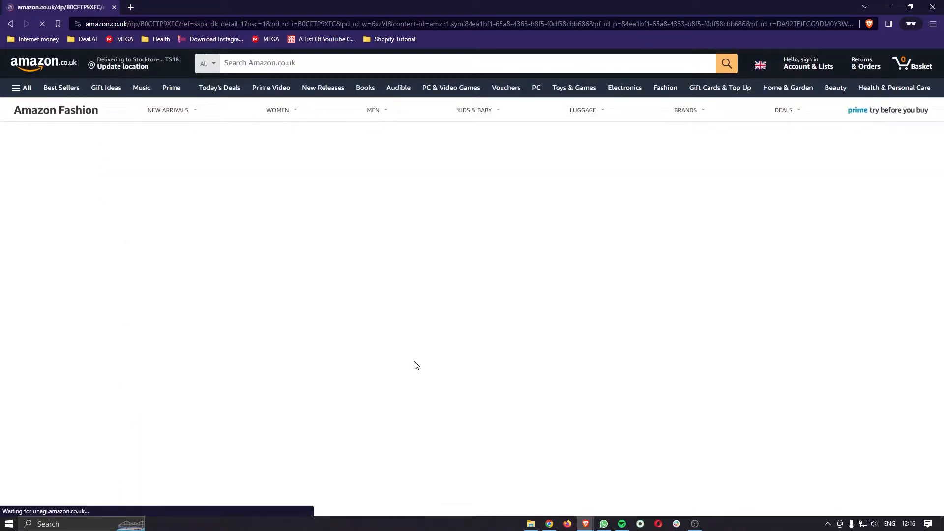
key("alt+Left")
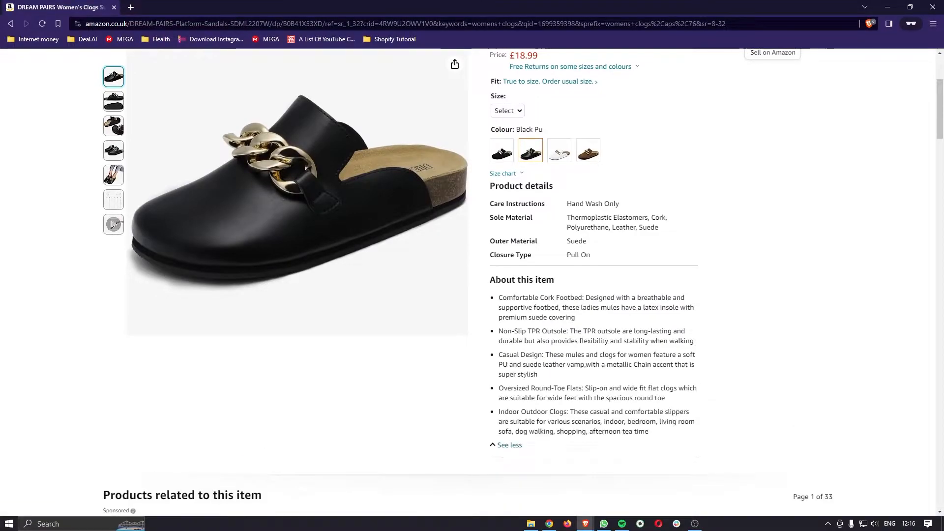
Copy all the About this item bullets of the DREAM PAIRS women's clogs and return to the Shopify product's empty description.
scroll(649, 352, "down", 1)
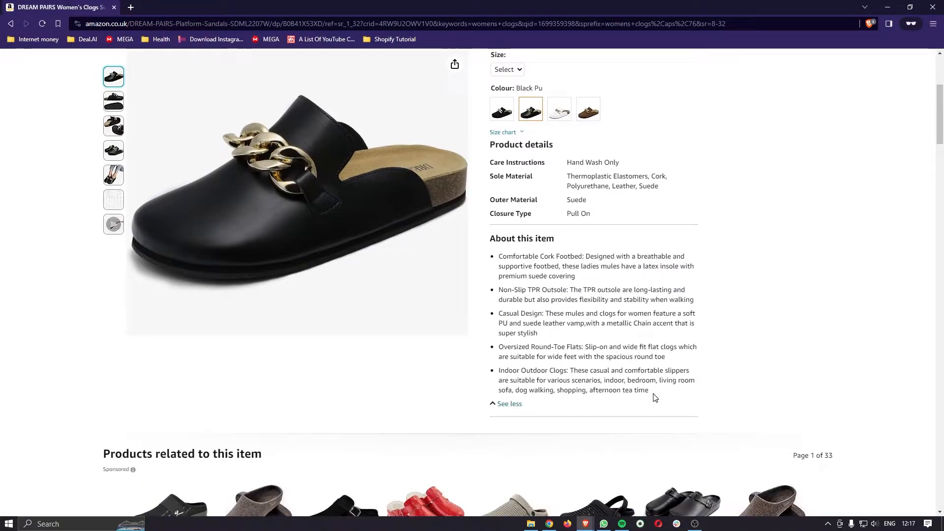
left_click_drag(654, 393, 499, 256)
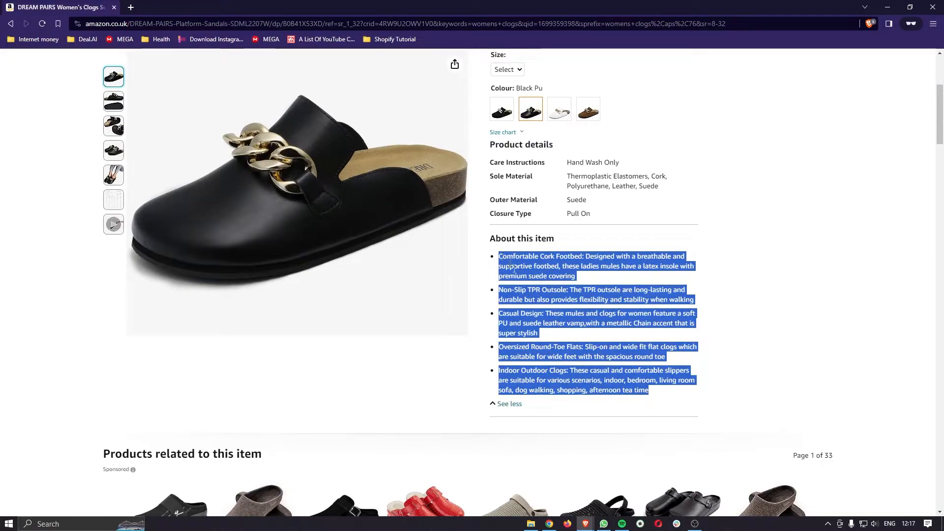
left_click(585, 524)
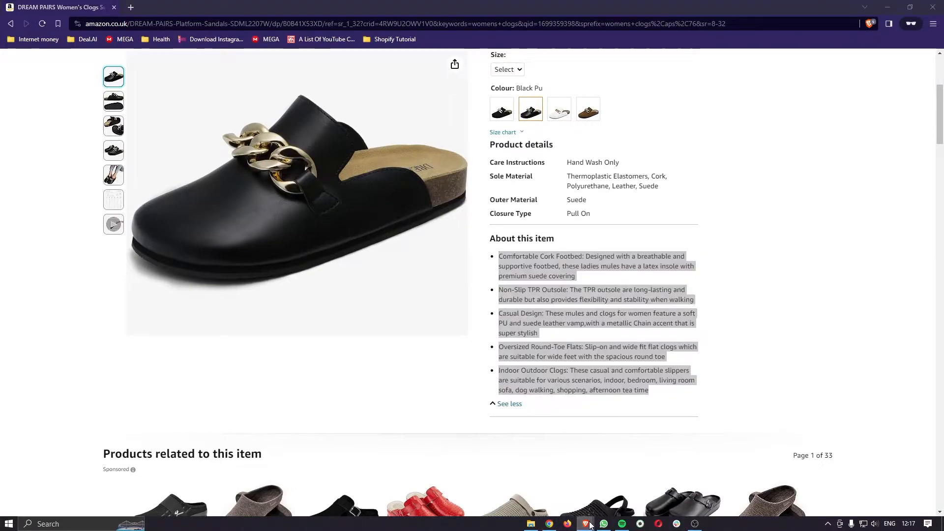
left_click(531, 479)
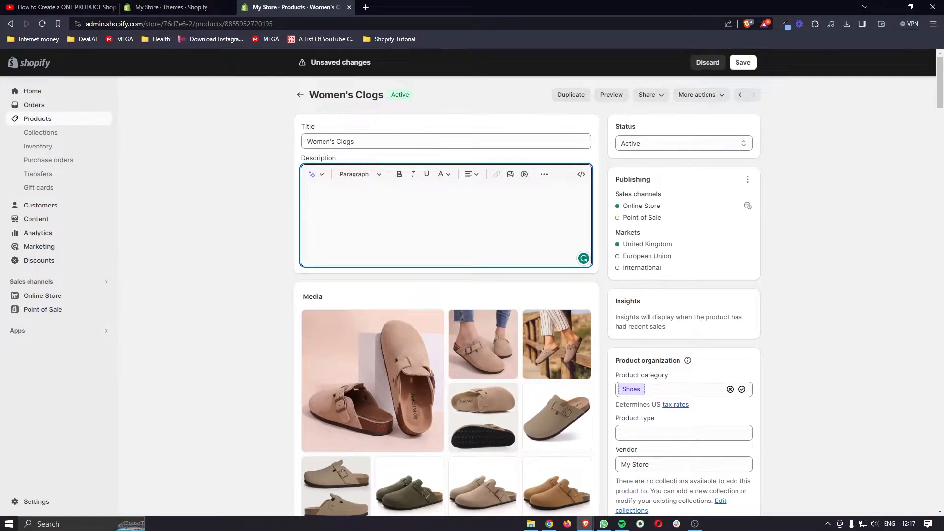
Switch to ChatGPT, paste the copied bullets, and send them with "Rewrite this description to make it sound better for my shopify store".
key("alt+Tab")
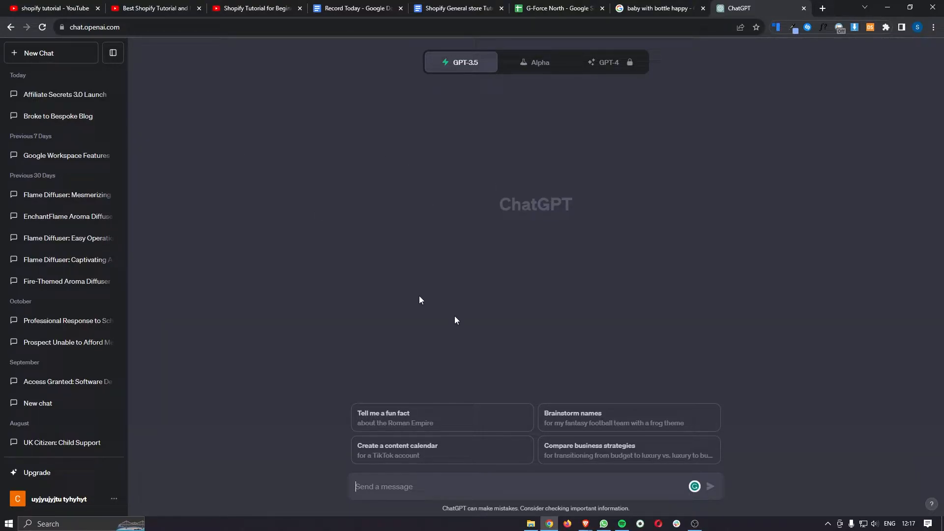
key("ctrl+v")
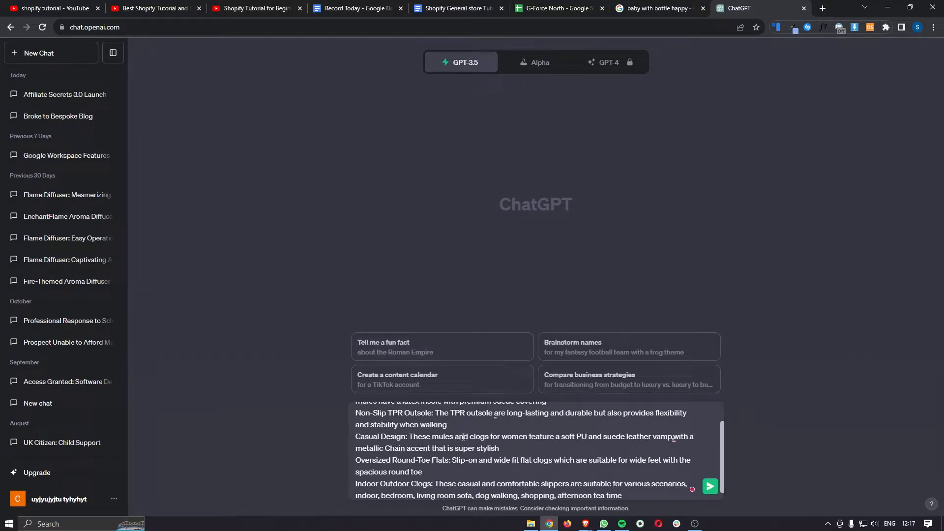
key("shift+Return")
key("shift+Return")
type("Rewrite this decription to make it sound better for my shopify store")
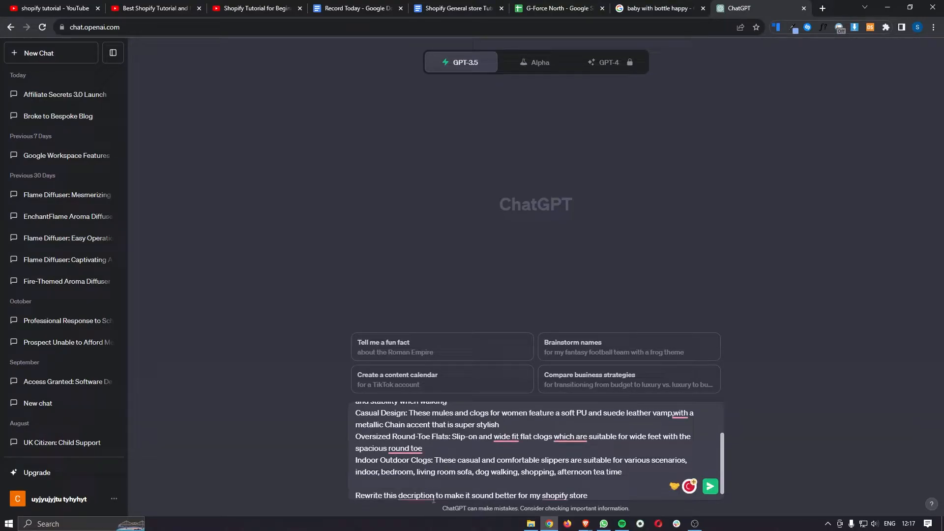
right_click(425, 490)
left_click(419, 416)
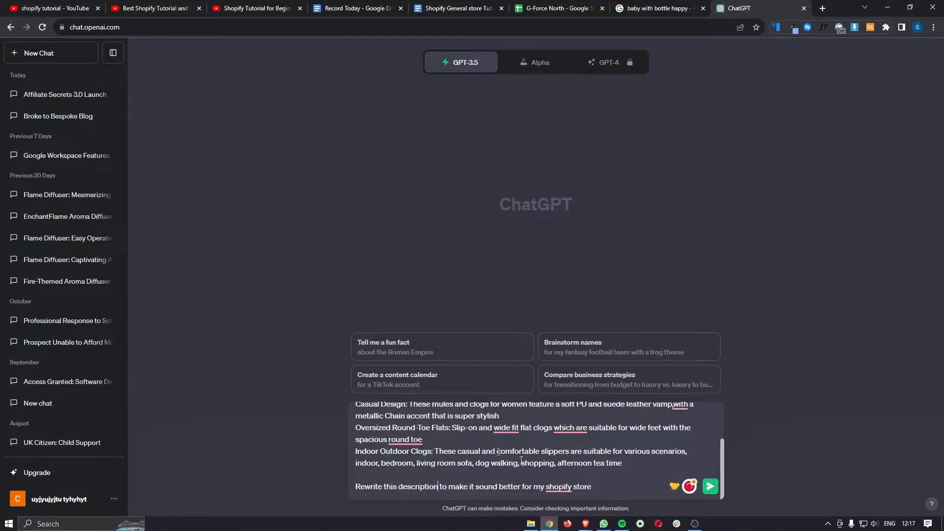
key("Return")
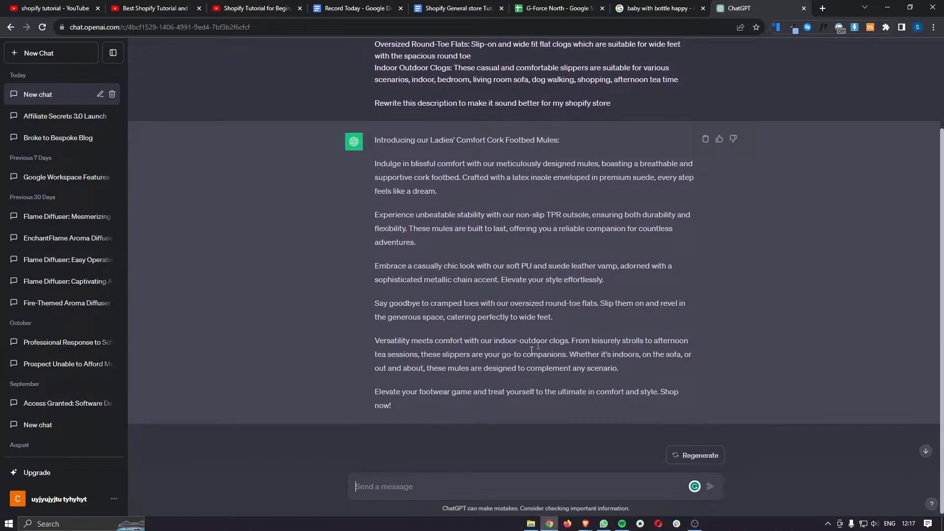
Copy ChatGPT's complete rewritten text and paste it into the description of the Women's Clogs product in Shopify.
left_click_drag(408, 409, 369, 141)
key("ctrl+c")
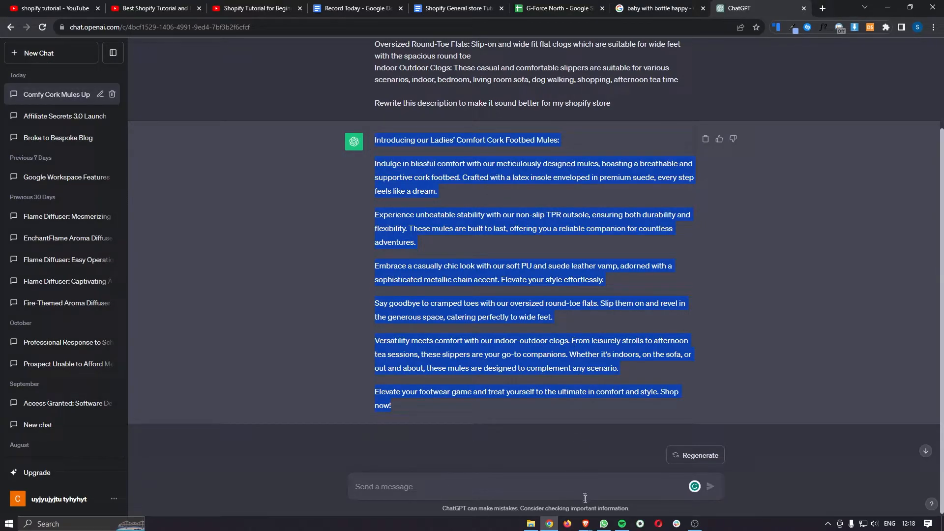
mouse_move(585, 524)
left_click(539, 490)
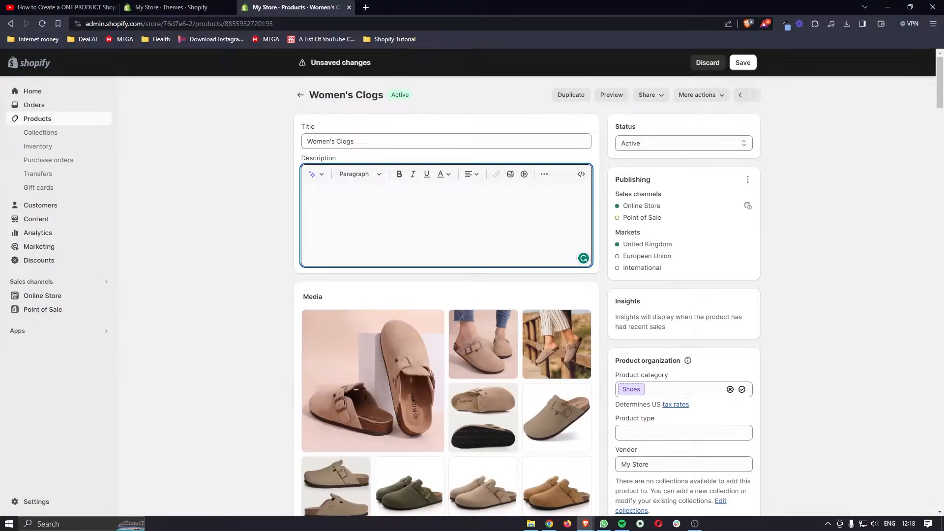
key("ctrl+v")
scroll(447, 295, "down", 1)
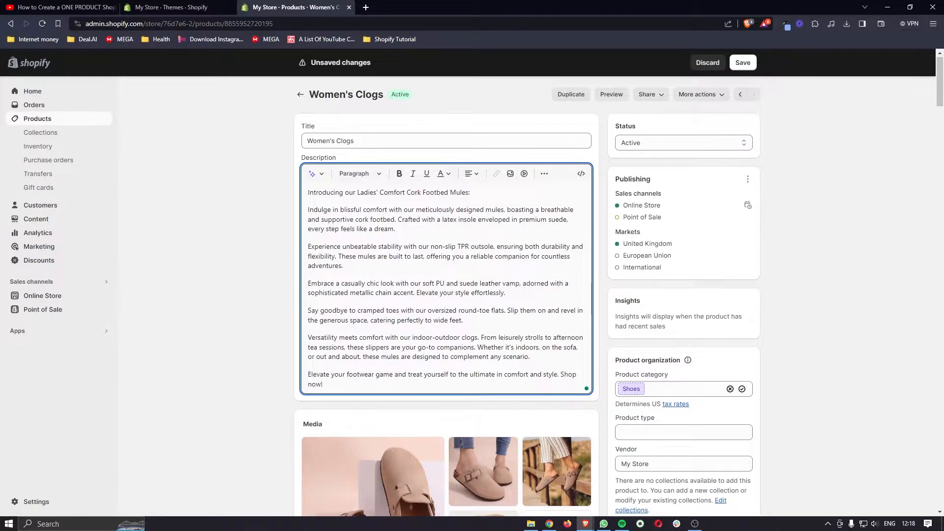
scroll(447, 295, "up", 1)
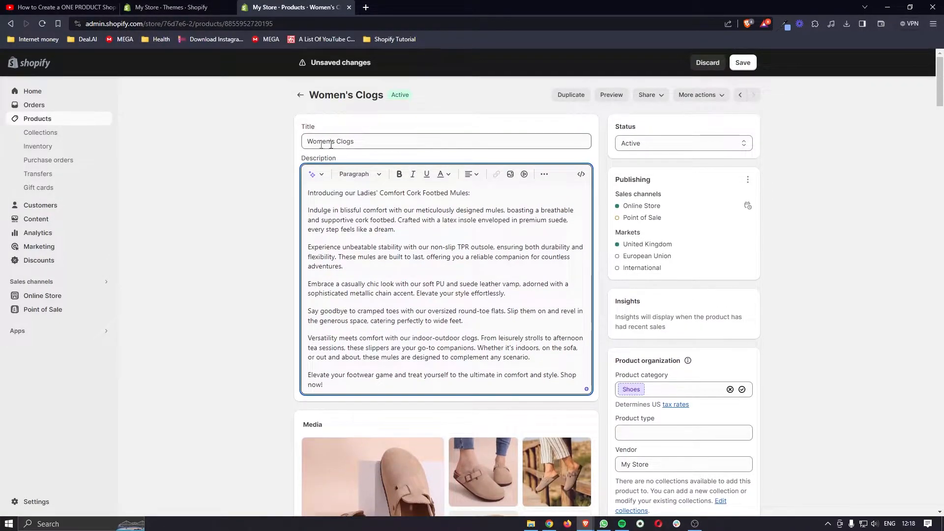
Review the Women's Clogs title, new description, media images, and color and shoe size variants.
left_click_drag(306, 142, 358, 143)
left_click(341, 210)
scroll(245, 227, "down", 5)
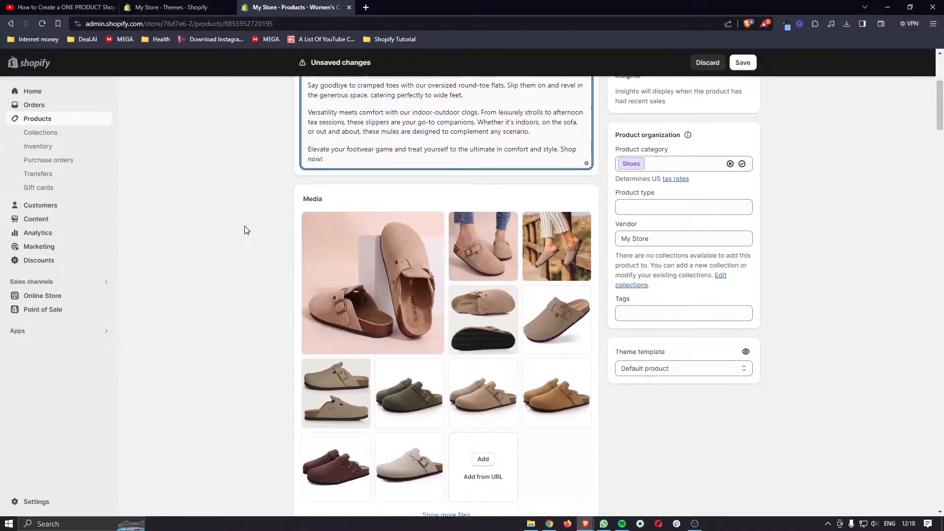
scroll(246, 231, "down", 2)
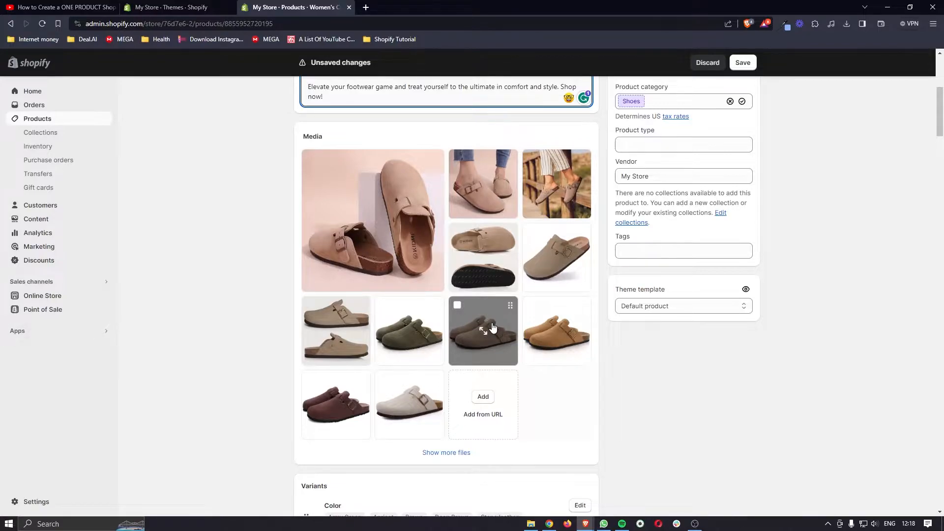
scroll(493, 327, "down", 5)
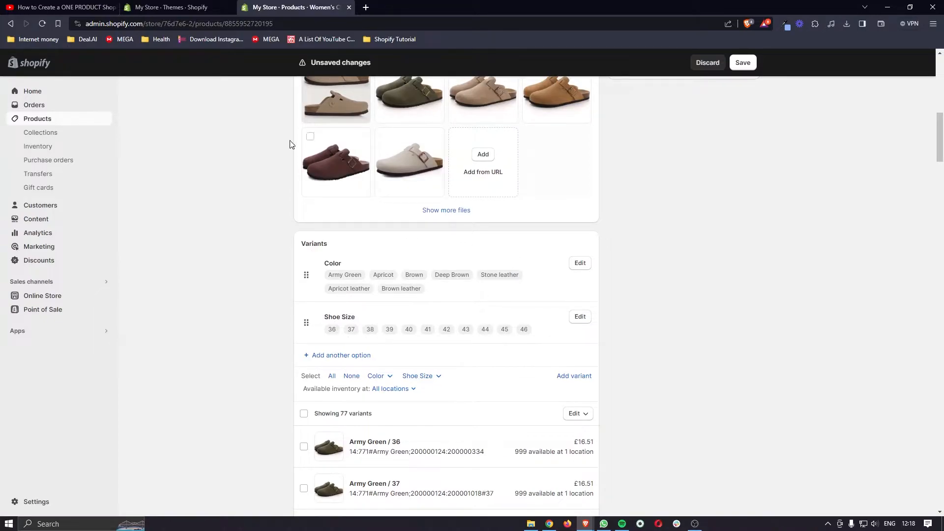
scroll(390, 236, "down", 1)
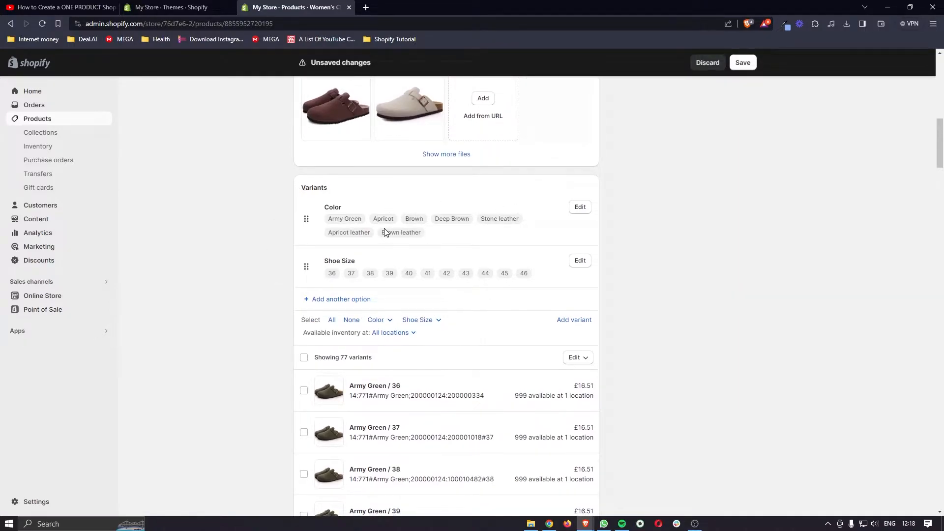
scroll(468, 217, "down", 2)
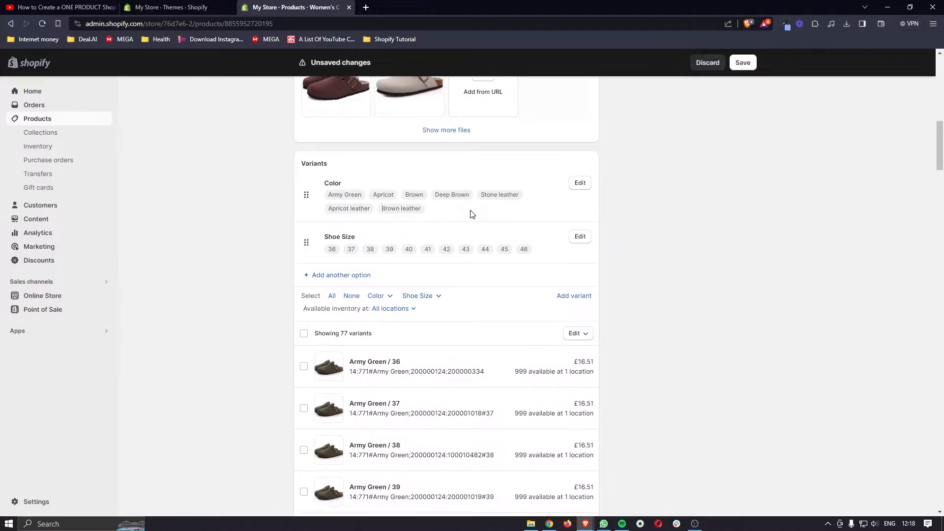
scroll(471, 214, "up", 3)
scroll(471, 214, "up", 4)
scroll(470, 213, "down", 8)
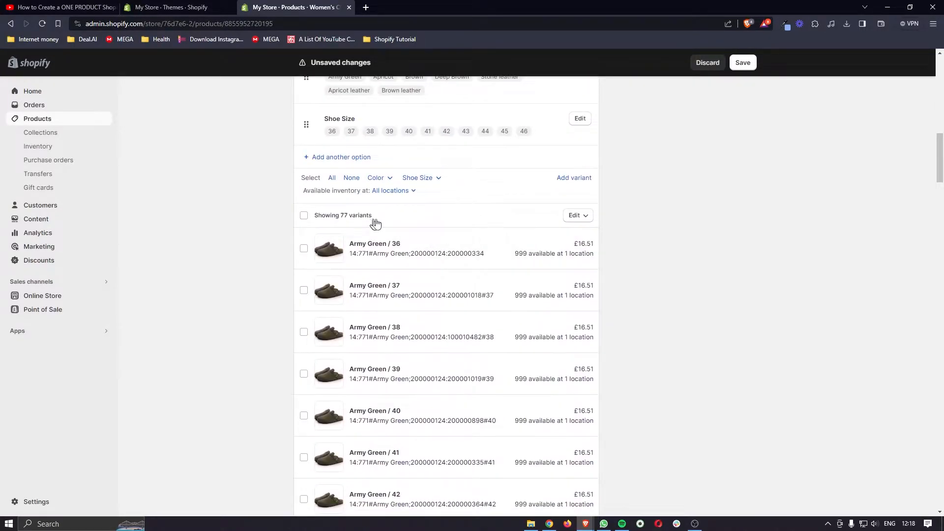
Set the price of the Army Green / 36 variant to £29.99, copying the new value.
left_click(457, 247)
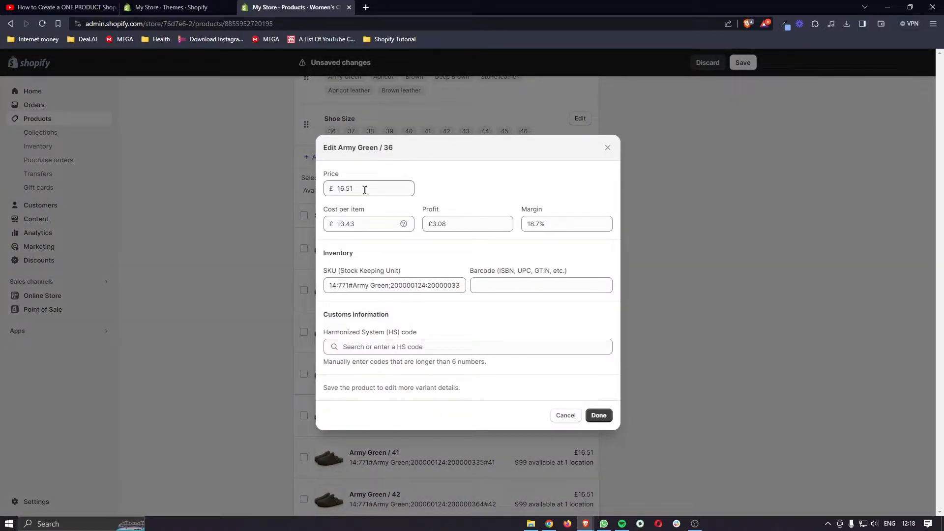
double_click(345, 188)
type("29.")
key("ctrl+a")
key("ctrl+c")
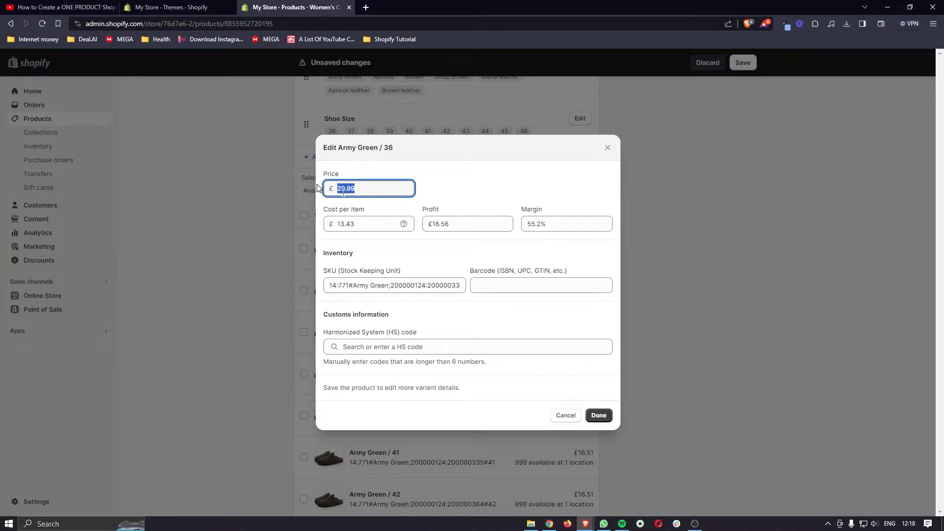
left_click(600, 416)
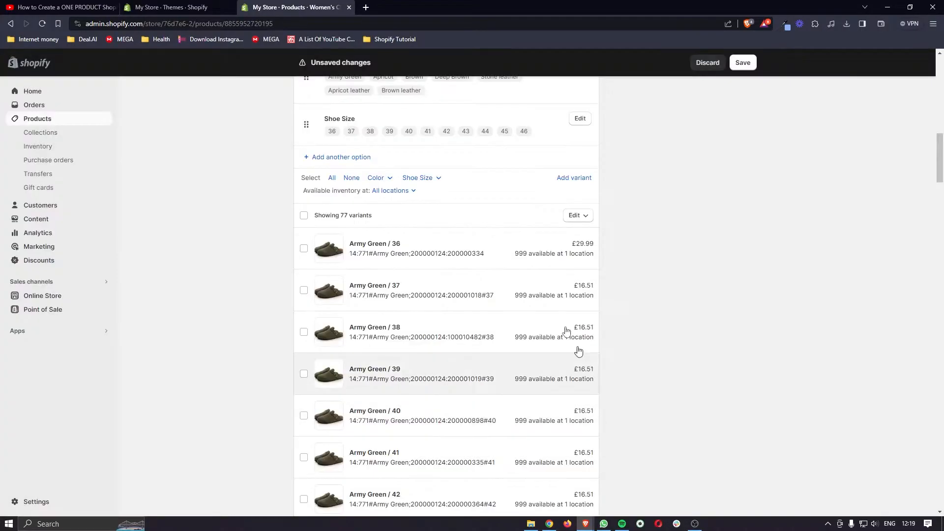
Give the Army Green / 37 variant the same £29.99 price and save the Women's Clogs product.
left_click(452, 291)
left_click(370, 191)
key("ctrl+a")
key("ctrl+v")
left_click(599, 415)
scroll(467, 335, "down", 3)
scroll(472, 329, "up", 20)
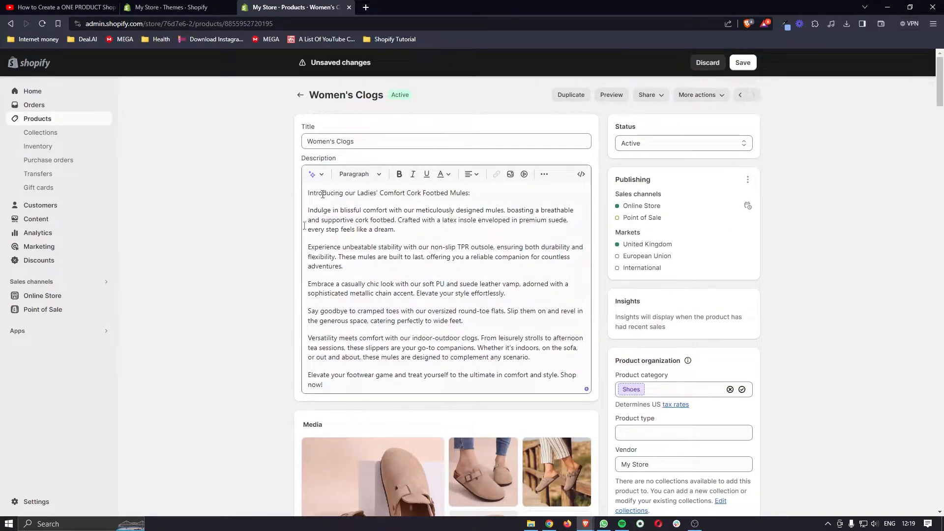
scroll(310, 184, "down", 1)
left_click(742, 62)
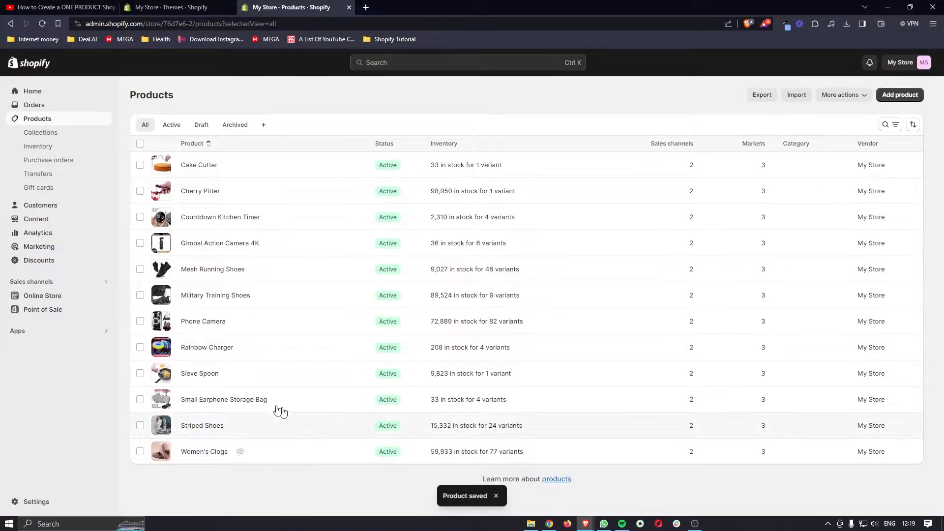
Review the Striped Shoes description and media, and view the round bag image of the Small Earphone Storage Bag enlarged.
left_click(196, 429)
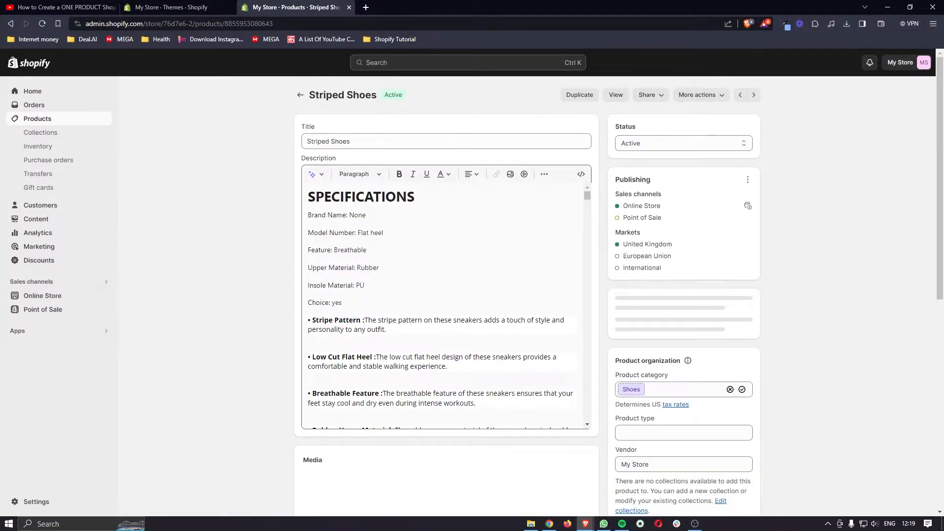
scroll(403, 333, "down", 2)
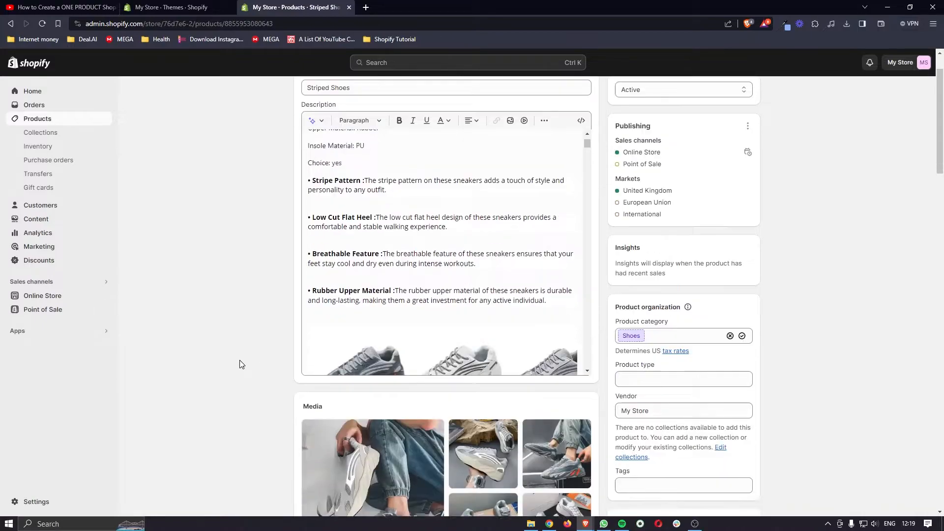
scroll(240, 360, "down", 5)
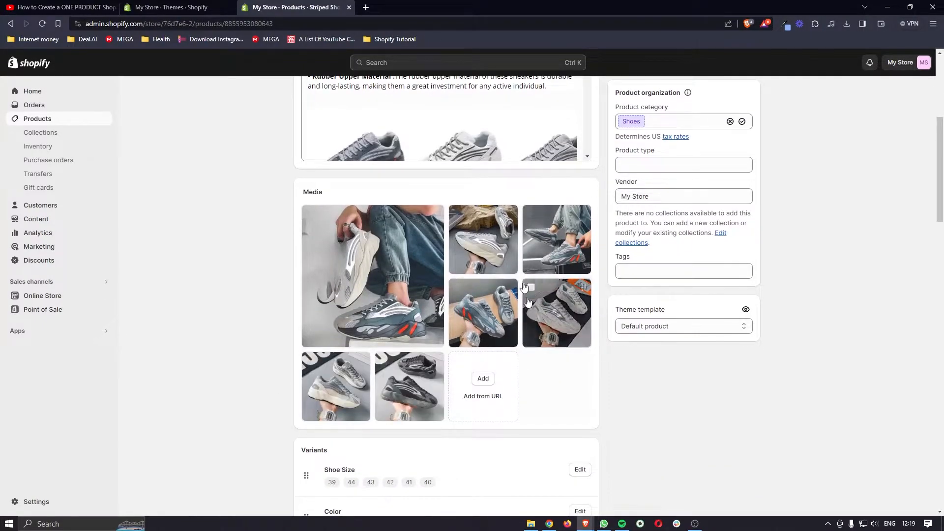
scroll(422, 396, "up", 2)
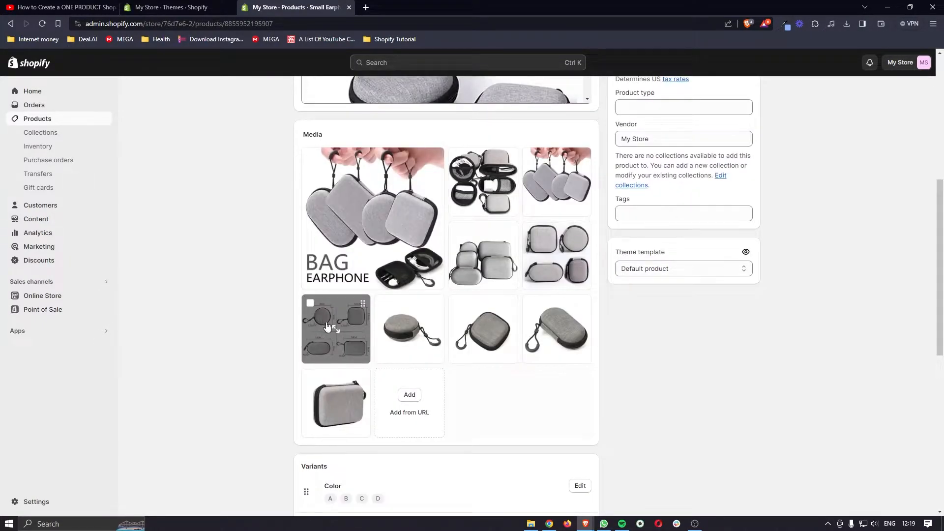
left_click(436, 333)
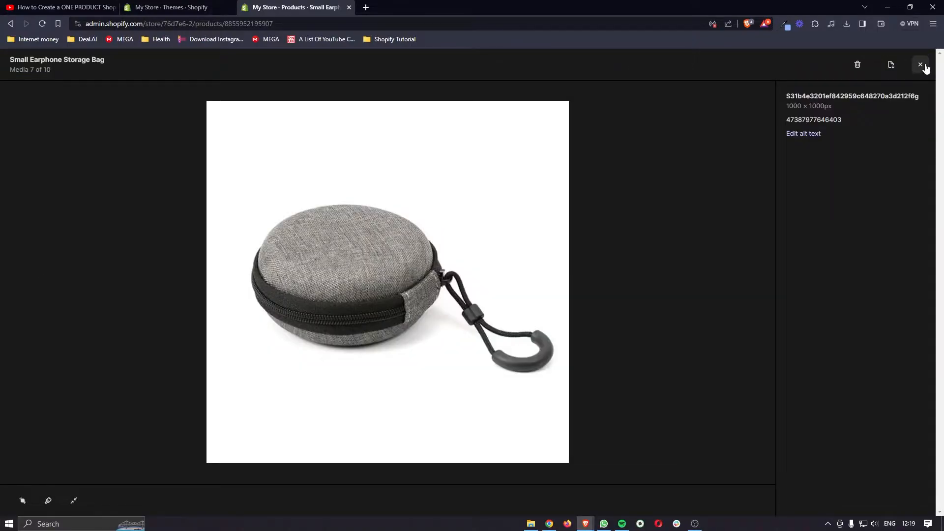
left_click(921, 64)
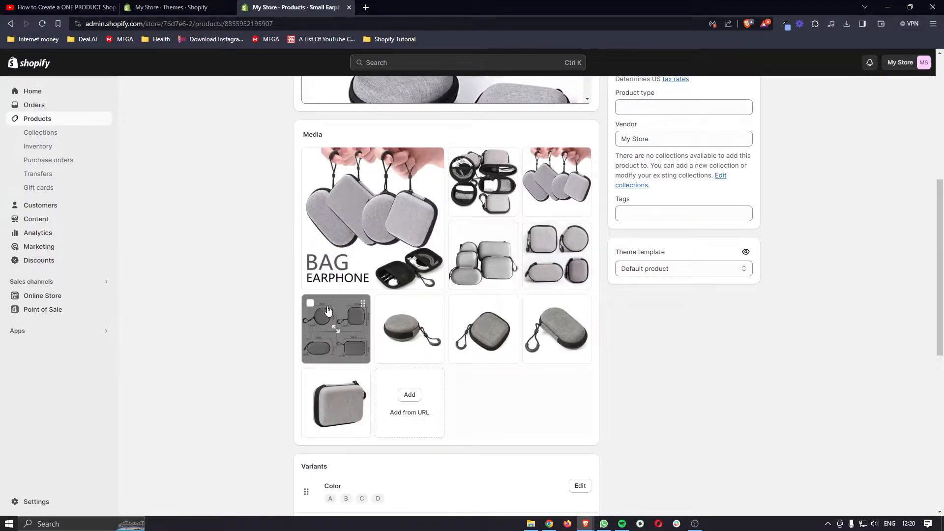
Delete the dimensions diagram and the BAG EARPHONE image from the Small Earphone Storage Bag's media and return to the product list.
left_click(311, 303)
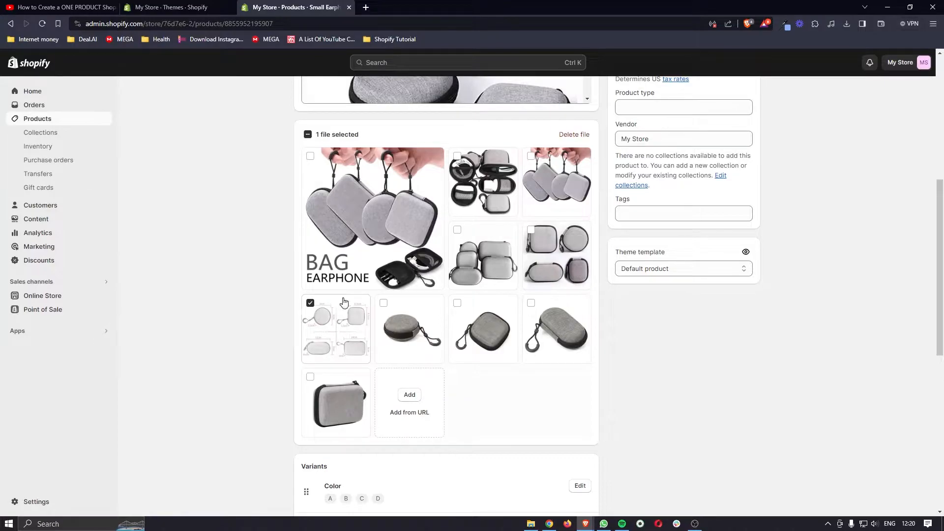
left_click(564, 136)
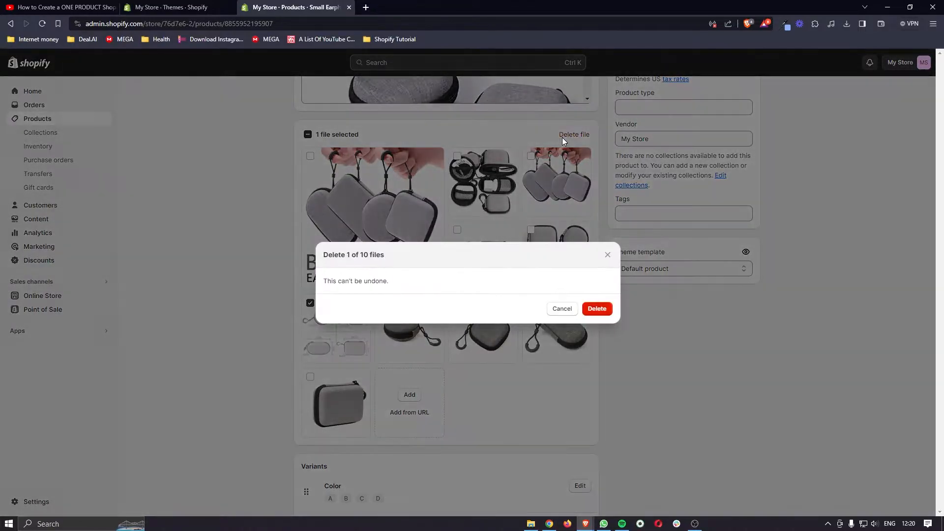
left_click(597, 308)
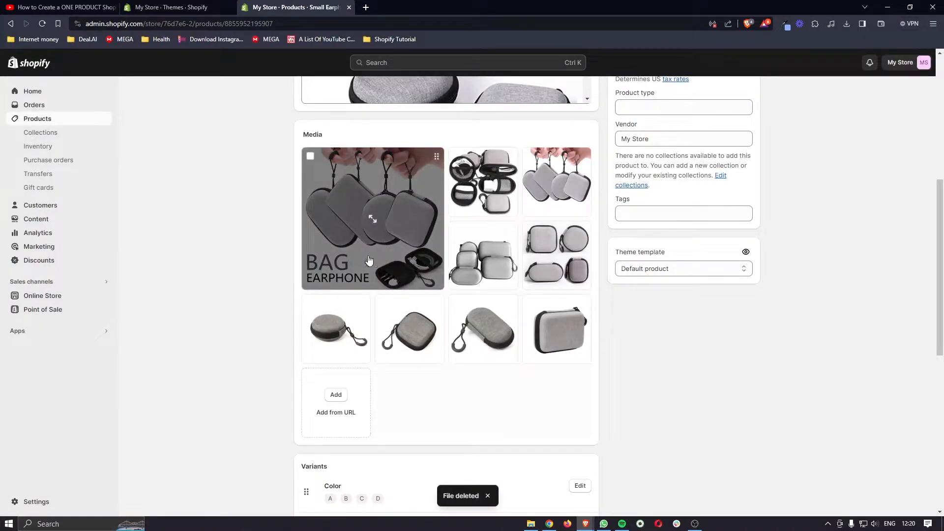
left_click(311, 157)
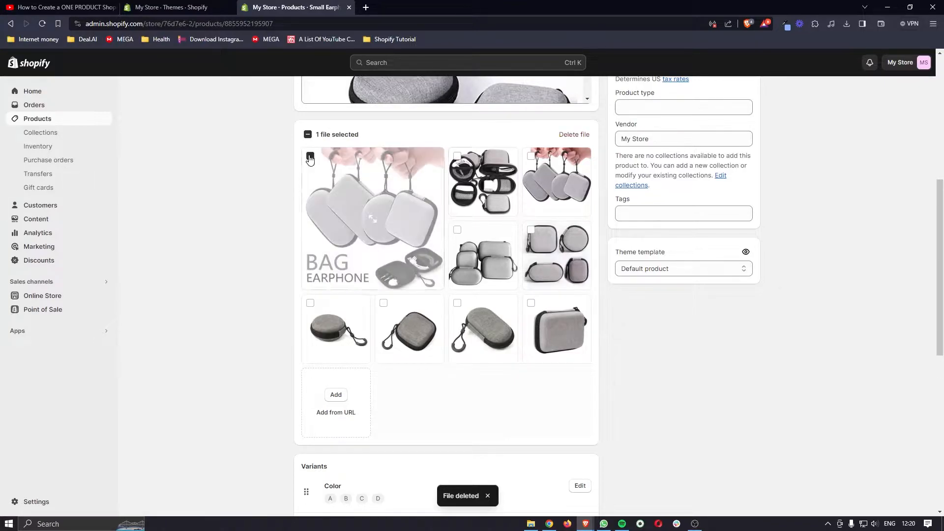
left_click(574, 134)
left_click(594, 309)
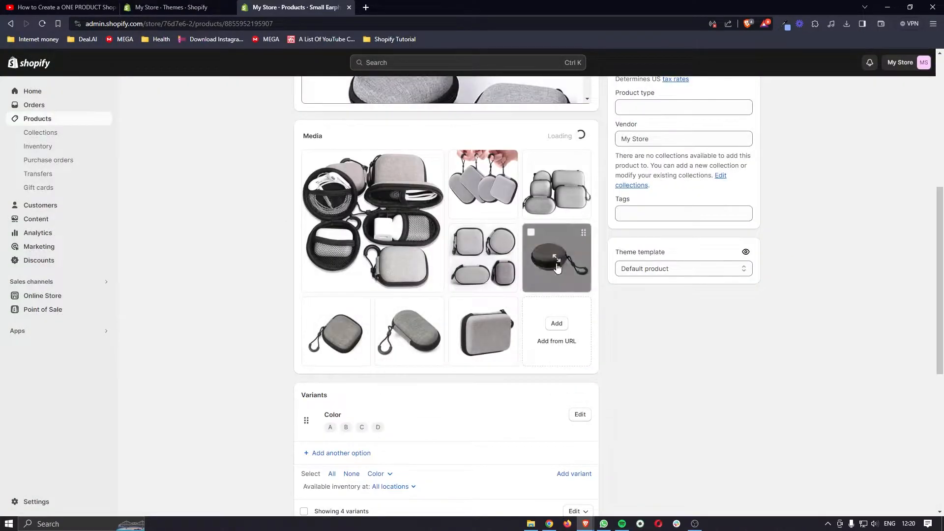
key("alt+Left")
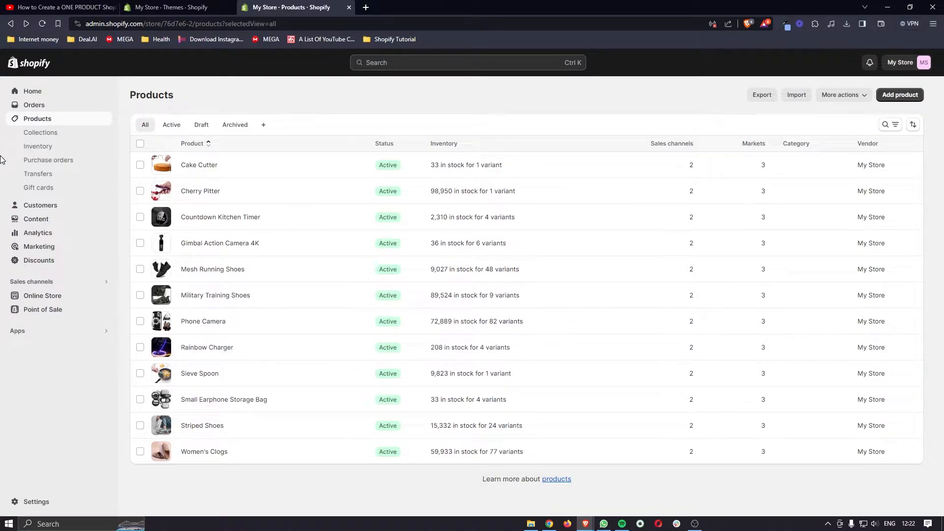
left_click(55, 136)
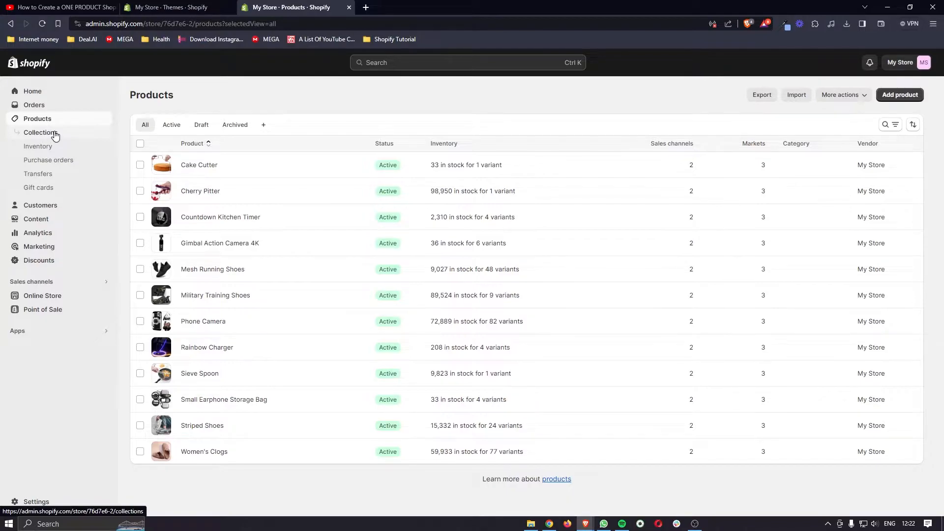
left_click(41, 138)
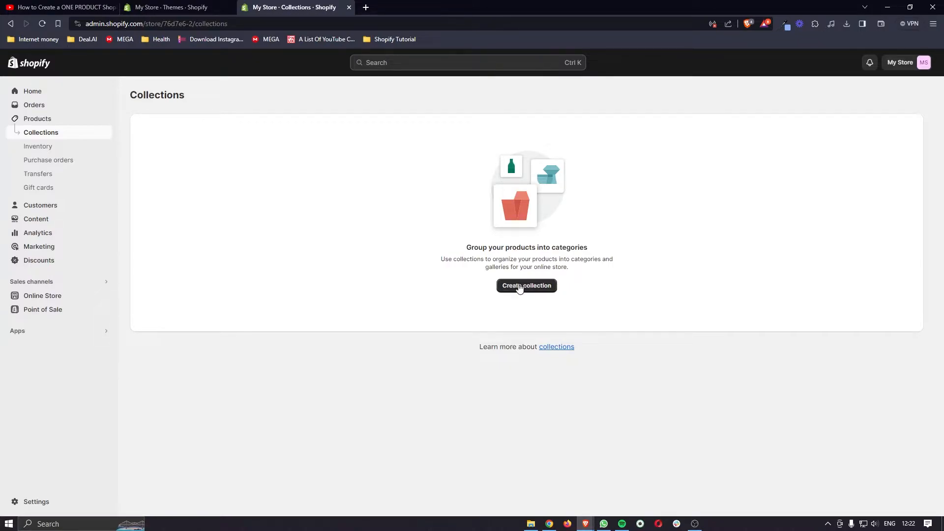
left_click(536, 293)
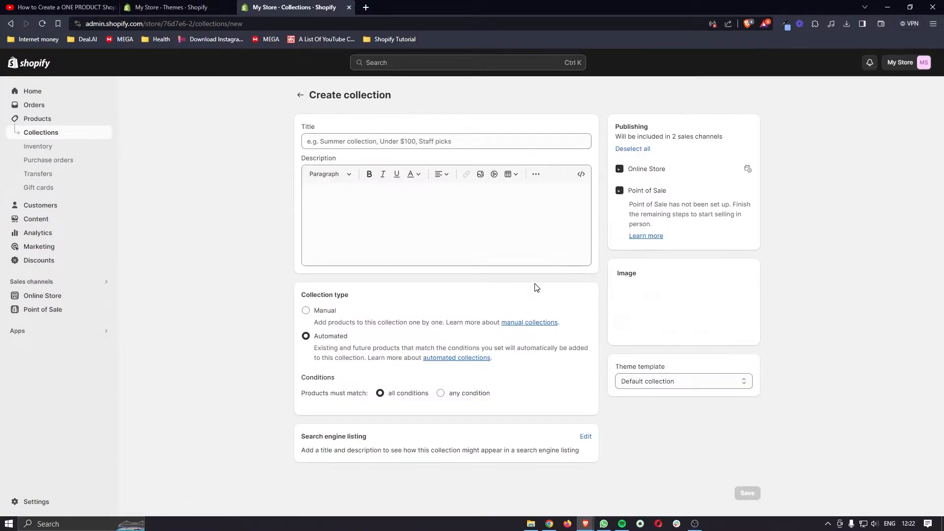
left_click(63, 123)
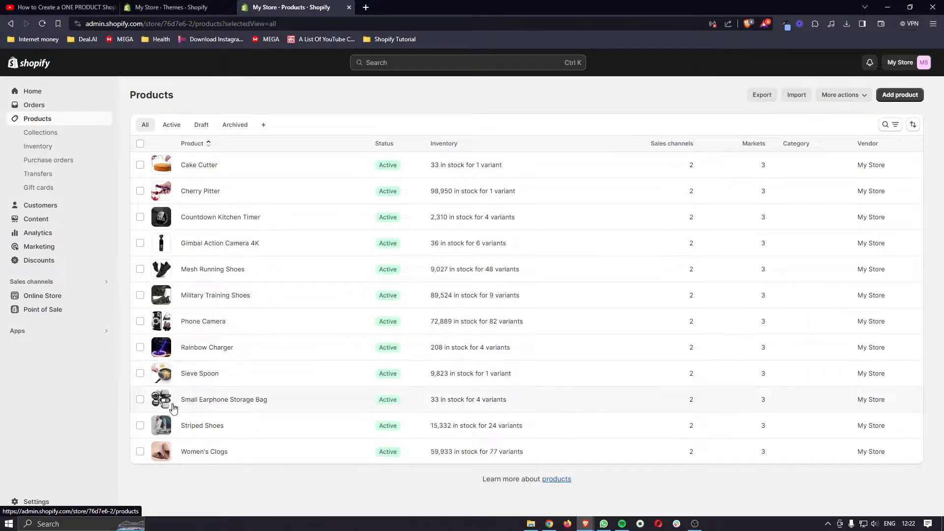
Start a new product collection titled "Shoes" and leave its description empty.
left_click(64, 133)
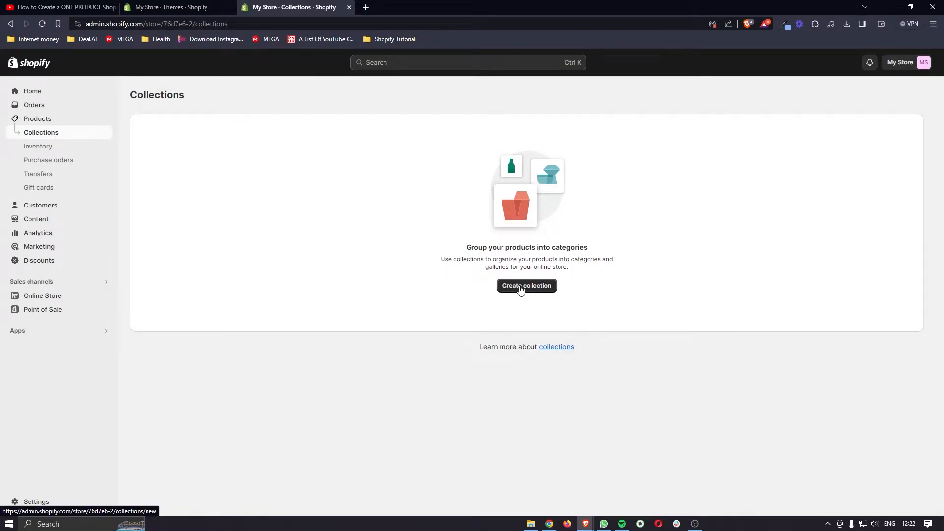
left_click(521, 288)
left_click(410, 143)
key("Caps_Lock")
type("Shoes")
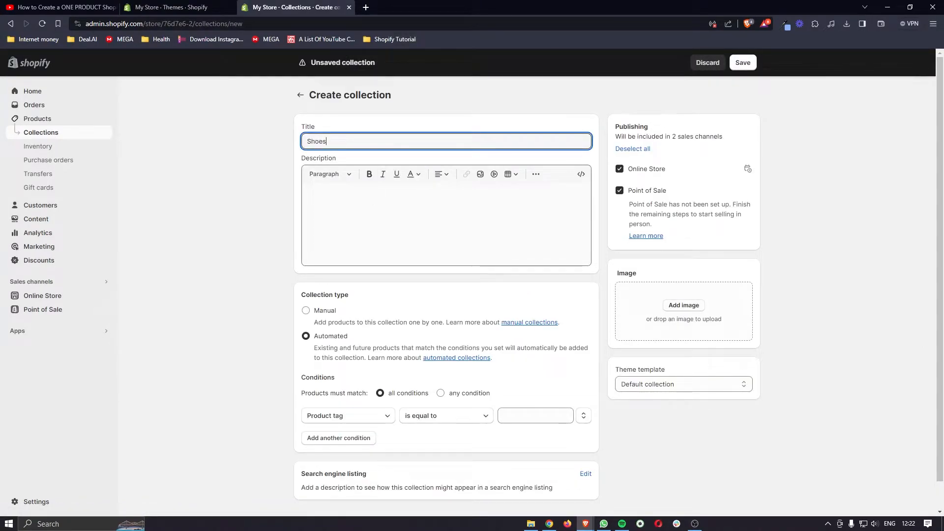
left_click(308, 192)
left_click_drag(308, 163, 348, 158)
left_click(374, 158)
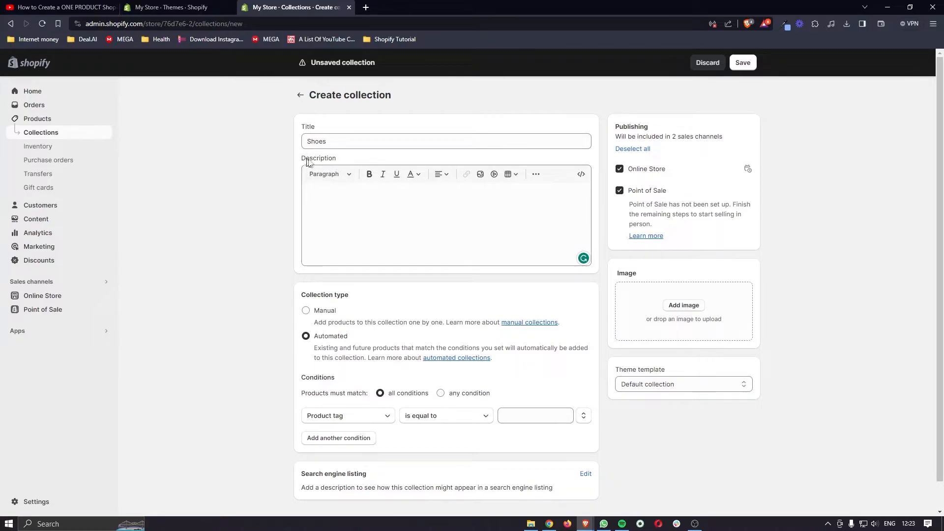
Make the Shoes collection Manual with a brown leather shoes picture as its image, save it, and return to the collections list.
scroll(363, 220, "down", 1)
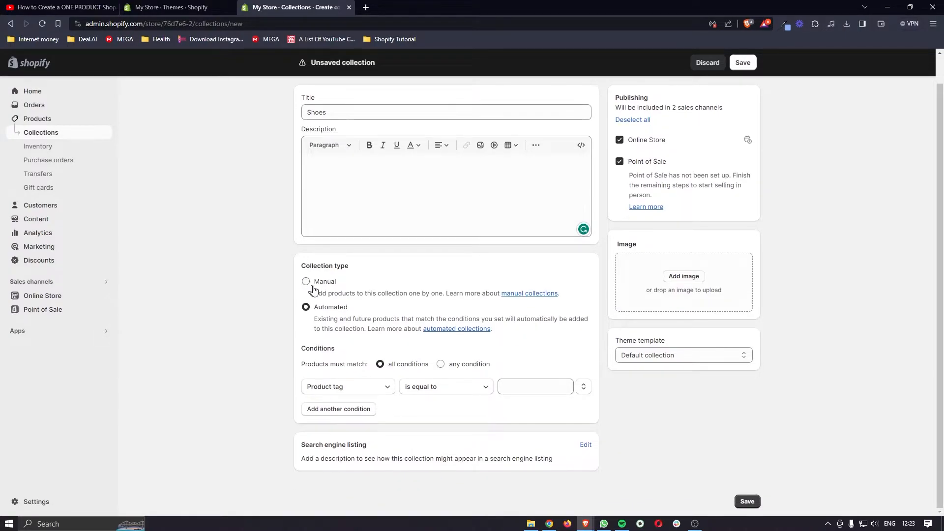
left_click_drag(300, 268, 365, 267)
left_click(370, 268)
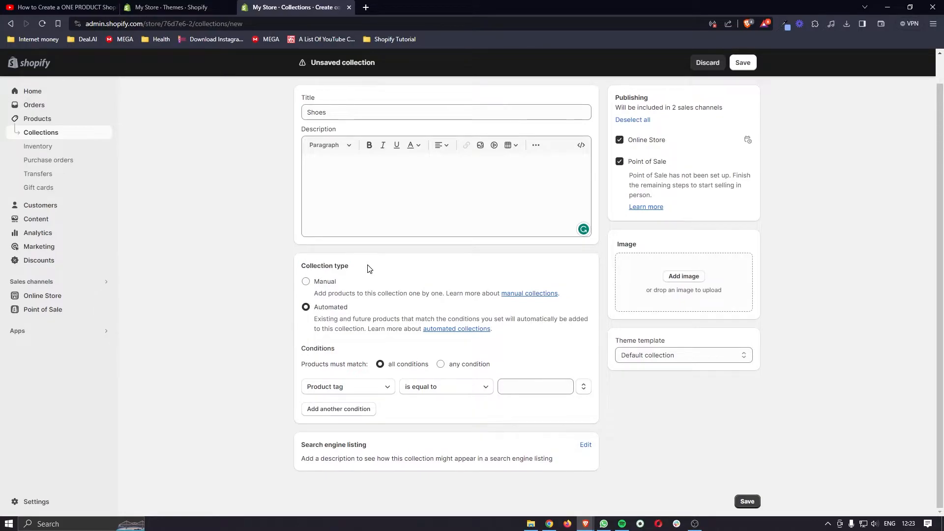
left_click(329, 286)
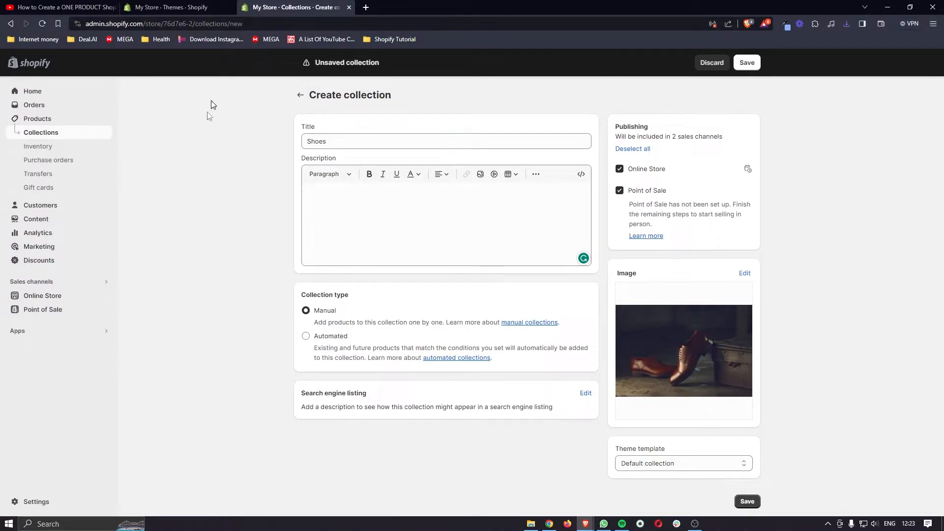
left_click(751, 502)
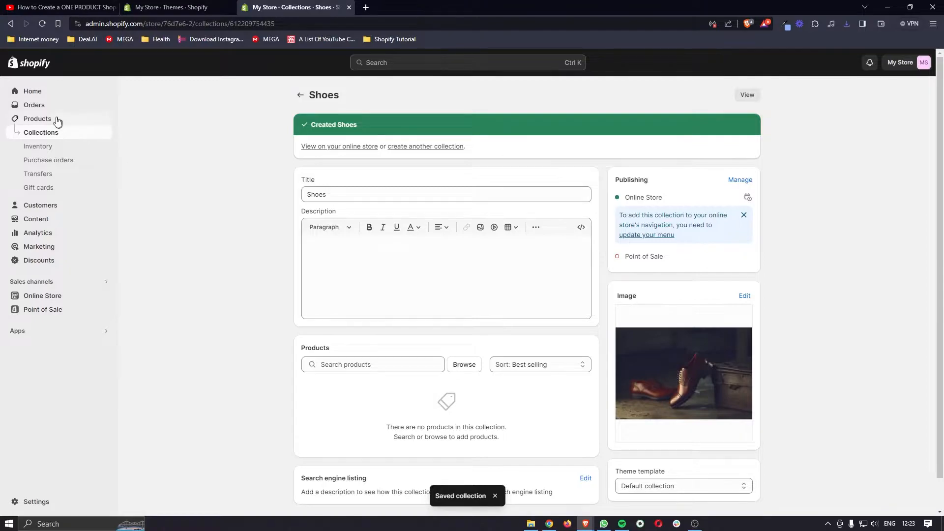
left_click(299, 96)
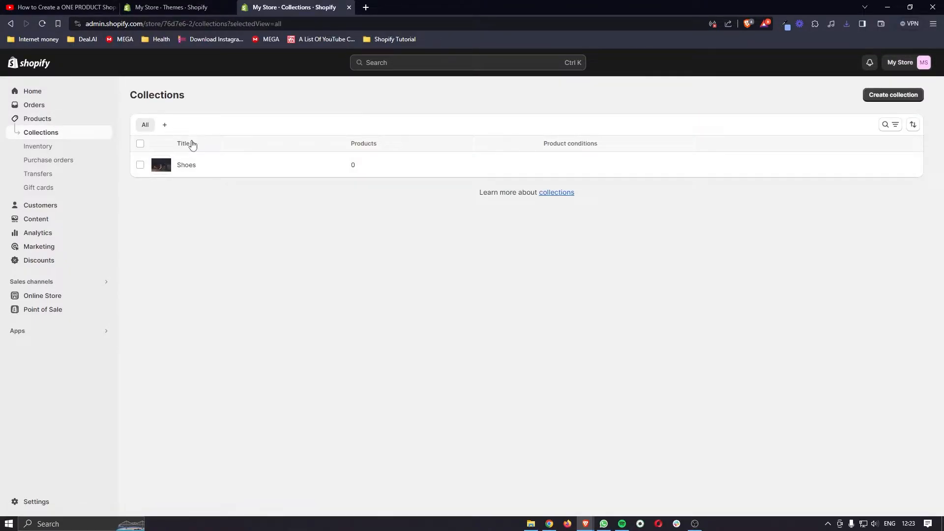
Add the Mesh Running Shoes, Military Training Shoes, Striped Shoes and Women's Clogs products to the Shoes collection.
left_click(60, 121)
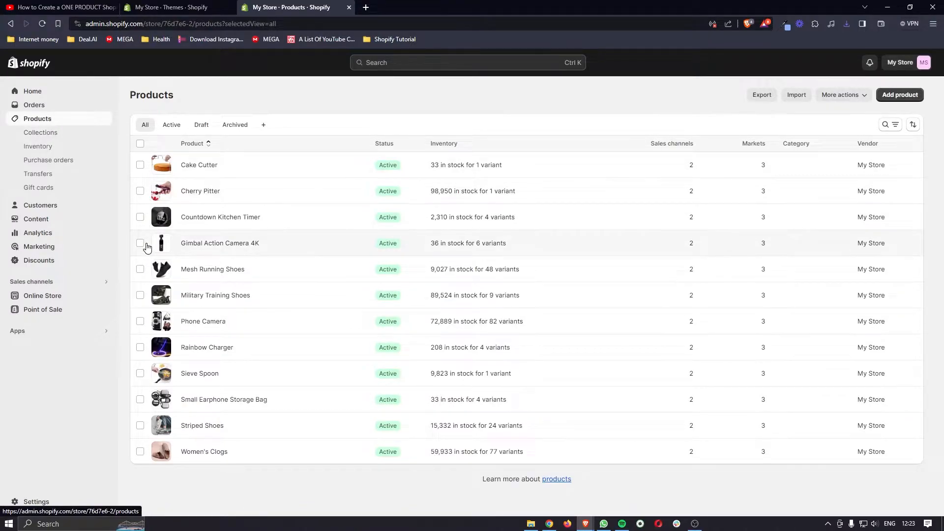
left_click(141, 269)
left_click(141, 295)
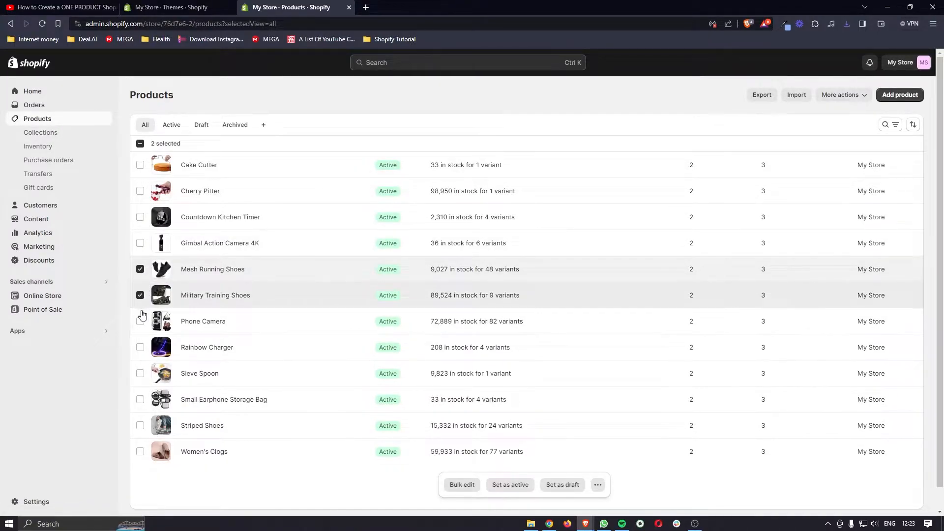
left_click(140, 426)
left_click(140, 451)
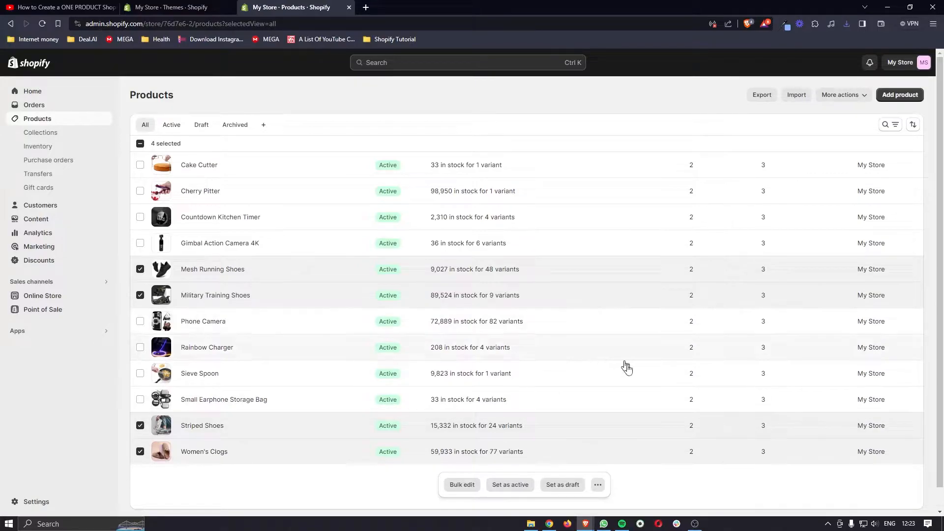
left_click(598, 487)
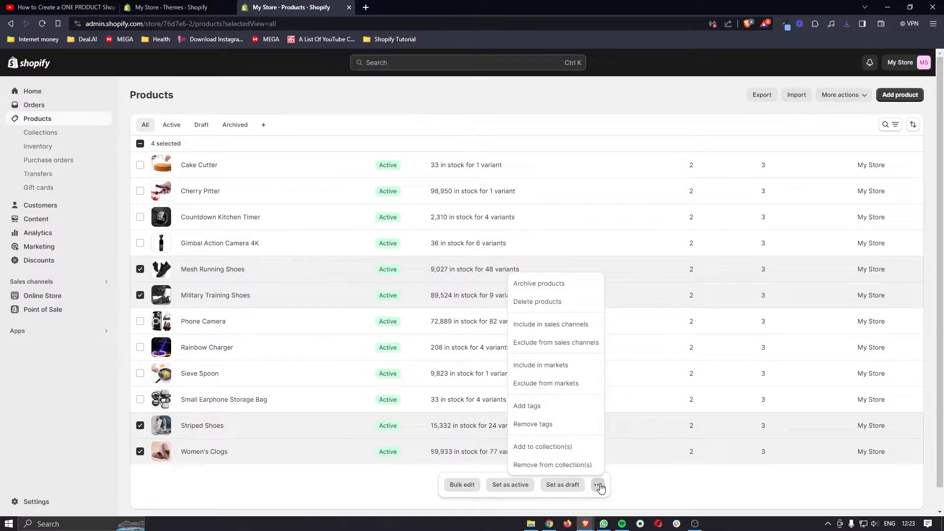
left_click(546, 449)
left_click(344, 293)
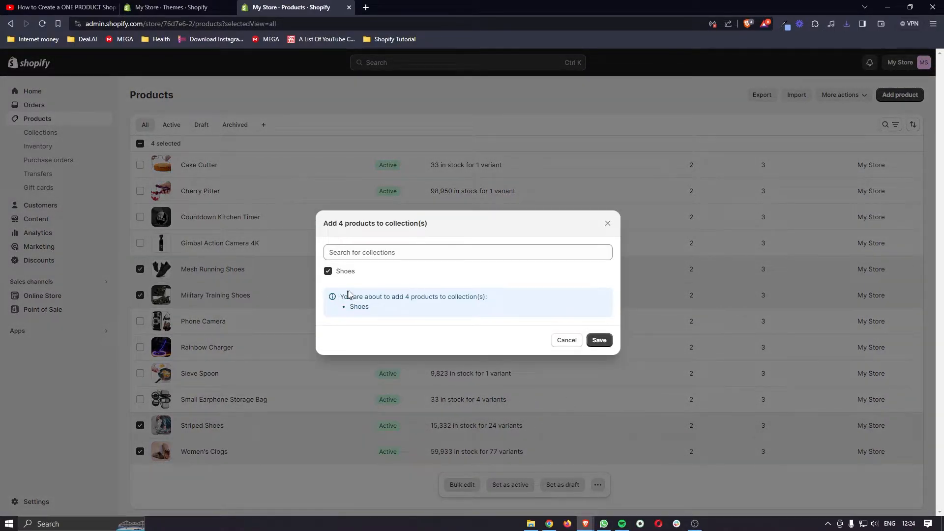
left_click(599, 340)
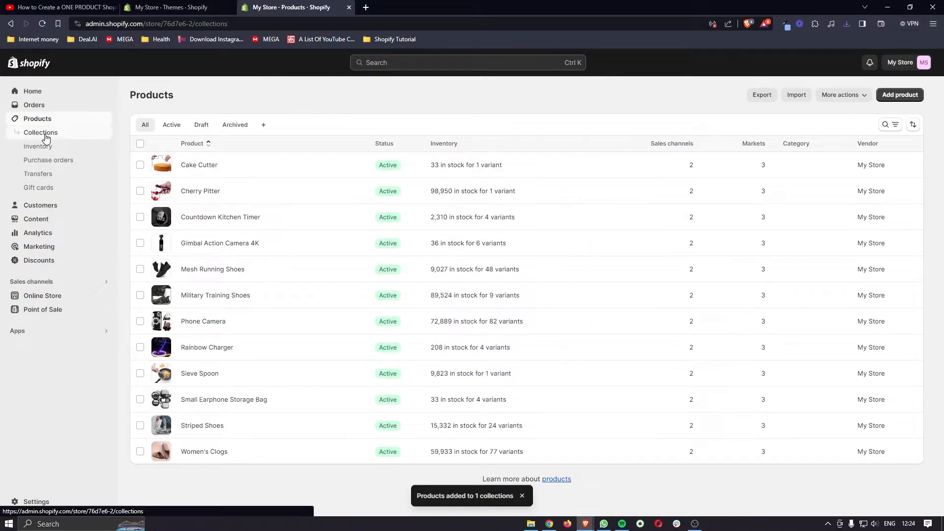
Check which products the Shoes collection contains and return to the product list.
left_click(42, 133)
left_click(237, 165)
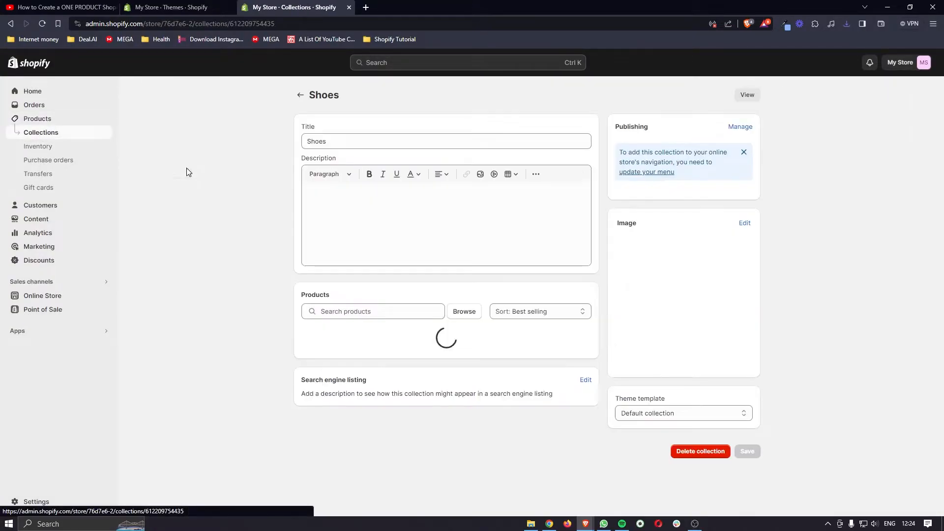
scroll(433, 289, "down", 1)
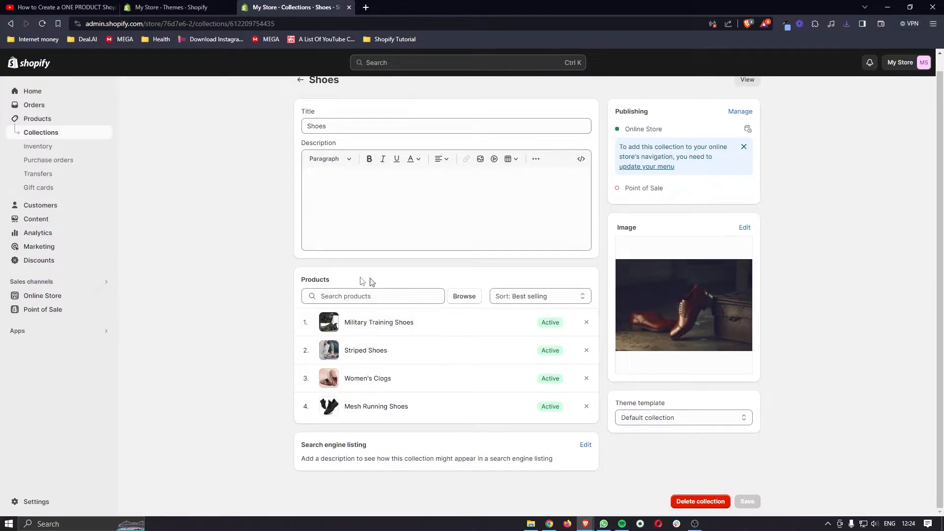
scroll(416, 404, "left", 5)
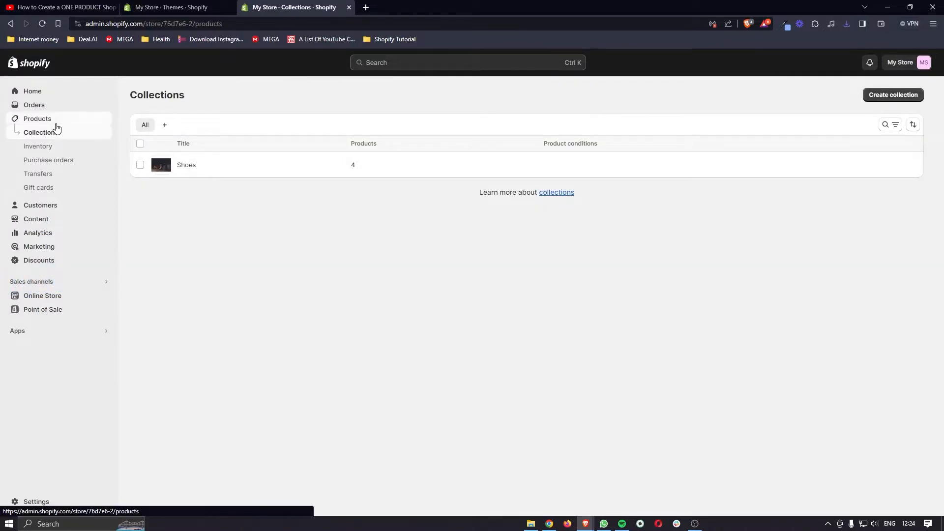
left_click(56, 123)
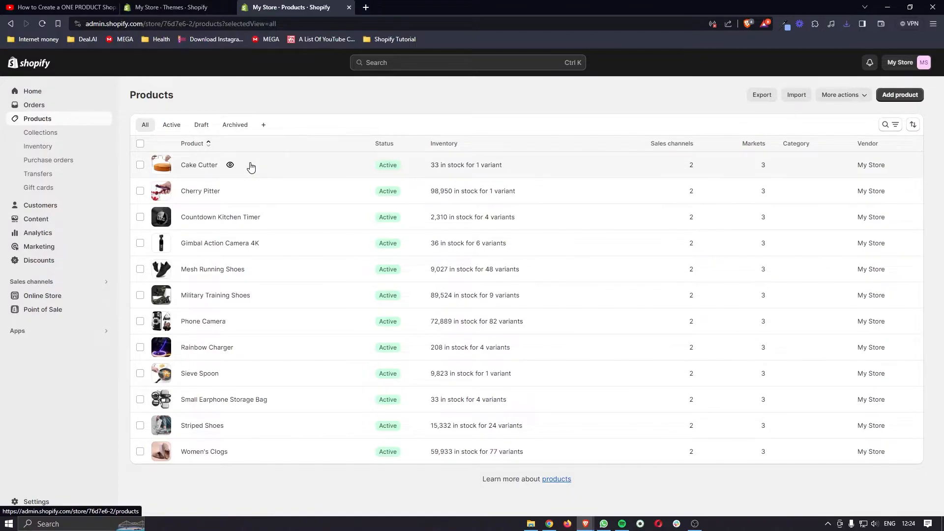
scroll(251, 167, "up", 2)
scroll(251, 168, "down", 2)
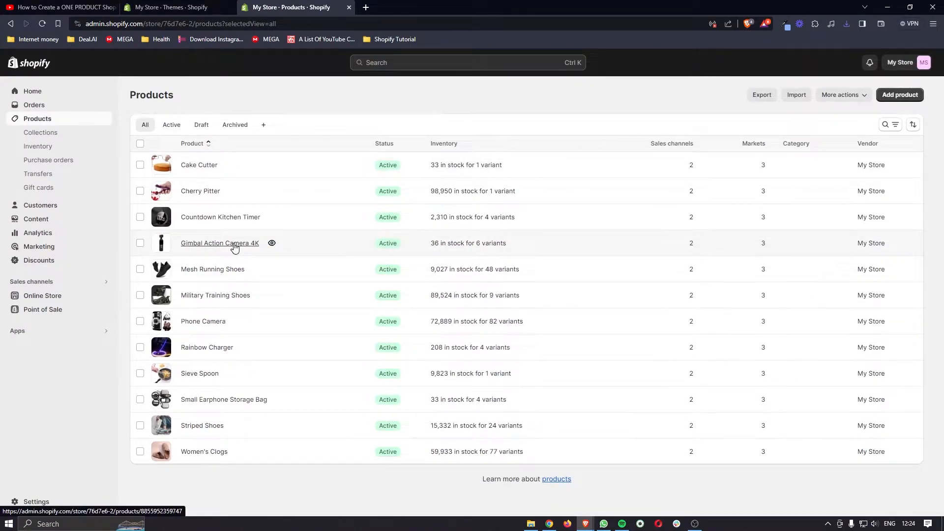
Create a Manual collection titled "Tech" with a picture of hands typing on a laptop as its image, and save it.
left_click(55, 132)
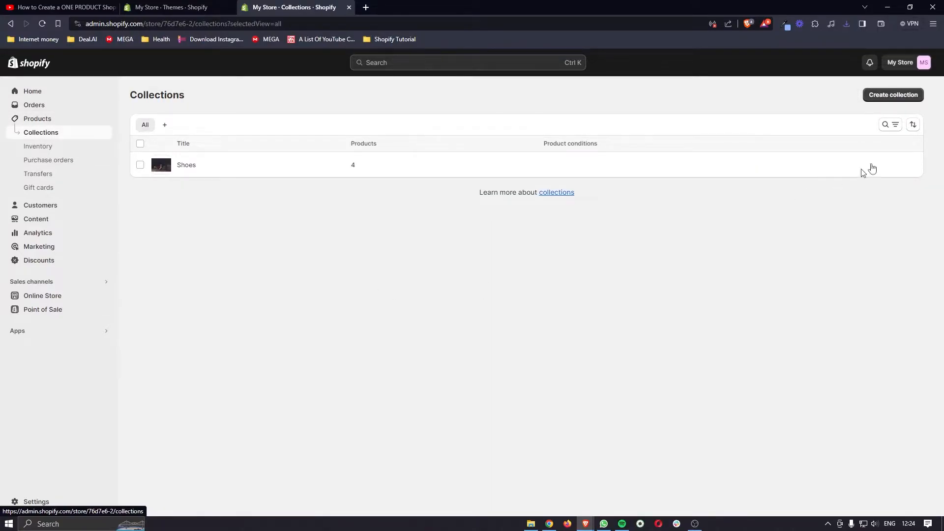
left_click(904, 102)
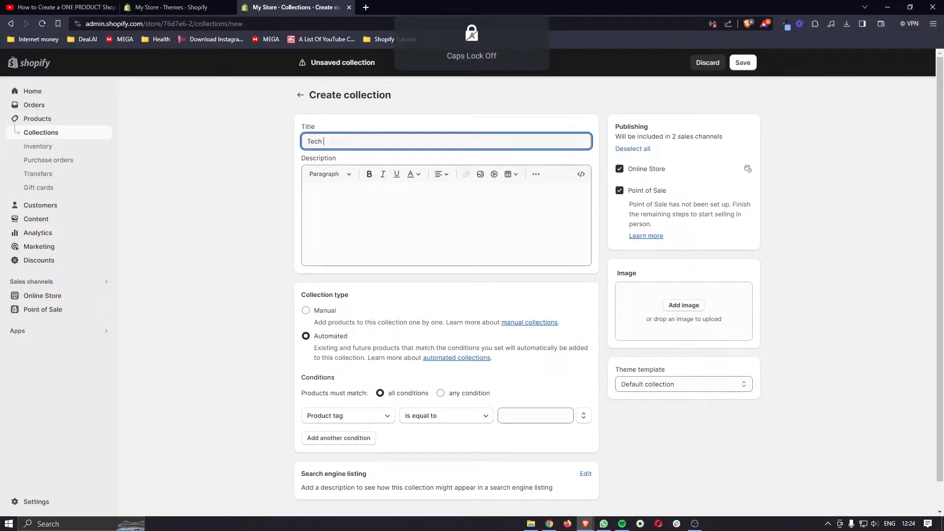
scroll(497, 157, "down", 1)
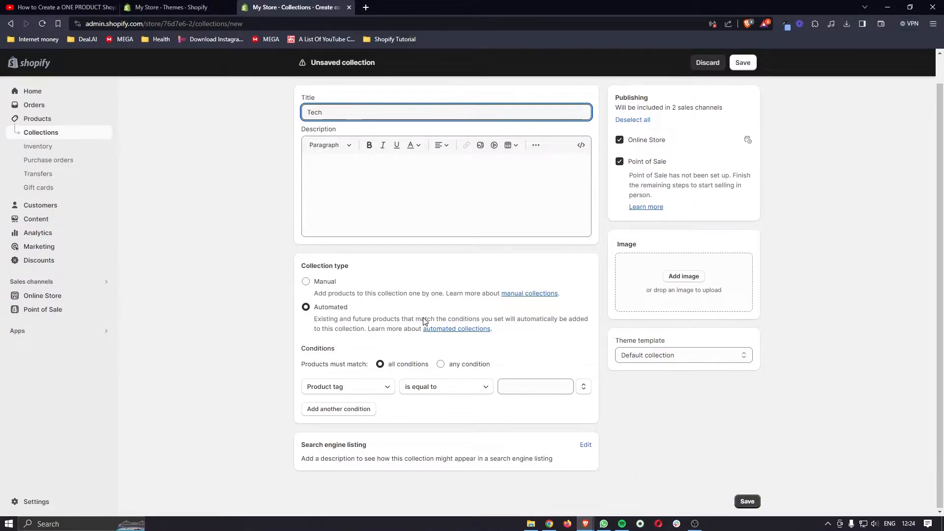
left_click(327, 284)
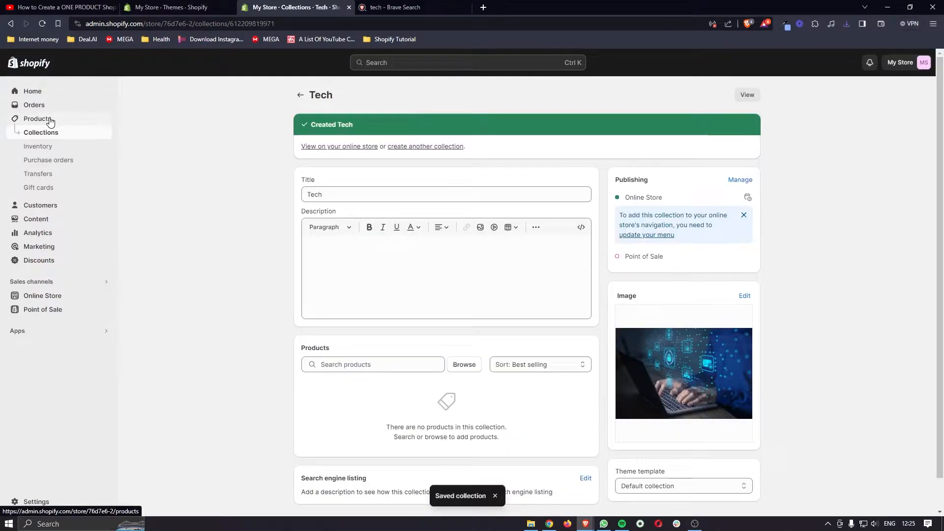
Add the Countdown Kitchen Timer, Gimbal Action Camera 4K, Phone Camera and Rainbow Charger products to the Tech collection and return to the collections list.
left_click(47, 120)
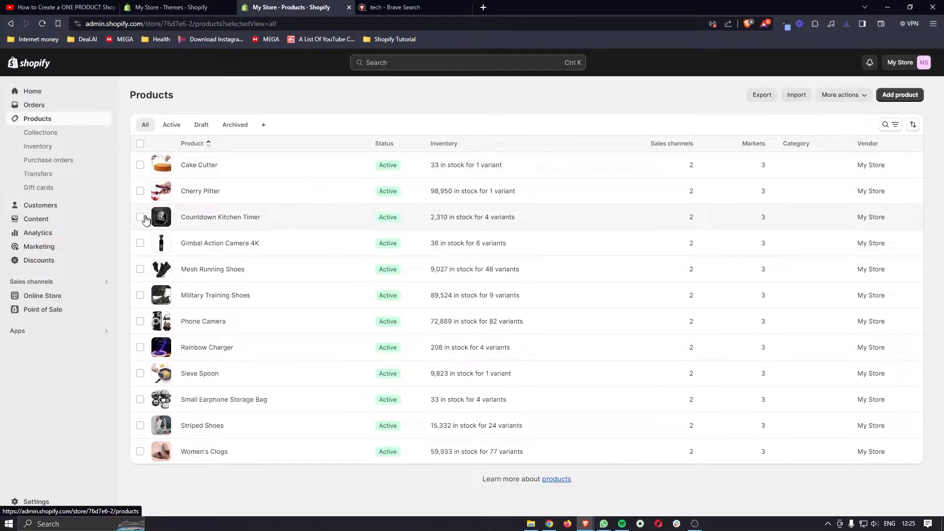
left_click(140, 217)
left_click(140, 243)
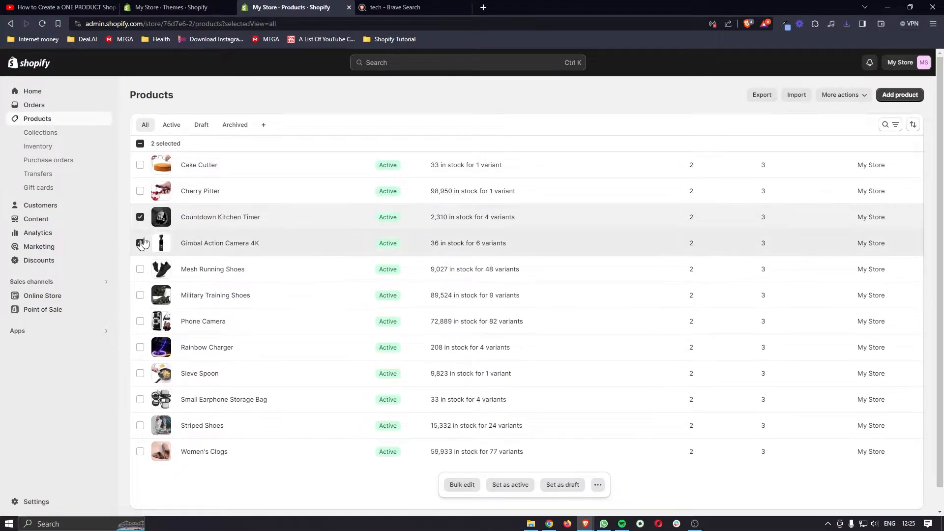
left_click(140, 321)
left_click(140, 348)
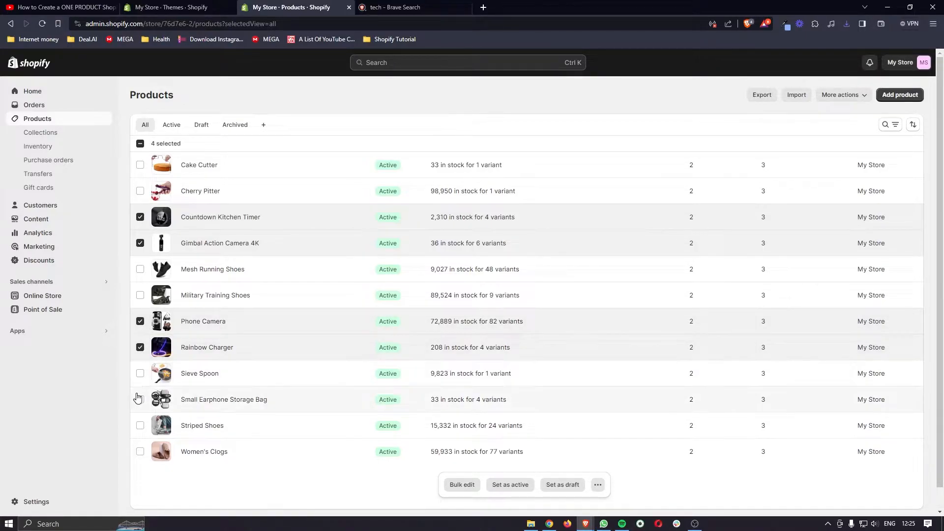
left_click(598, 485)
left_click(587, 448)
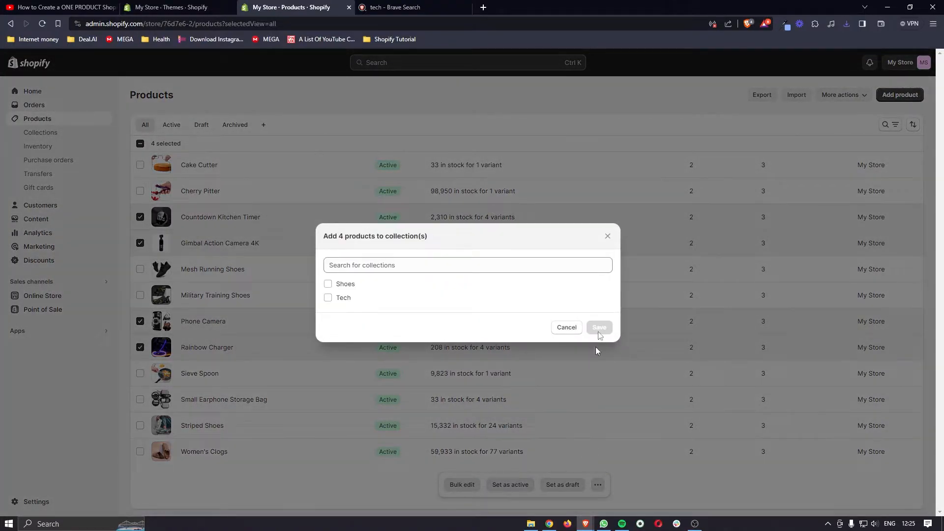
left_click(339, 278)
left_click(598, 347)
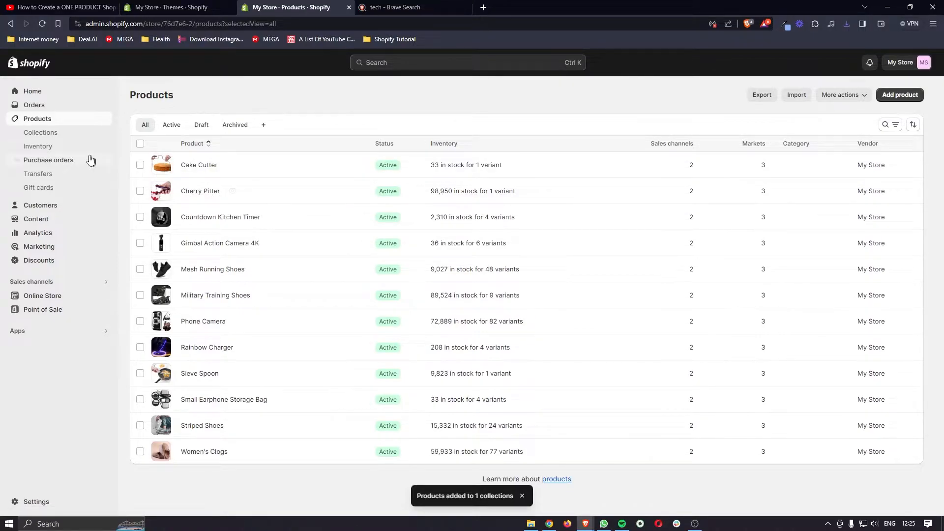
left_click(76, 135)
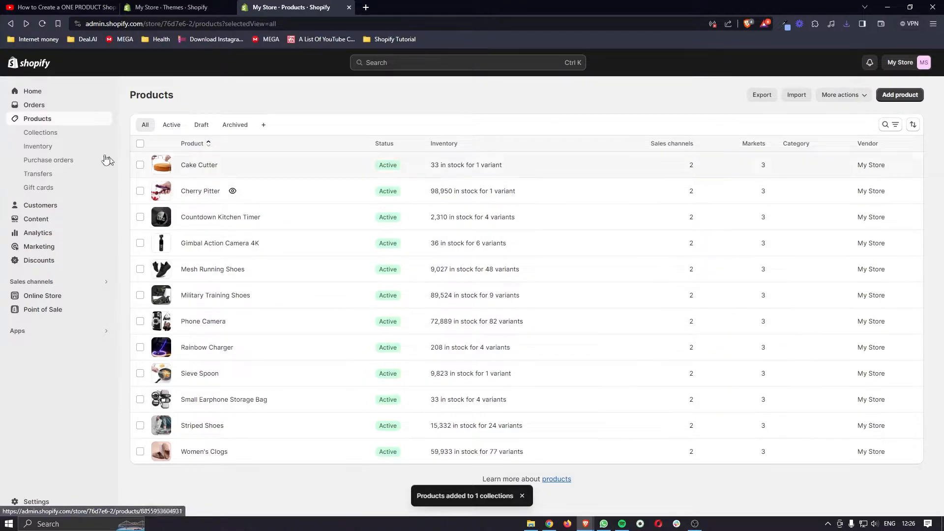
Create a Manual collection titled "Viral Products" without a description or image and save it.
left_click(74, 135)
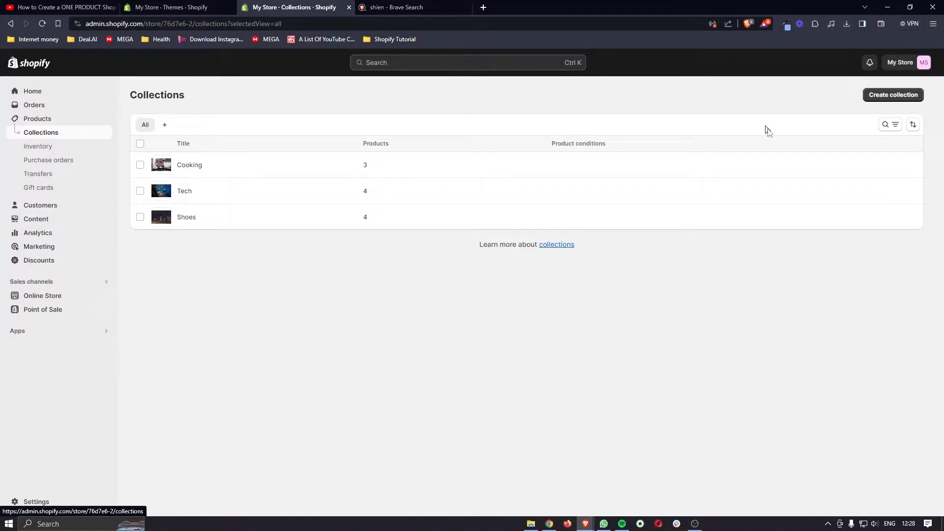
left_click(888, 96)
left_click(372, 143)
type("V")
type("iral P")
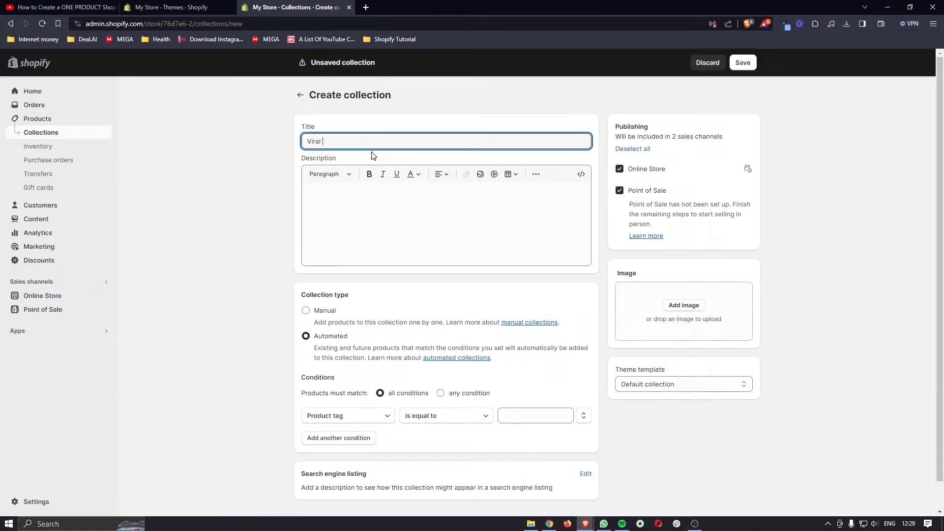
key("Caps_Lock")
type("roducts")
left_click_drag(351, 142, 261, 139)
left_click(260, 138)
left_click_drag(351, 141, 301, 146)
left_click(261, 167)
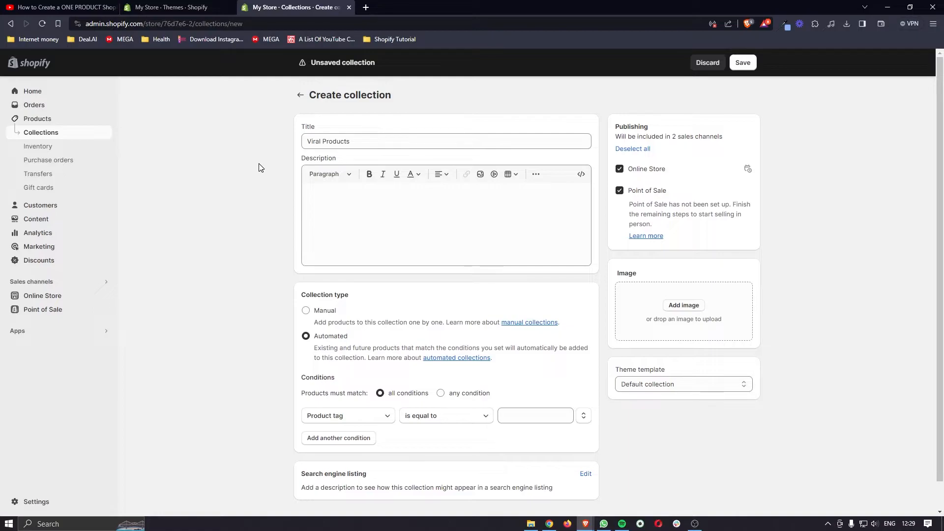
left_click(319, 313)
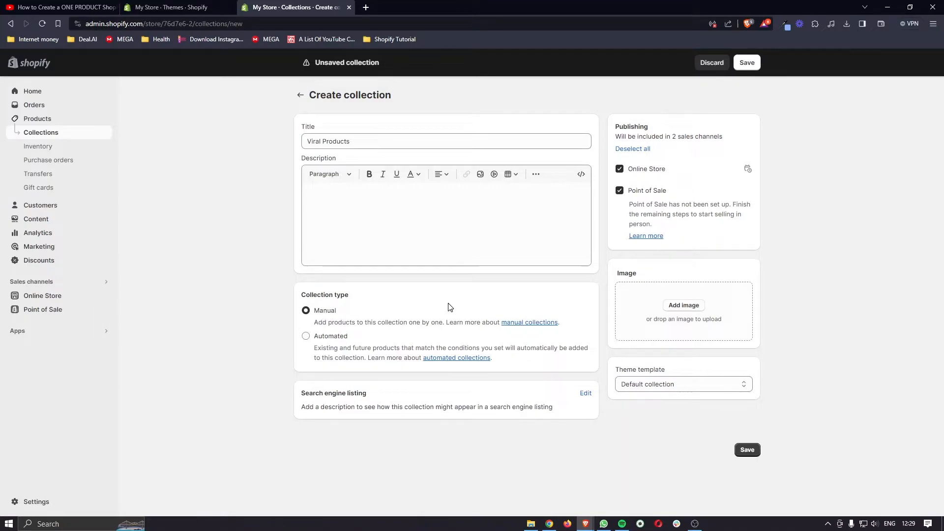
left_click(748, 450)
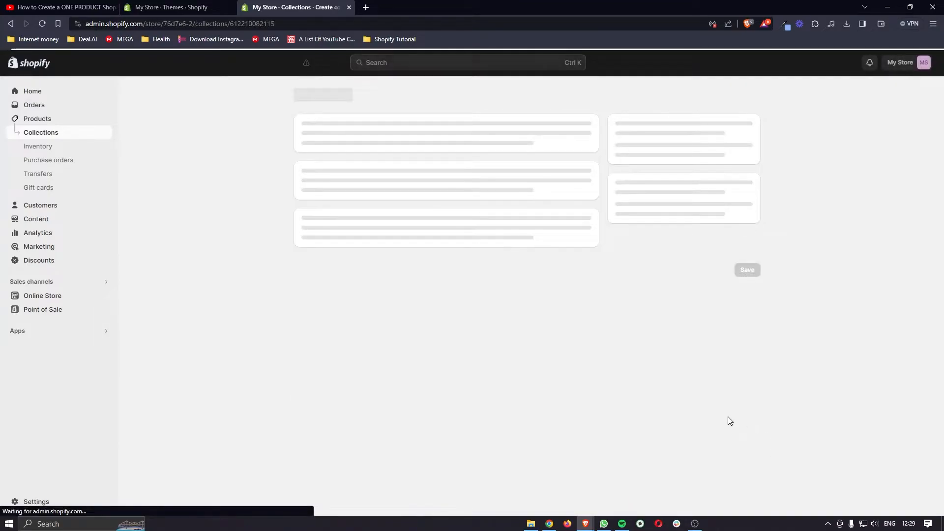
Add the Cherry Pitter, Countdown Kitchen Timer, Phone Camera and Rainbow Charger products to the Viral Products collection.
left_click(45, 120)
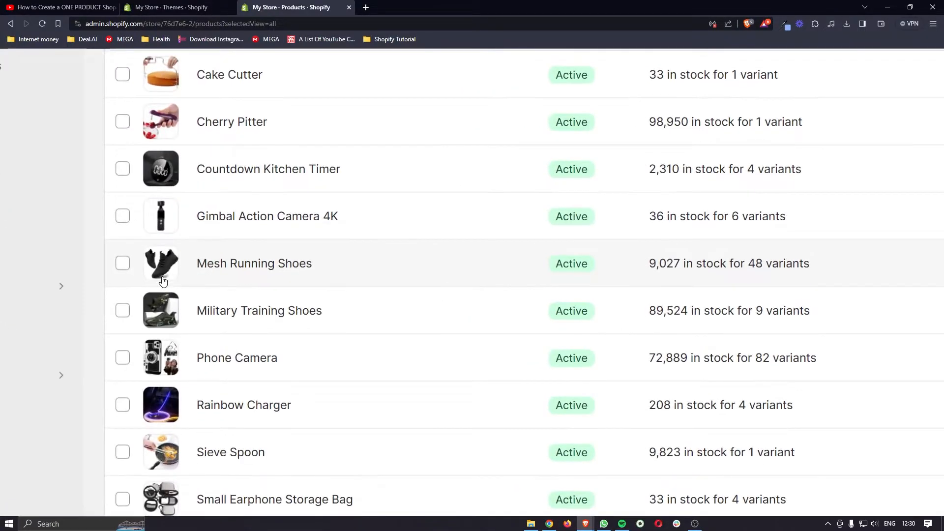
left_click(124, 123)
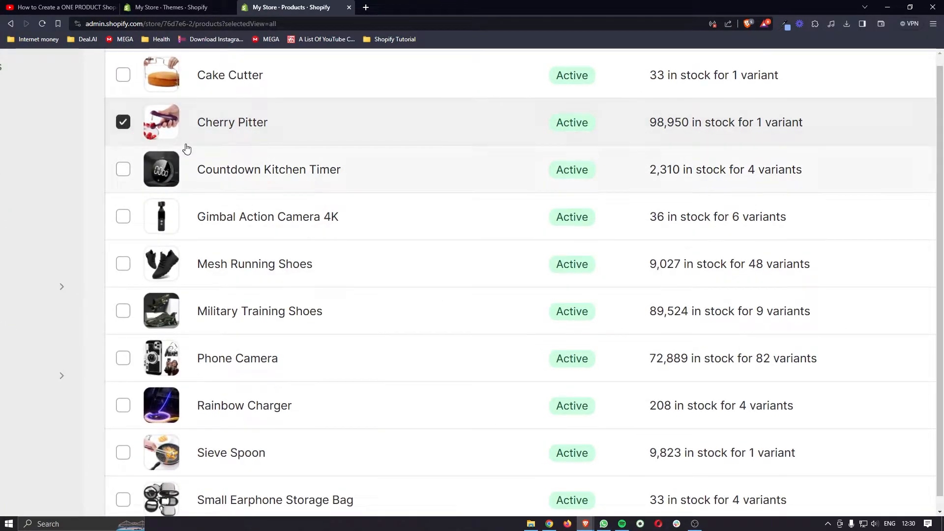
left_click(124, 173)
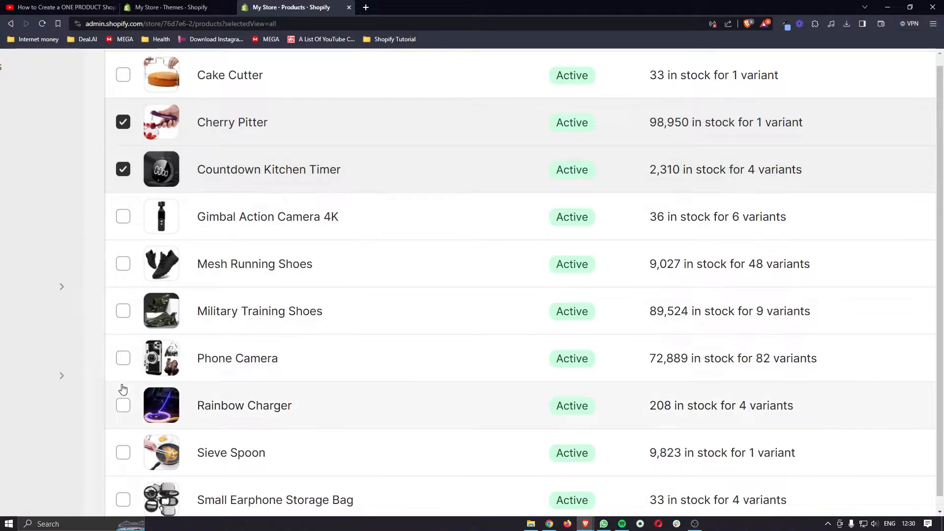
left_click(123, 407)
left_click(123, 359)
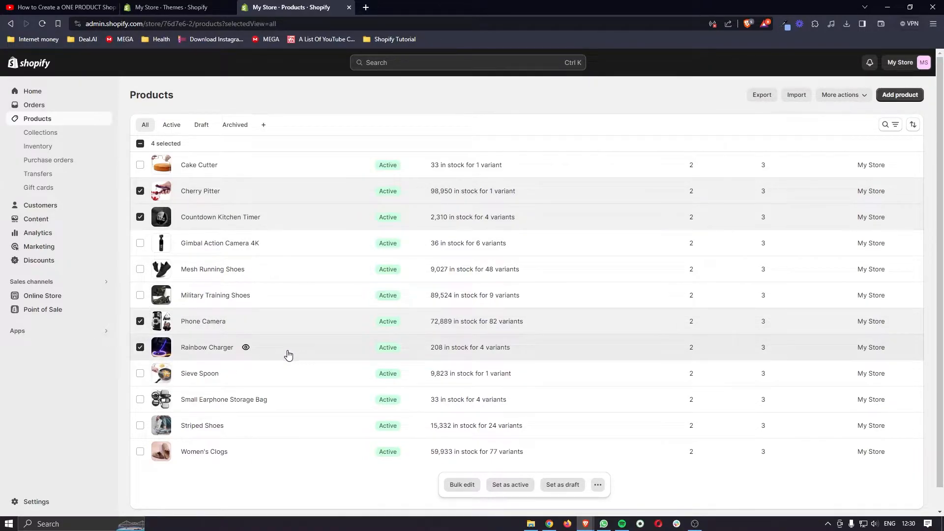
left_click(598, 485)
left_click(567, 447)
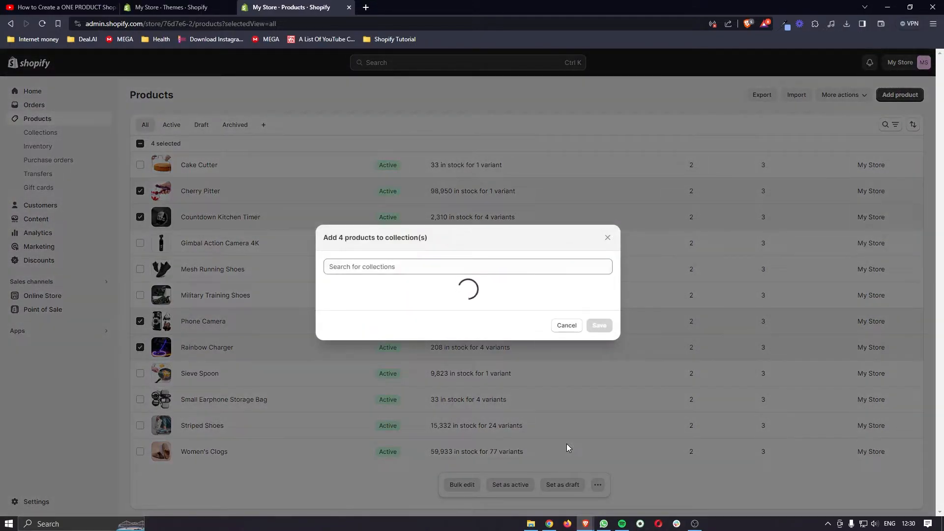
left_click(355, 314)
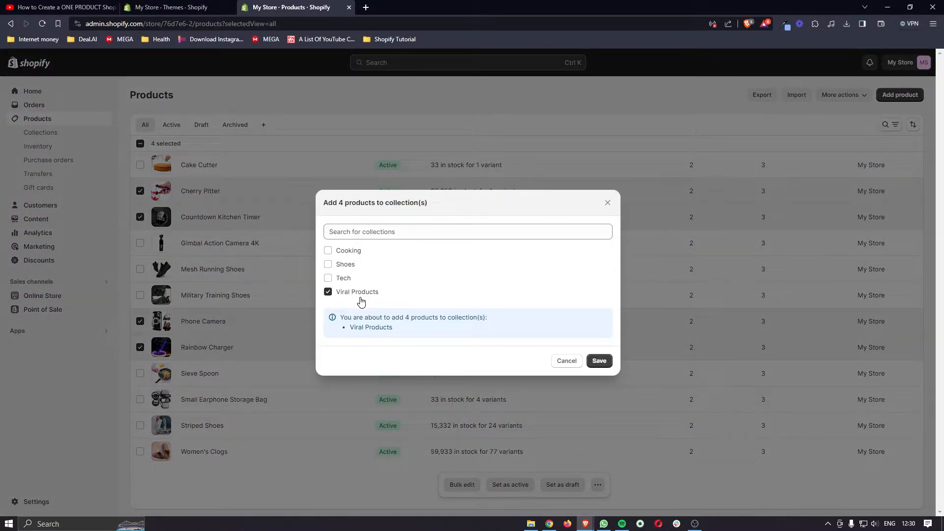
left_click(599, 361)
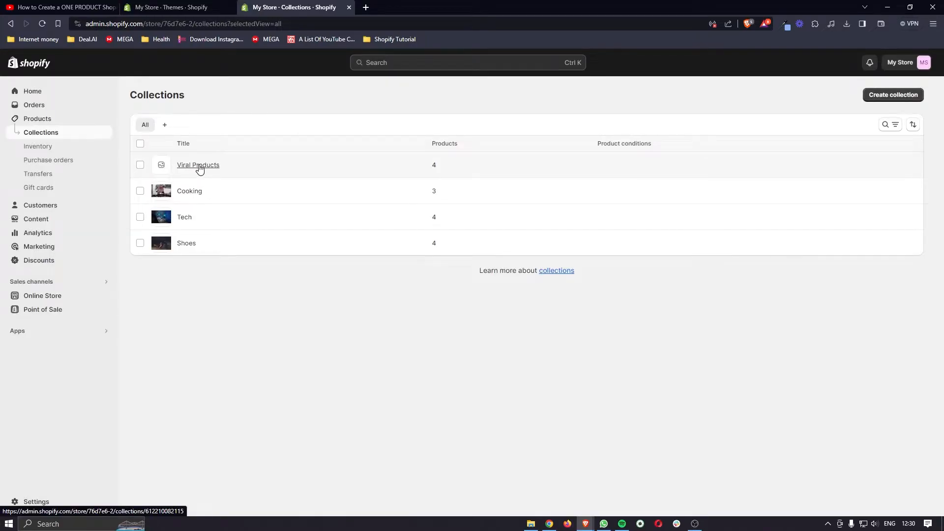
Find a TikTok logo on a black background through a "tiktok" image search, set it as the Viral Products collection's image, and save.
left_click(198, 166)
left_click(366, 7)
type("tiktok")
key("Return")
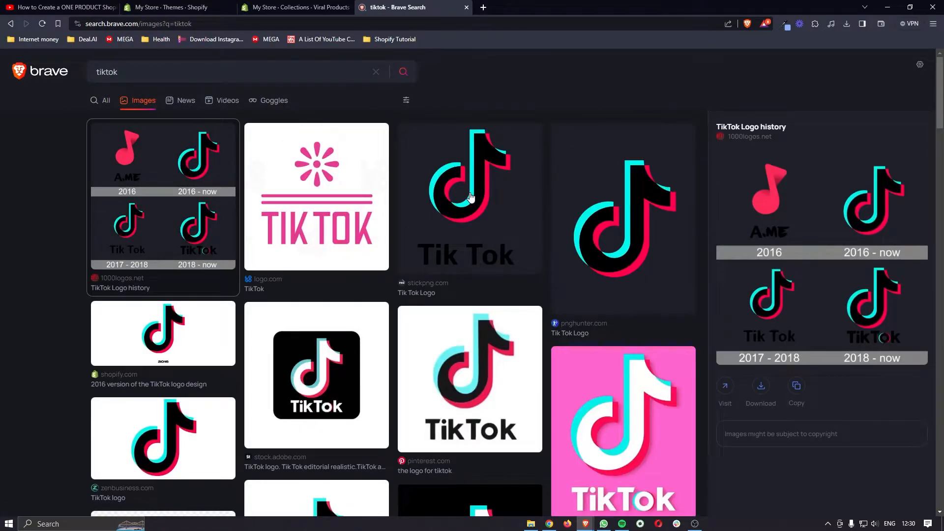
scroll(471, 197, "down", 3)
left_click(467, 344)
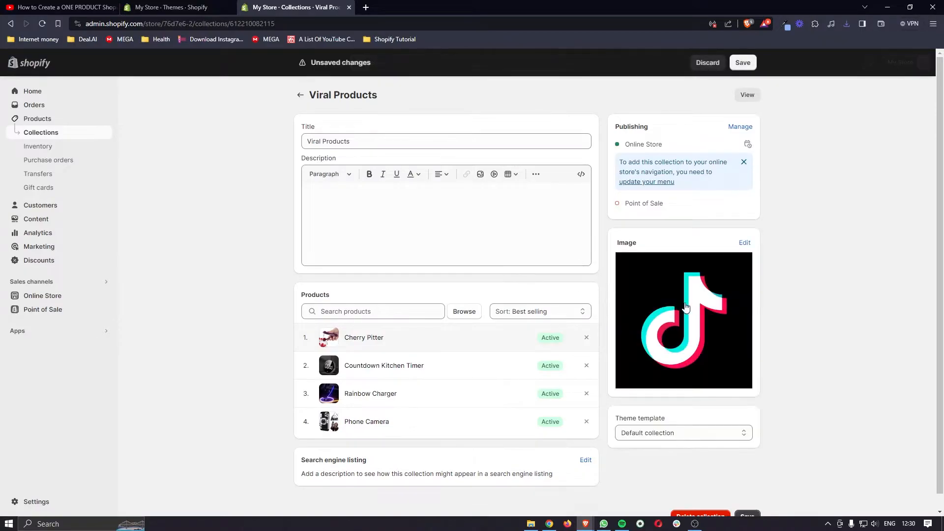
scroll(740, 511, "down", 1)
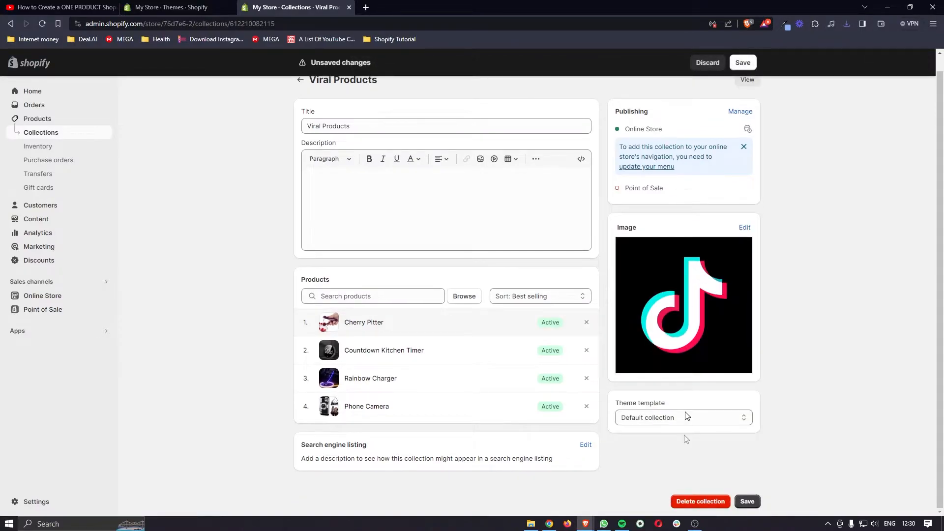
left_click(741, 508)
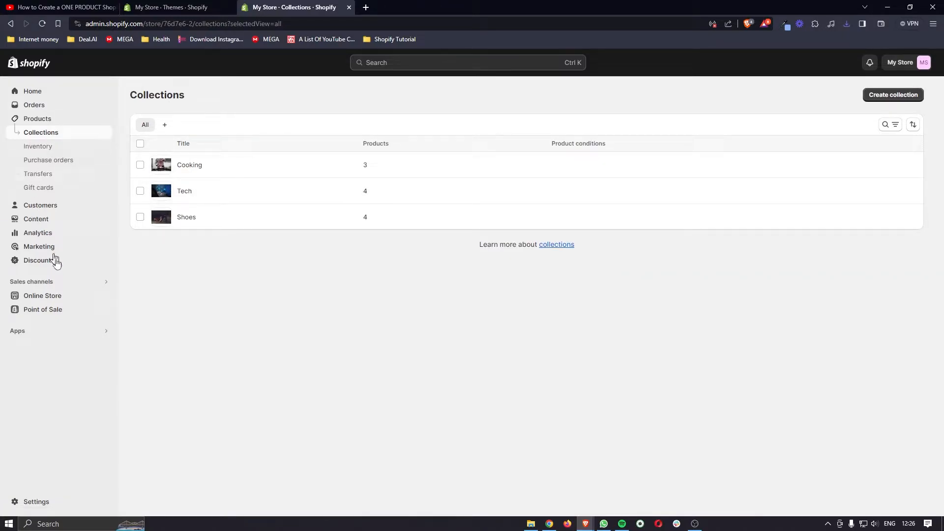
Open the online store's current Studio theme for customization.
left_click(54, 297)
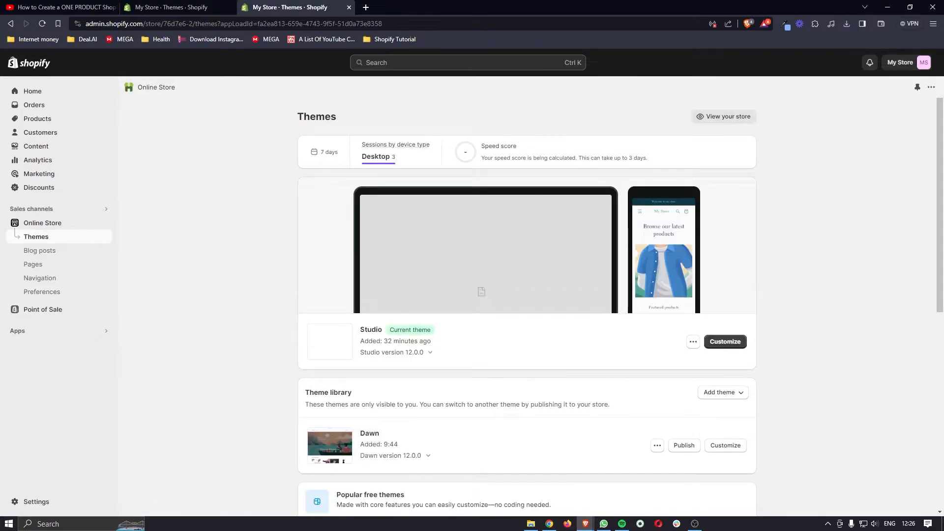
left_click_drag(360, 330, 383, 331)
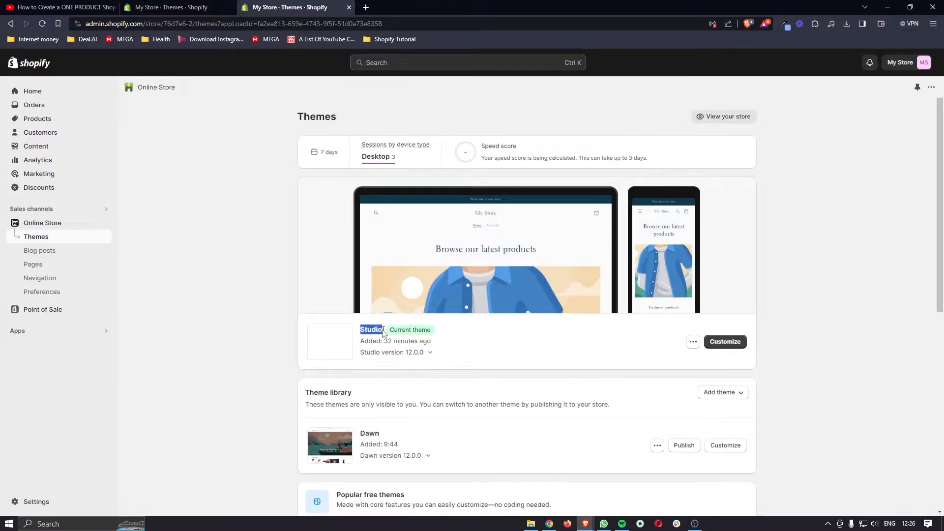
left_click(461, 336)
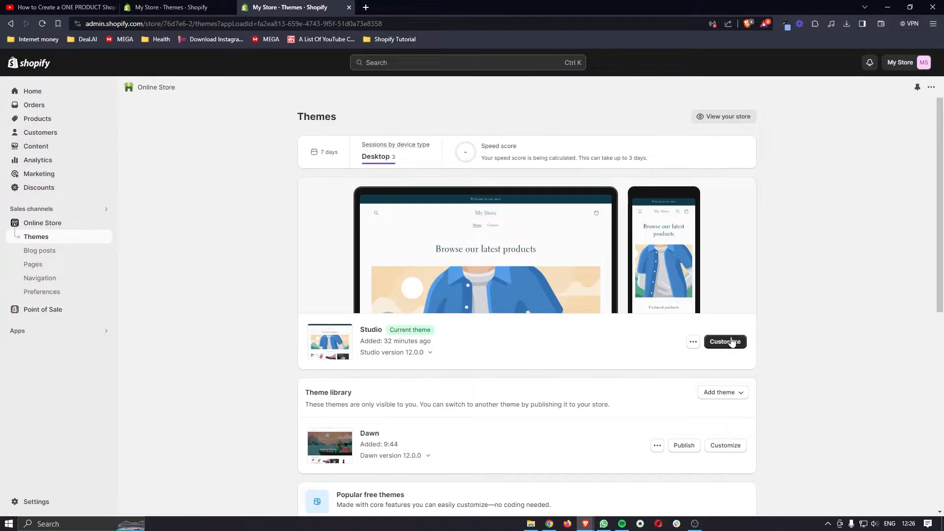
left_click(736, 347)
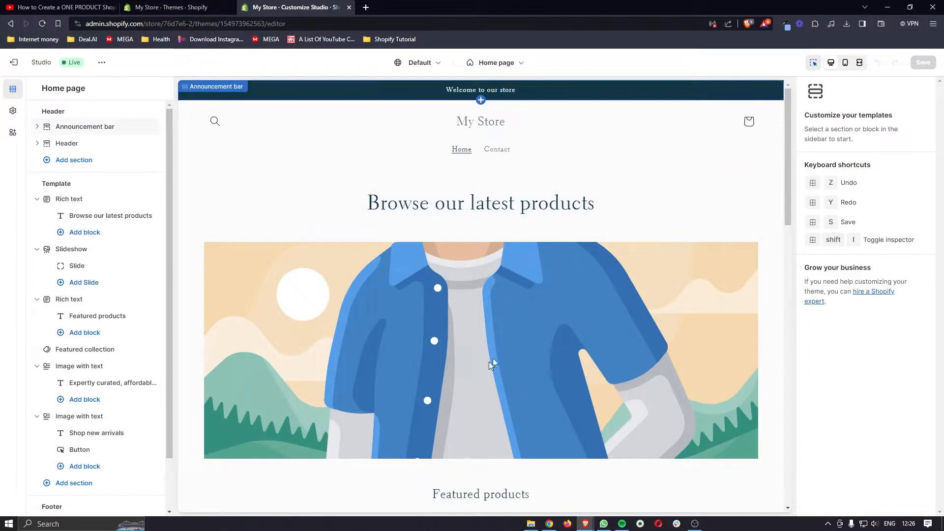
Examine the home page preview and the Header, Template and Footer groups in its section list.
scroll(492, 364, "down", 3)
scroll(494, 360, "up", 3)
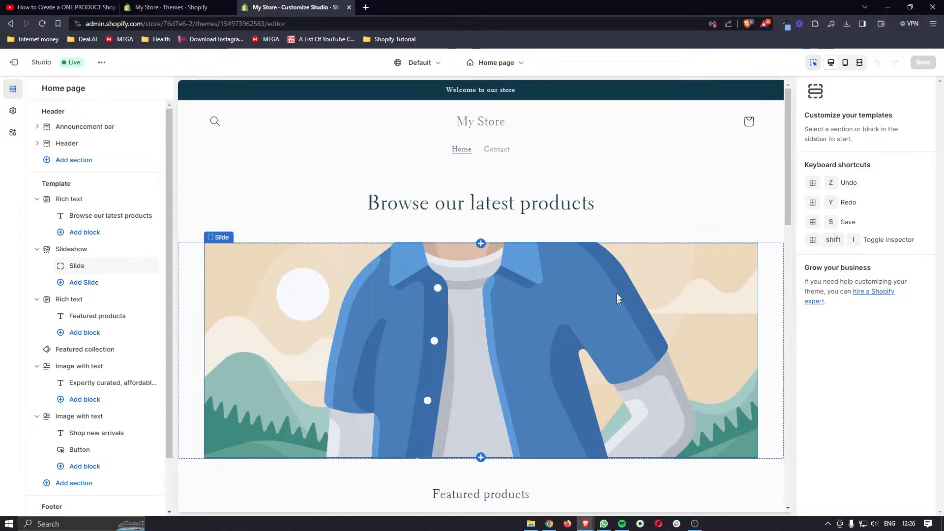
double_click(49, 112)
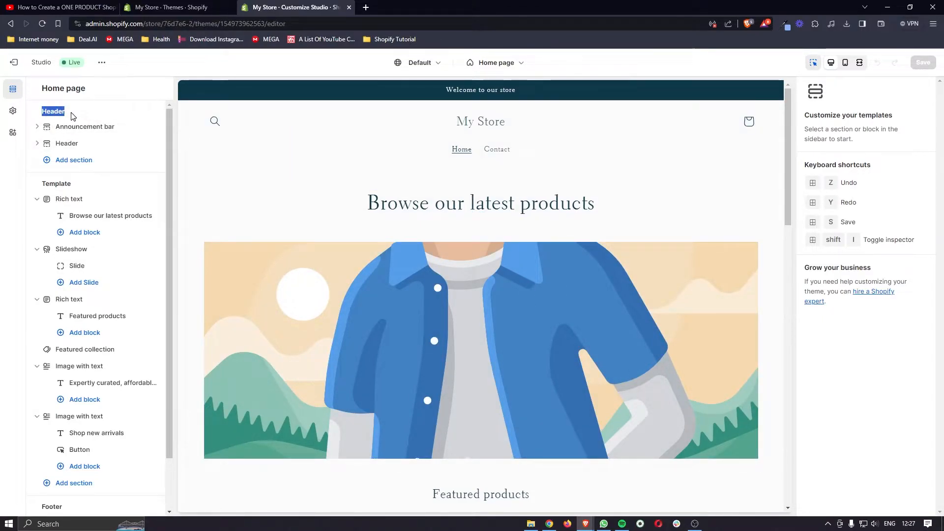
double_click(49, 184)
left_click(87, 185)
scroll(87, 185, "down", 2)
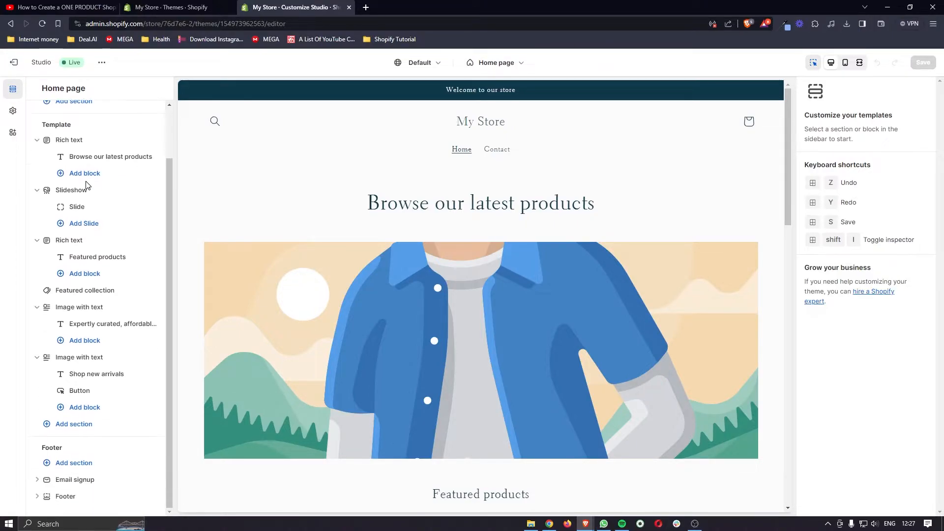
double_click(47, 449)
left_click(84, 447)
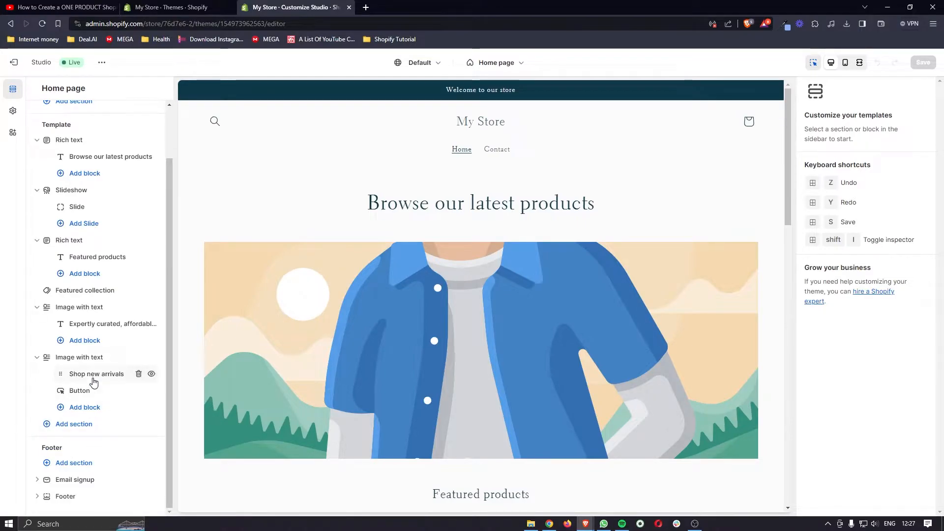
scroll(93, 381, "up", 1)
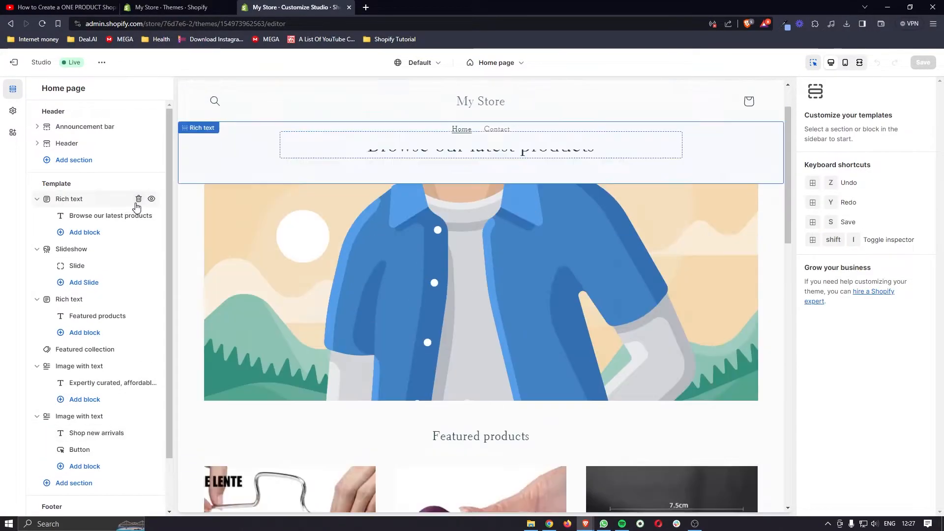
Delete the template's Rich text, Slideshow, Featured collection and first Image with text sections, and hide the Image with text section containing "Shop new arrivals".
left_click(138, 200)
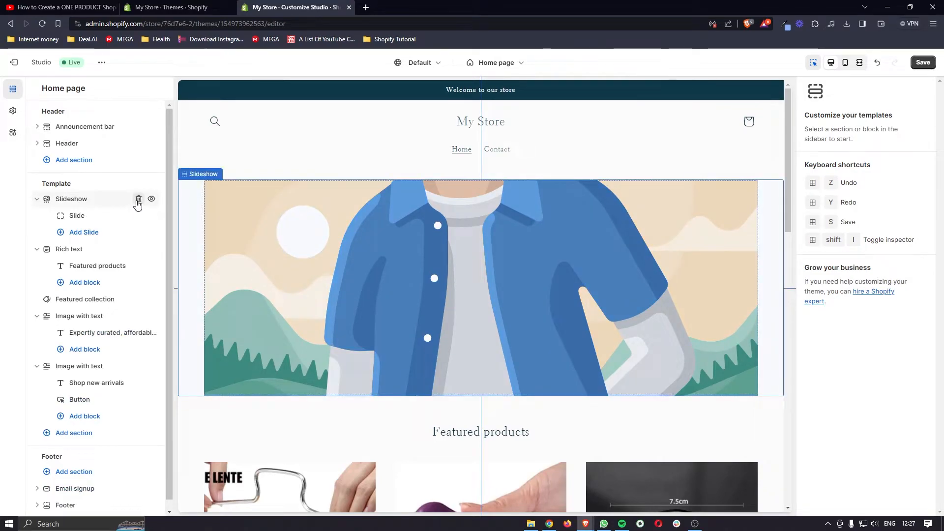
left_click(138, 199)
left_click(139, 199)
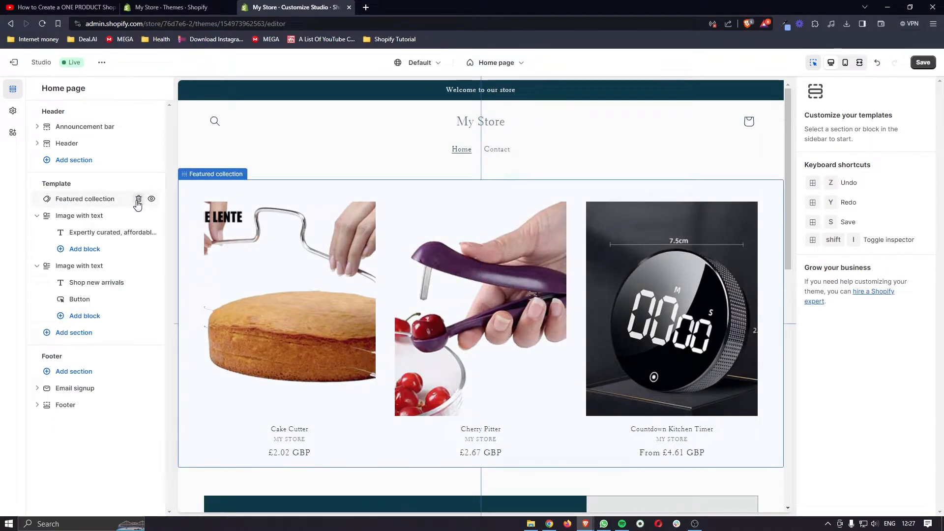
left_click(138, 199)
left_click(139, 199)
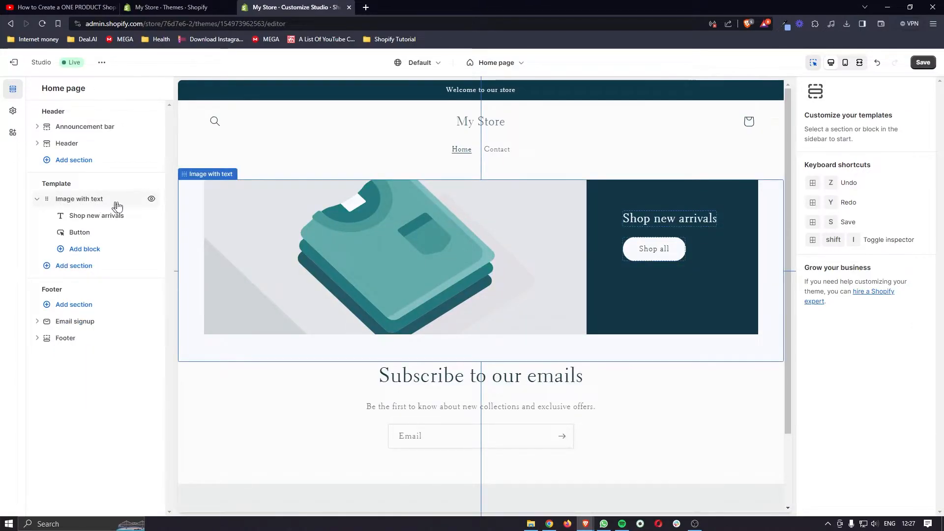
left_click(152, 199)
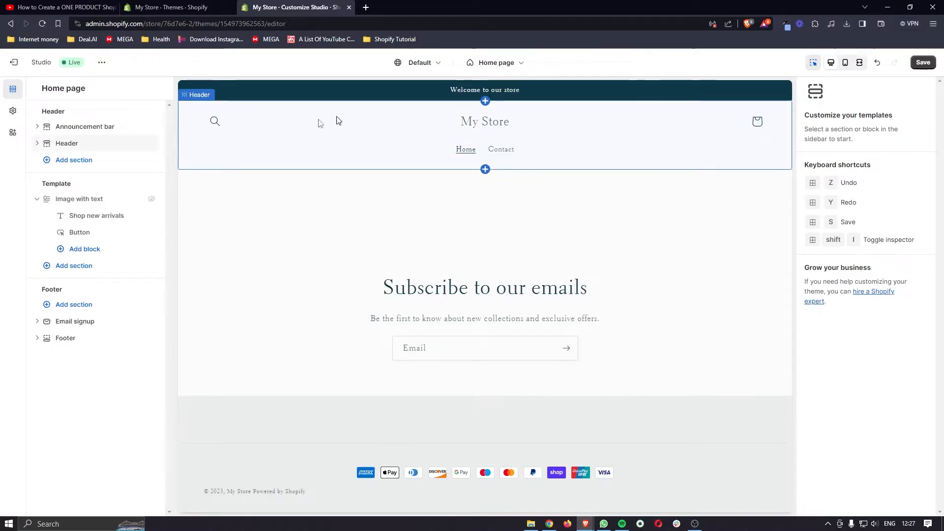
left_click_drag(39, 186, 84, 187)
left_click(90, 187)
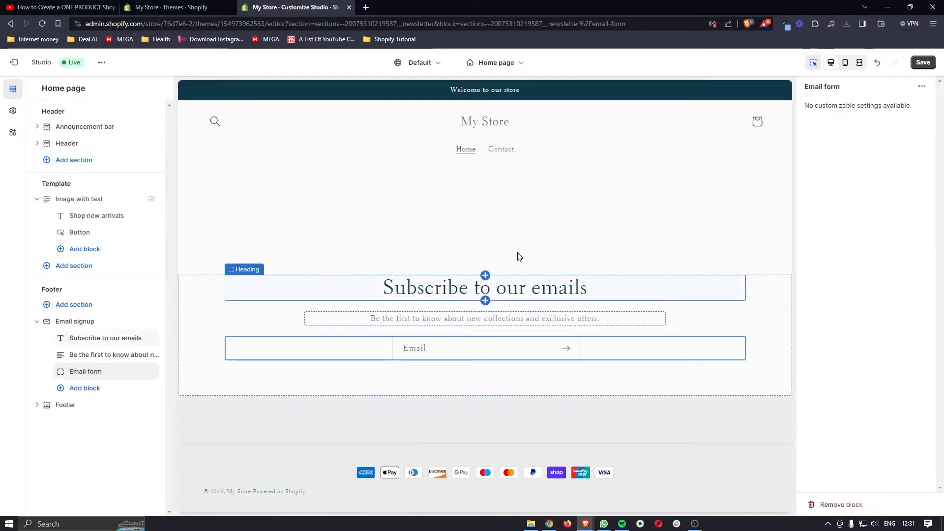
left_click_drag(36, 186, 61, 184)
left_click(89, 187)
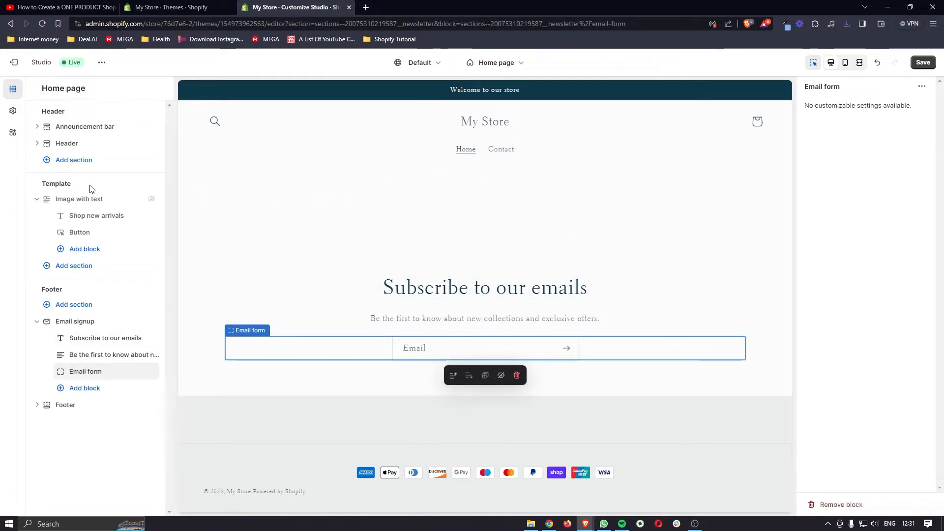
Add a Featured collection section to the home page template and assign the Viral Products collection to it.
left_click(82, 271)
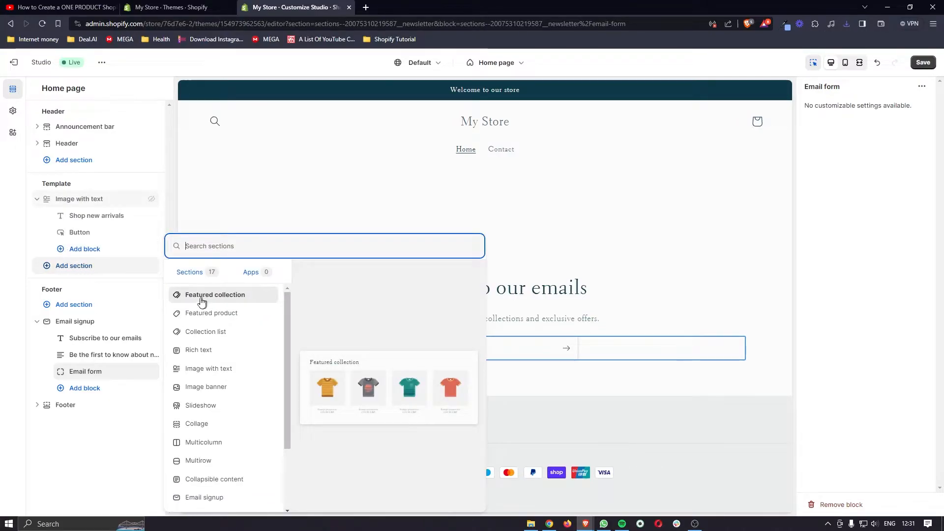
left_click(233, 300)
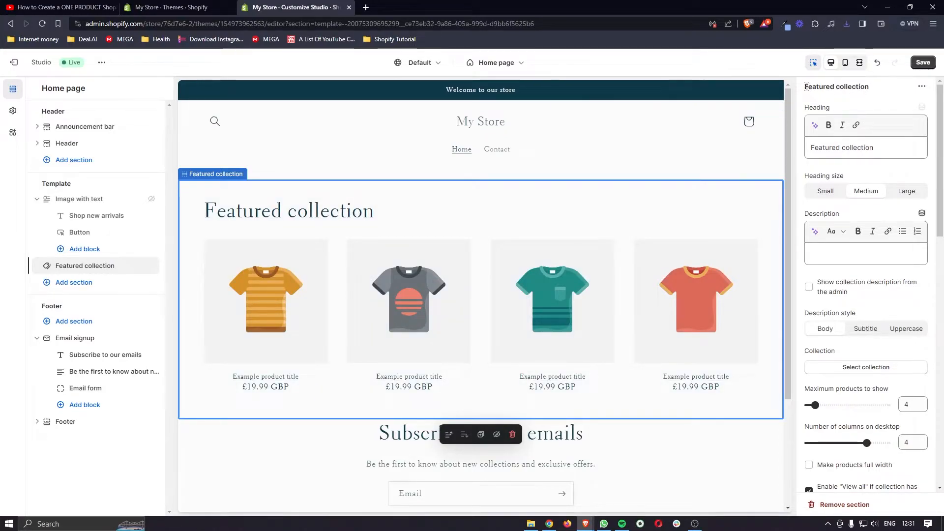
left_click_drag(805, 87, 861, 87)
left_click(881, 94)
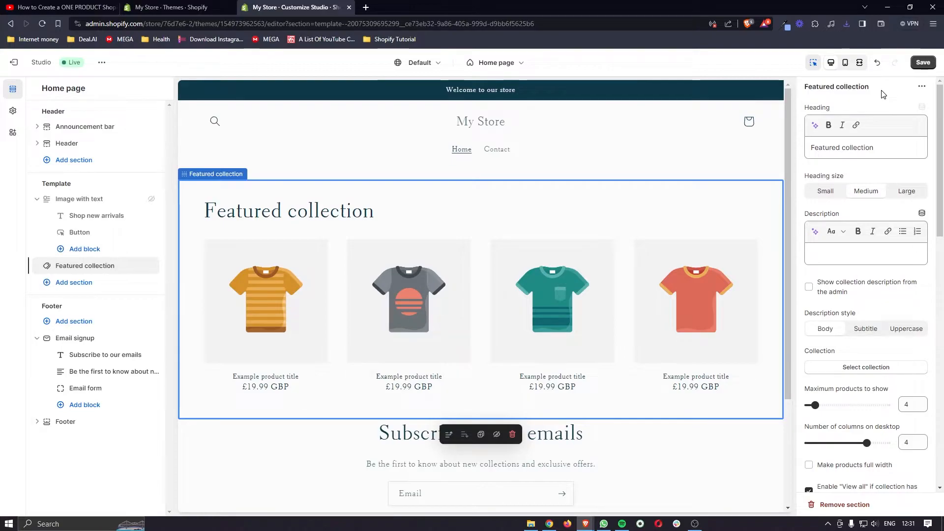
scroll(878, 107, "down", 4)
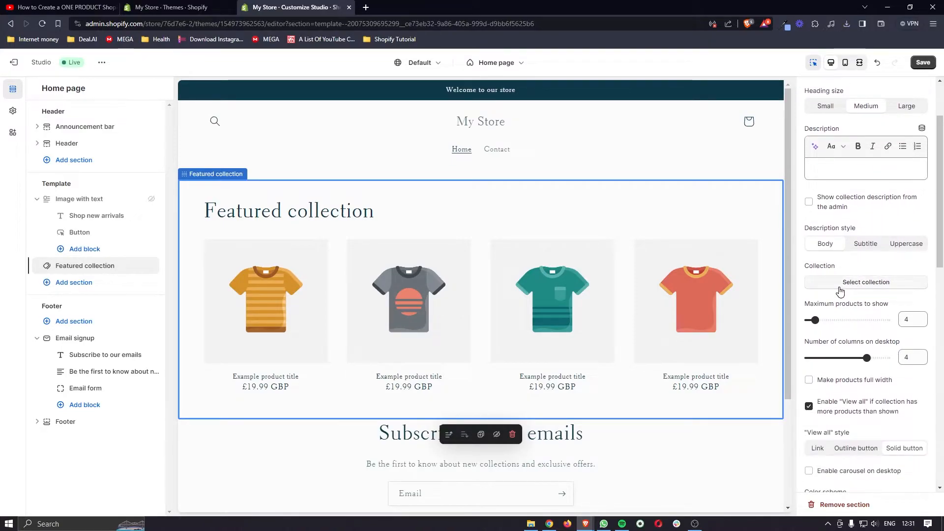
left_click(871, 286)
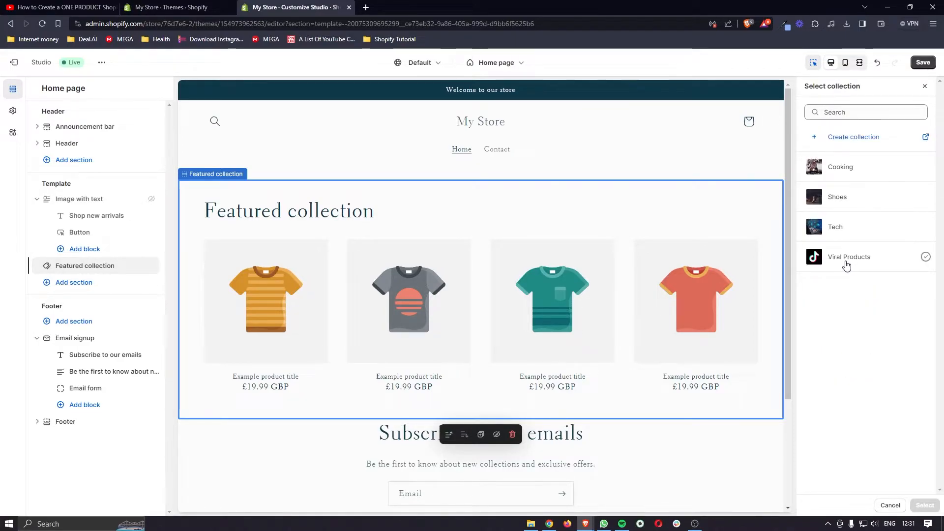
left_click(861, 261)
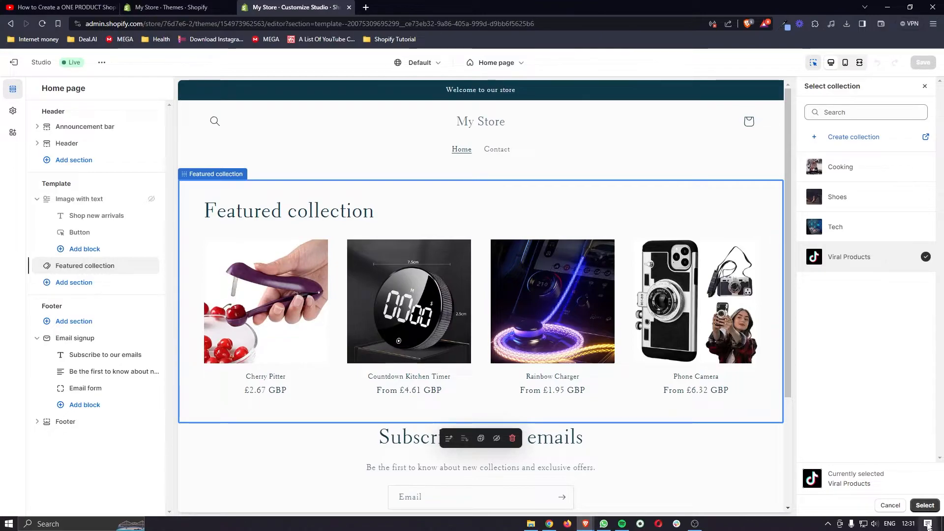
left_click(925, 505)
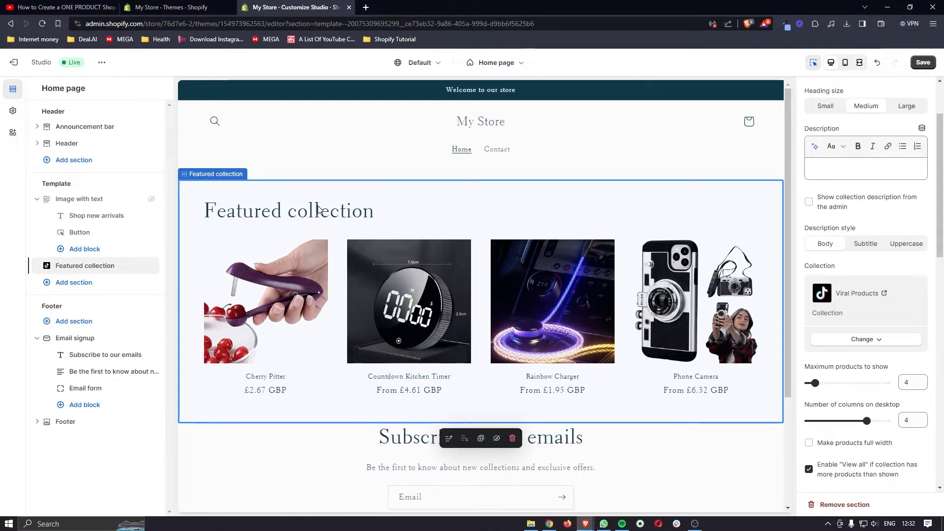
Set the featured collection section's heading to "Viral Products" and check it in the preview.
scroll(859, 199, "up", 2)
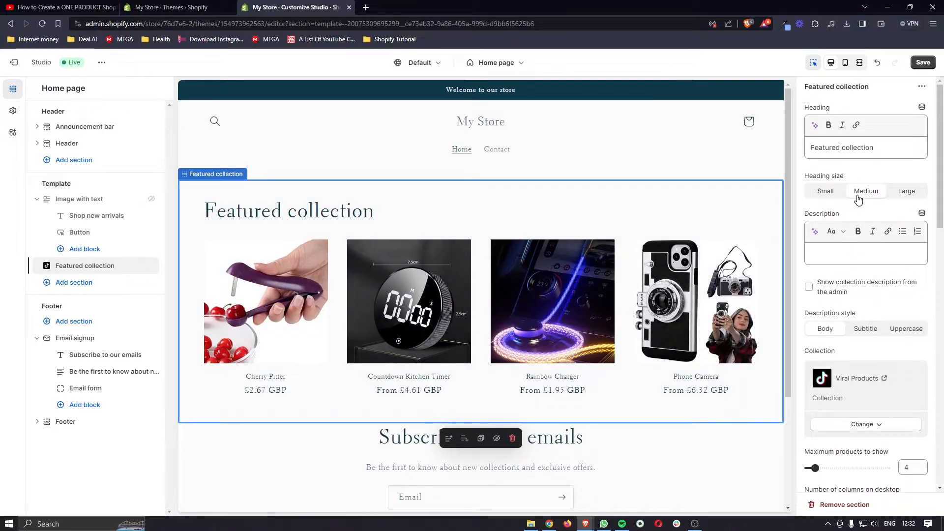
left_click_drag(880, 148, 789, 149)
key("Caps_Lock")
key("Caps_Lock")
type("Vir")
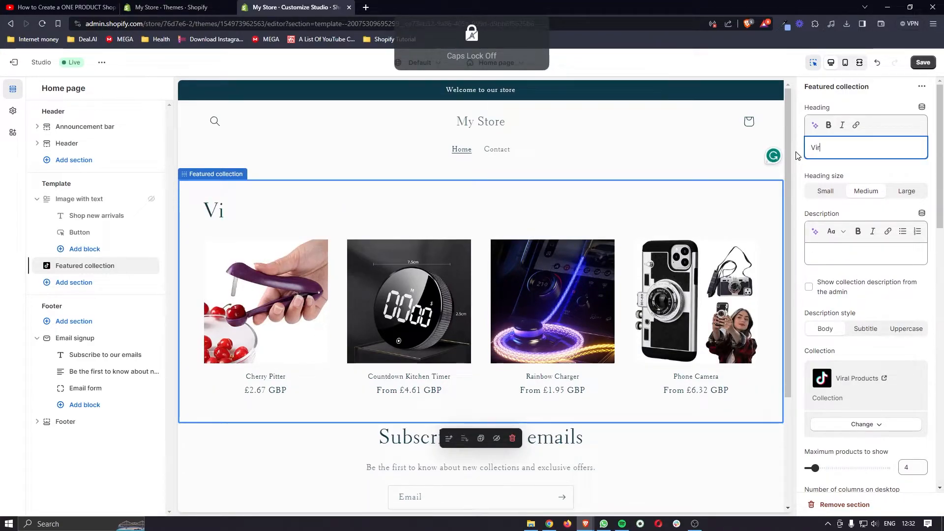
type("al Porducts")
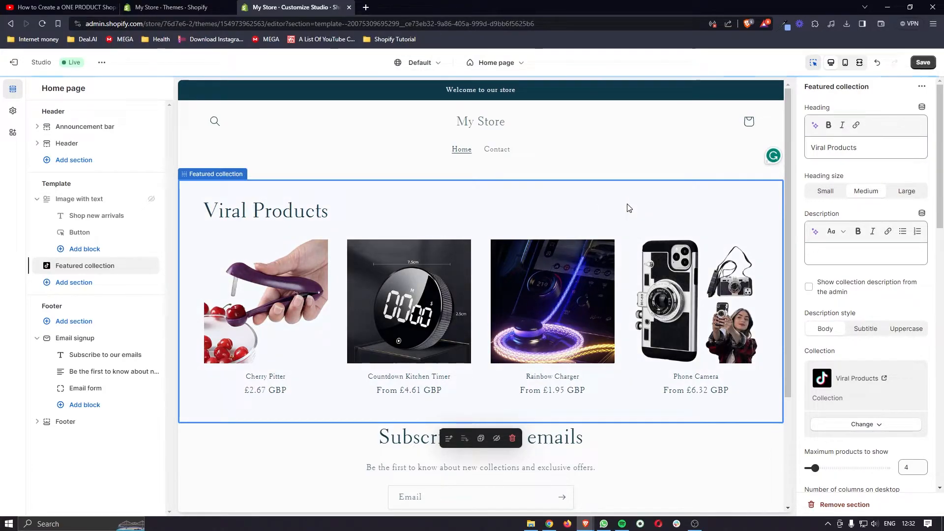
scroll(649, 214, "down", 1)
scroll(654, 217, "up", 1)
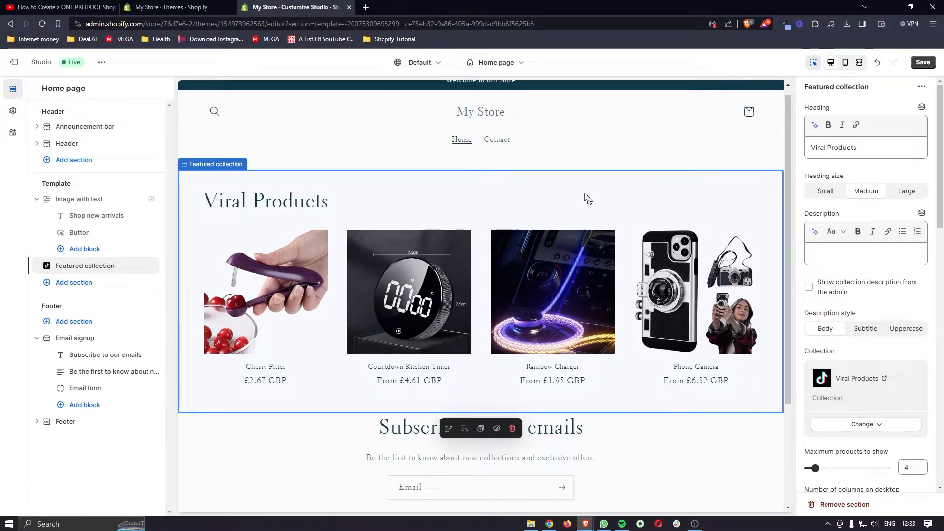
Add a second Featured collection section below Viral Products and assign the Tech collection to it.
left_click(78, 283)
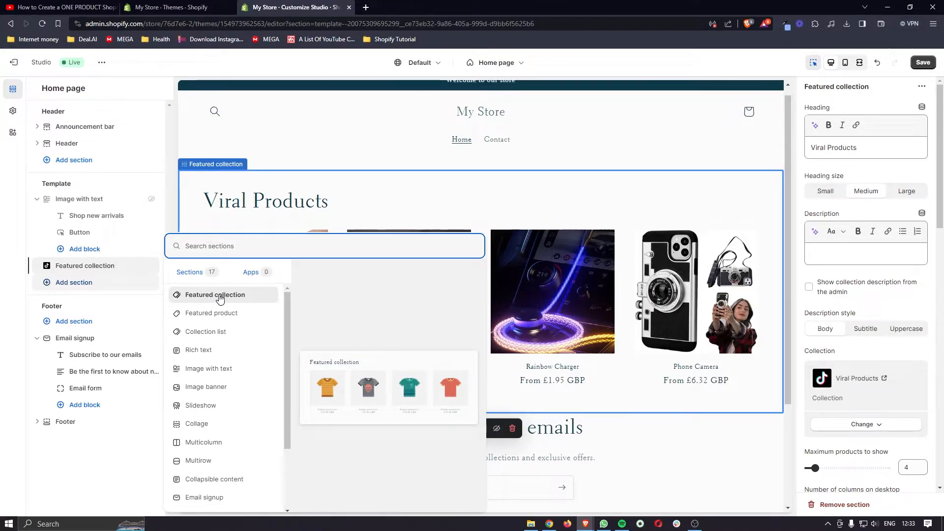
left_click(215, 295)
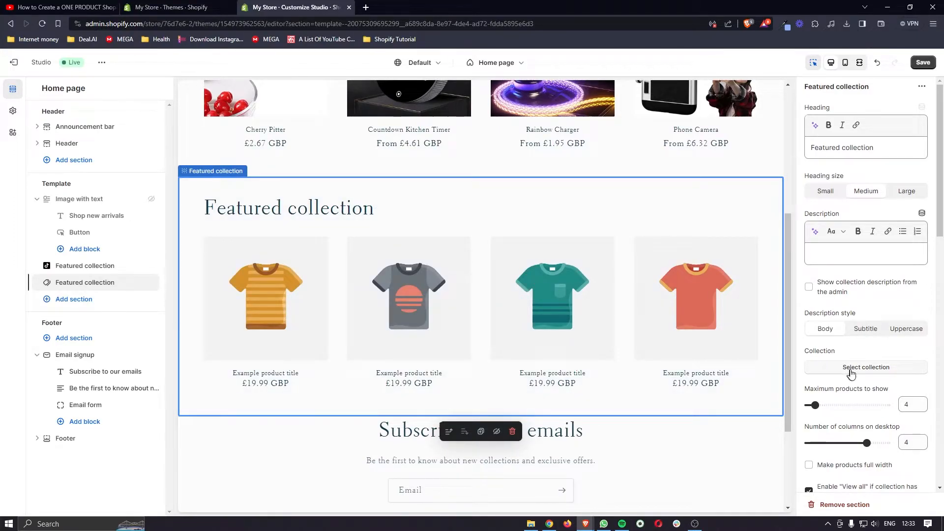
left_click(877, 369)
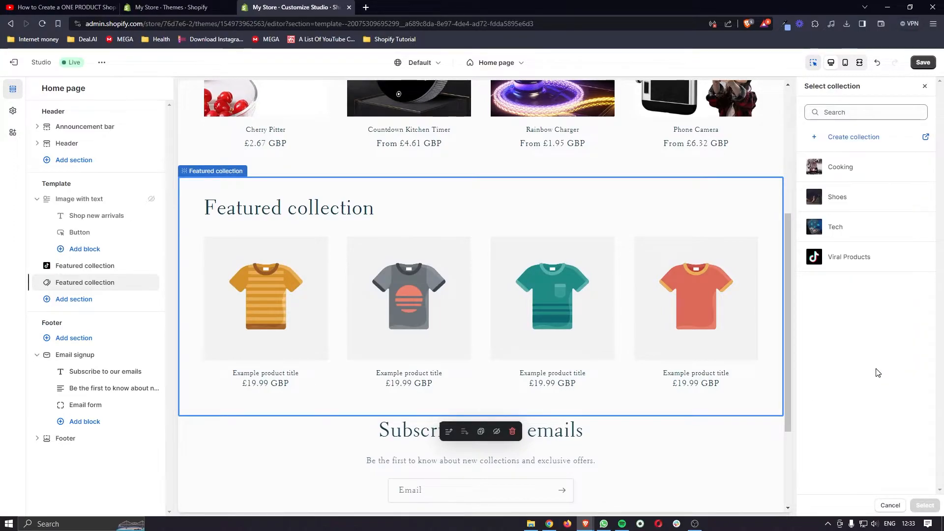
left_click(850, 237)
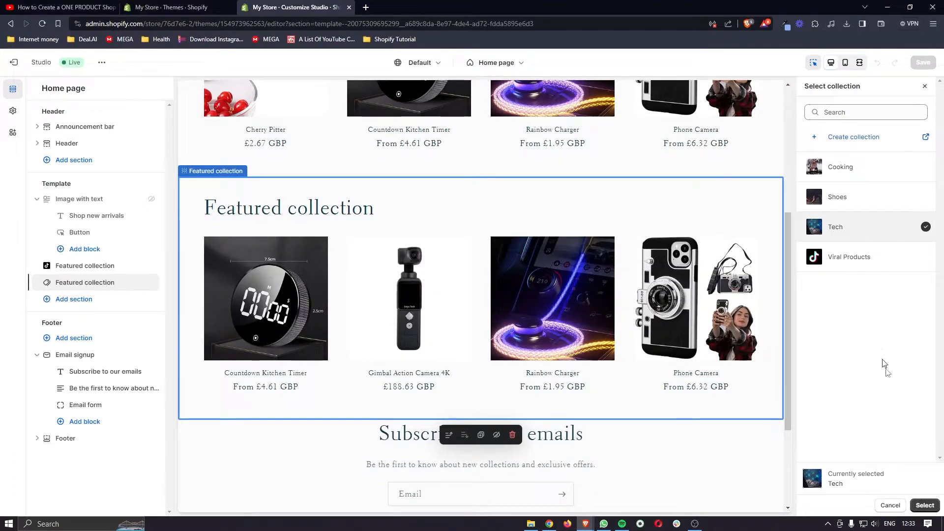
left_click(929, 505)
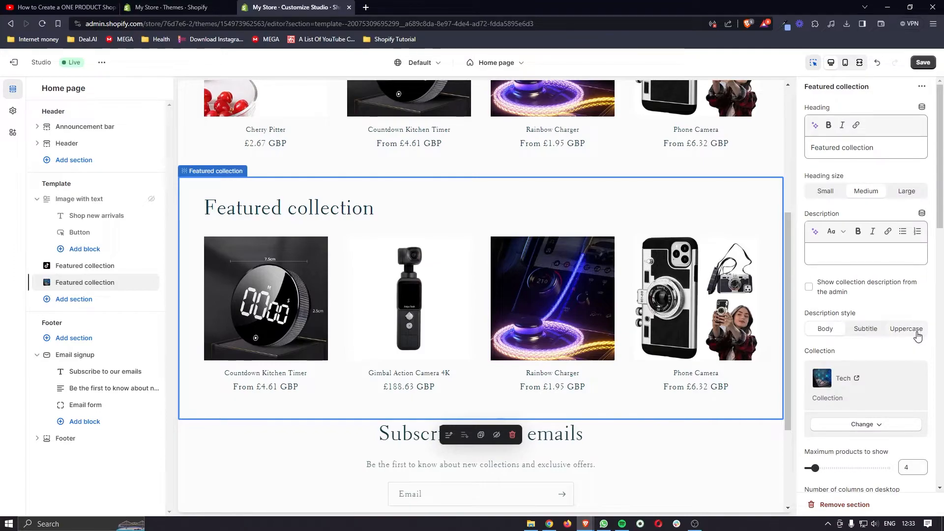
Set the heading of the Tech featured collection section to "Tech Collection".
left_click_drag(876, 148, 805, 149)
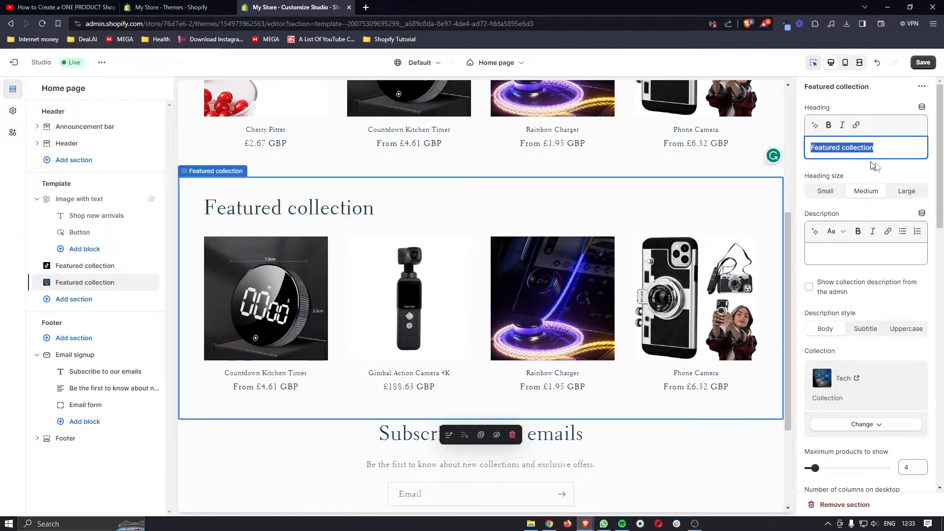
key("Caps_Lock")
type("Tech Collection")
left_click(890, 171)
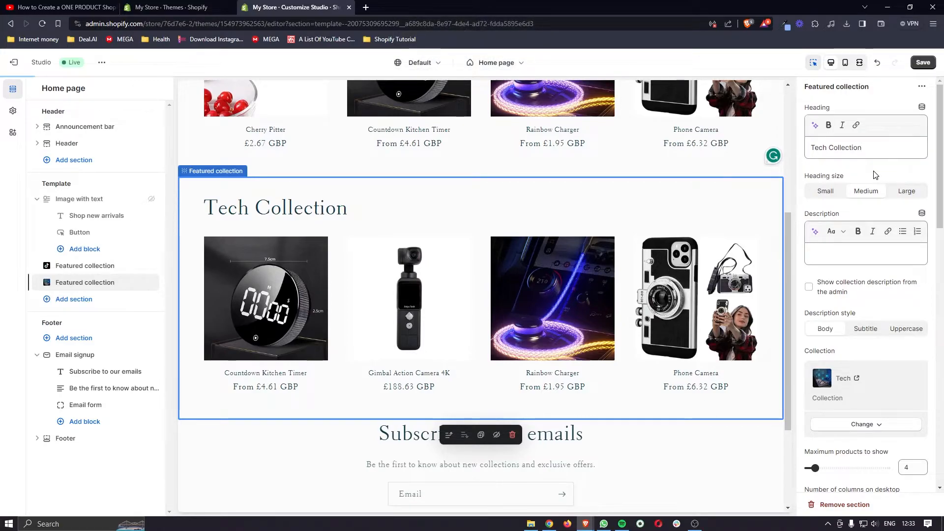
Add a Multicolumn section below Tech Collection and give its first column the heading "Free Shipping" and a description of the free worldwide shipping policy.
left_click(62, 301)
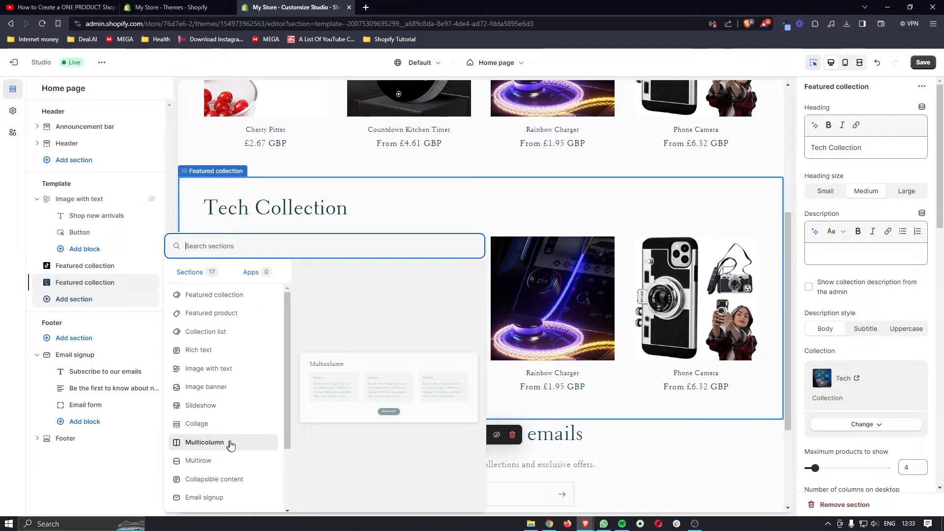
left_click(219, 444)
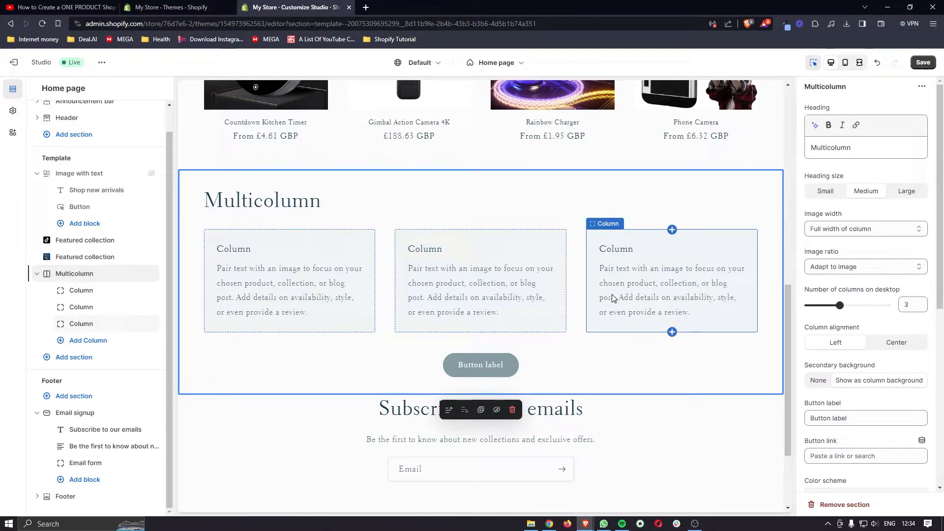
left_click(319, 276)
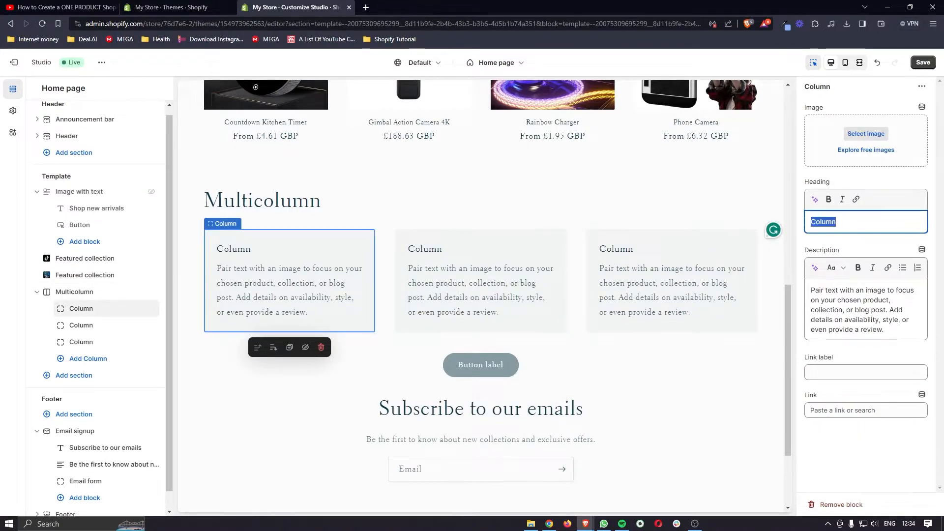
key("Caps_Lock")
type("Free Shipping")
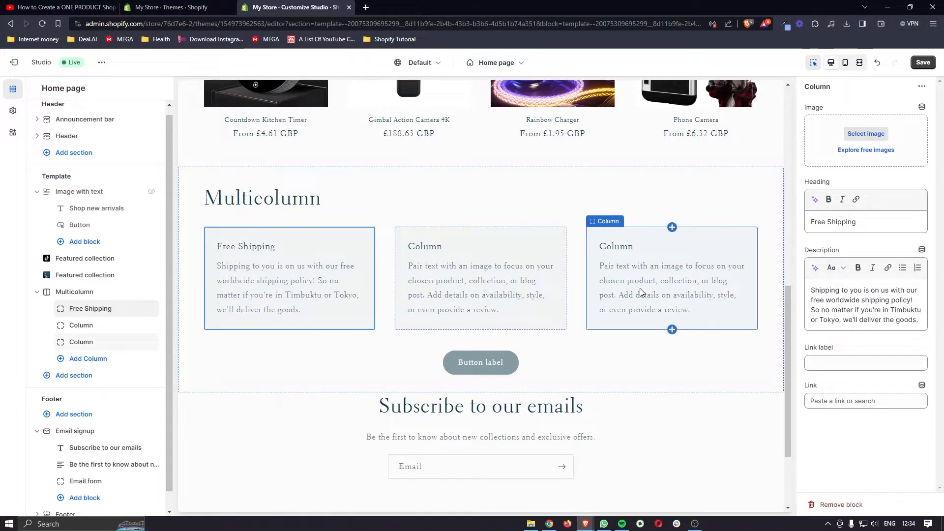
left_click(279, 275)
left_click_drag(303, 311, 222, 269)
left_click(911, 310)
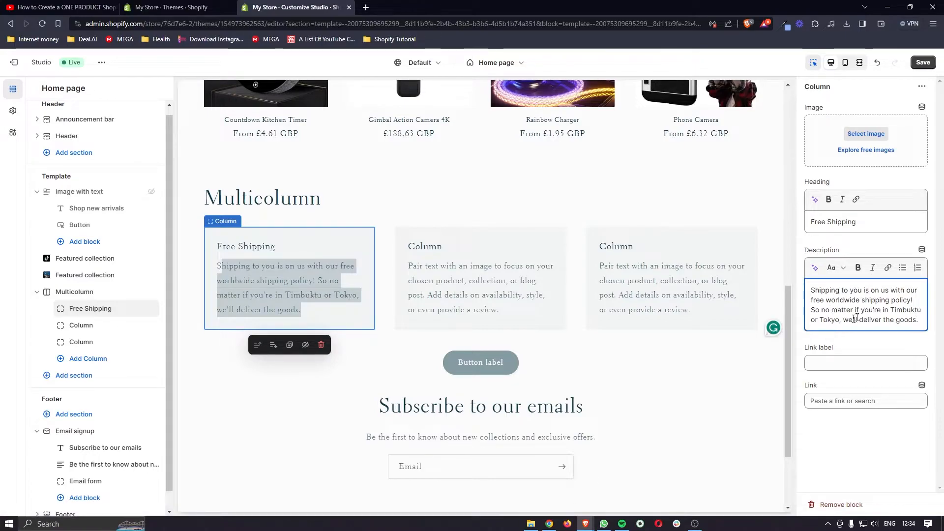
left_click(327, 316)
left_click_drag(210, 266, 329, 321)
left_click(329, 322)
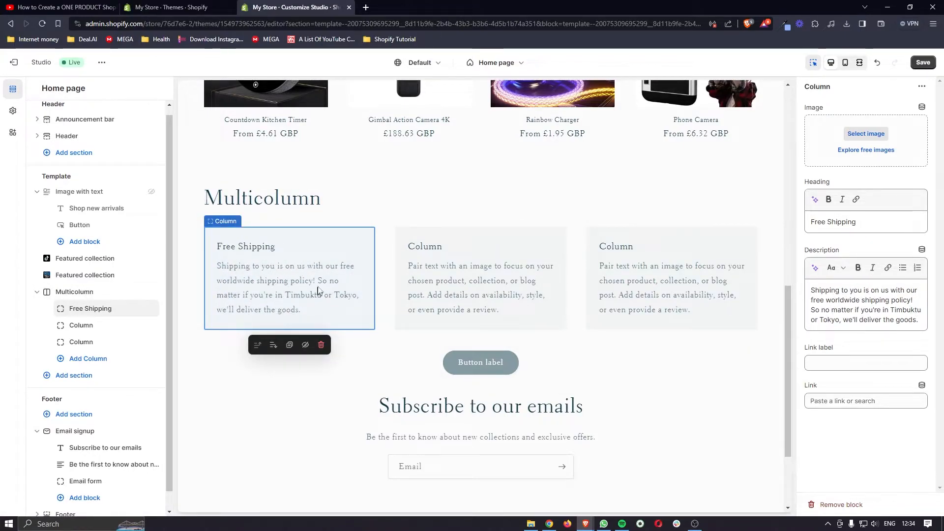
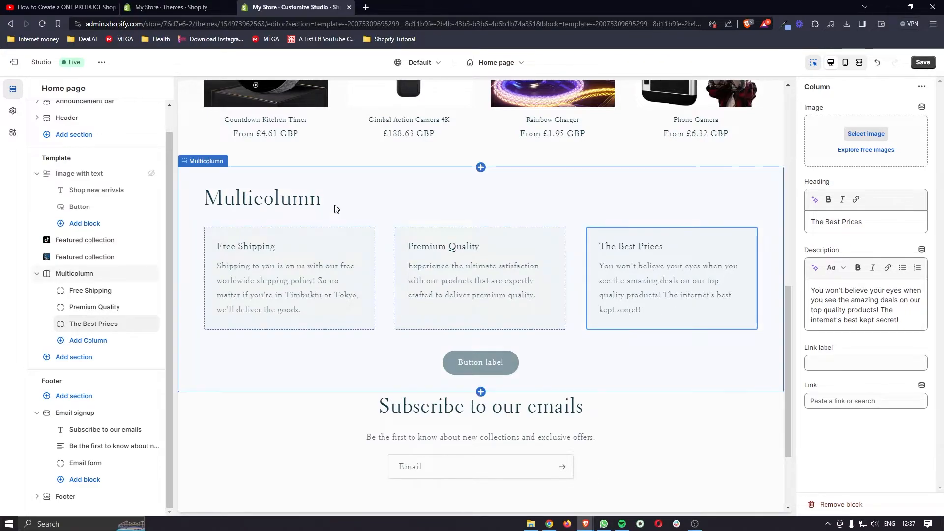
Set the Multicolumn section's heading to "The G-Force North Promise".
left_click(246, 205)
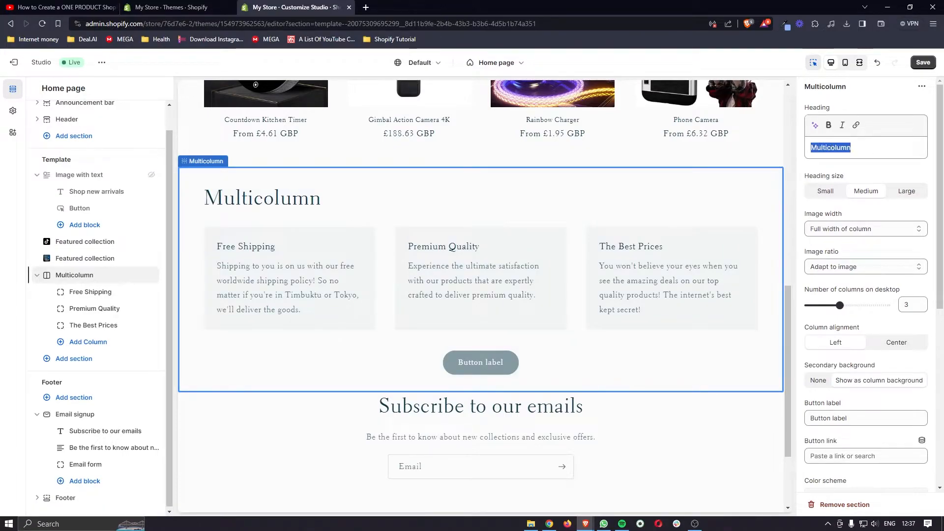
key("Caps_Lock")
type("YOUR BRAND NAME")
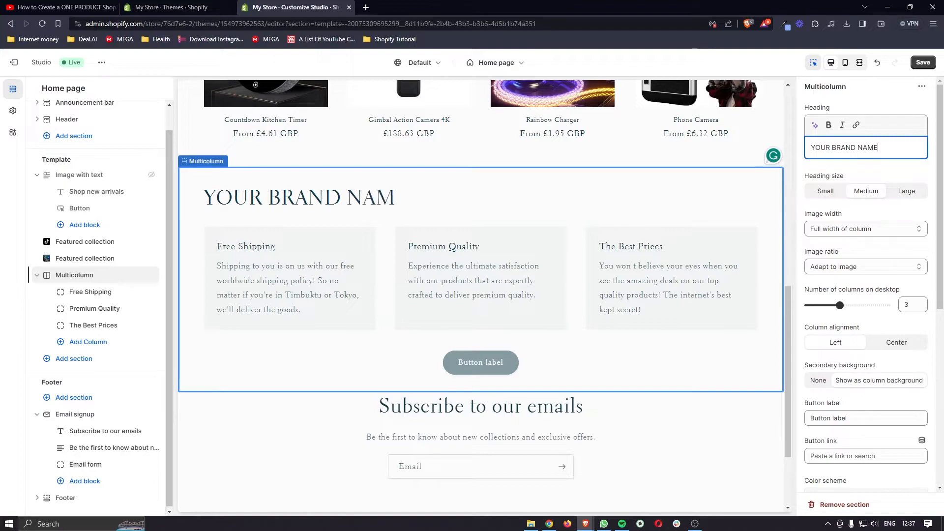
key("BackSpace")
key("BackSpace")
key("BackSpace")
key("BackSpace")
key("BackSpace")
key("BackSpace")
key("BackSpace")
key("BackSpace")
key("BackSpace")
key("BackSpace")
key("BackSpace")
key("BackSpace")
key("BackSpace")
key("BackSpace")
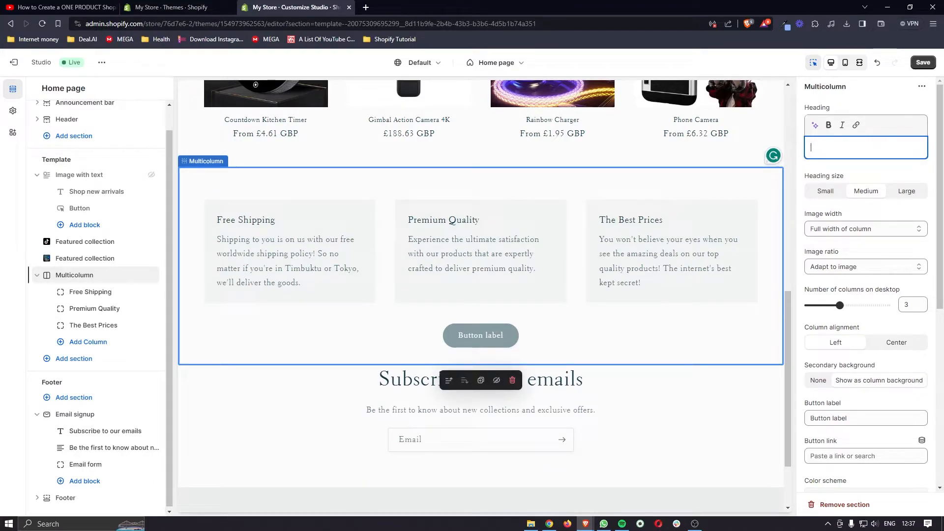
key("Caps_Lock")
type("G")
key("Caps_Lock")
type("-Force")
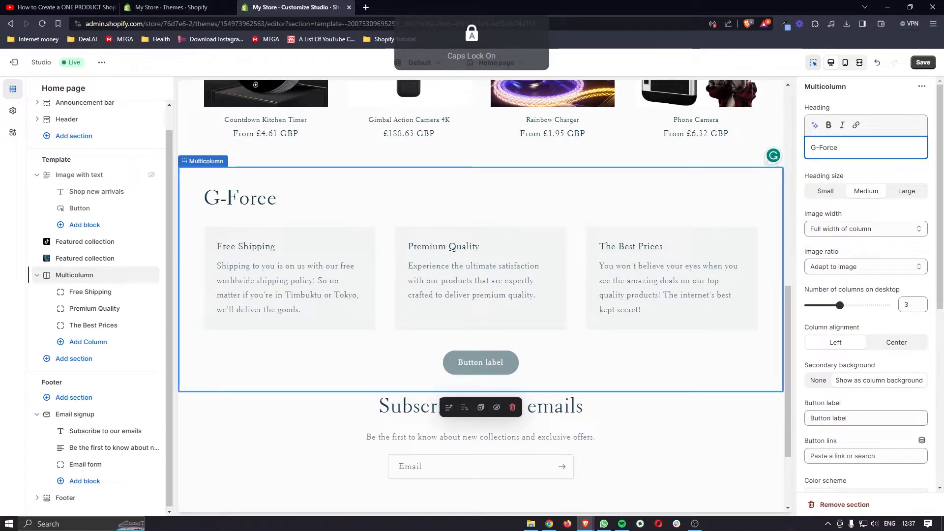
type(" North")
key("Home")
key("Caps_Lock")
type("T")
key("Caps_Lock")
type("he")
key("End")
type("Promose")
key("BackSpace")
key("BackSpace")
key("BackSpace")
type("ise")
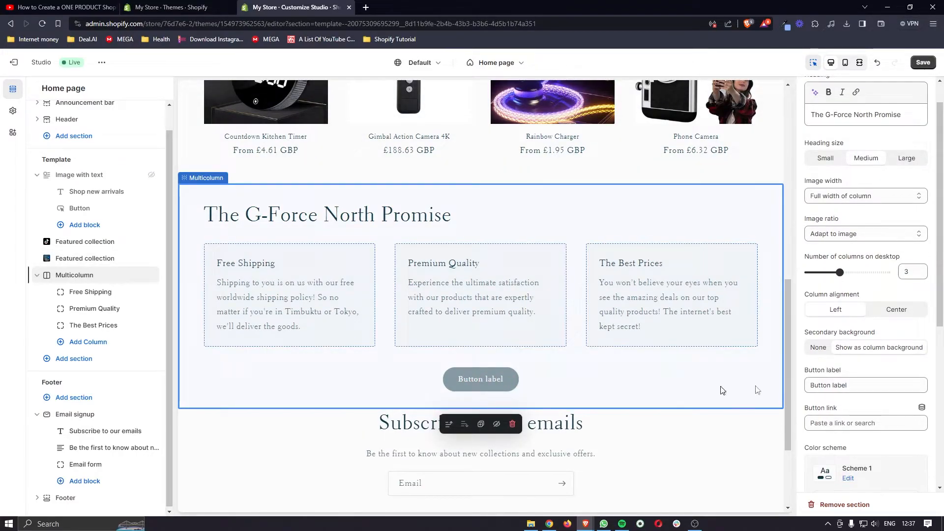
Clear the Multicolumn section's button label so it has no button, and check the home page in the preview.
scroll(885, 305, "down", 1)
scroll(884, 315, "down", 1)
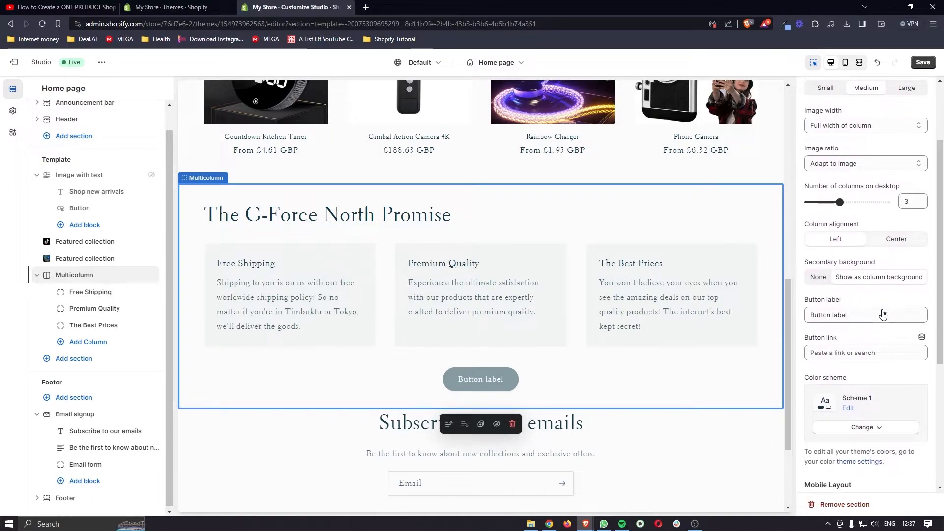
triple_click(813, 301)
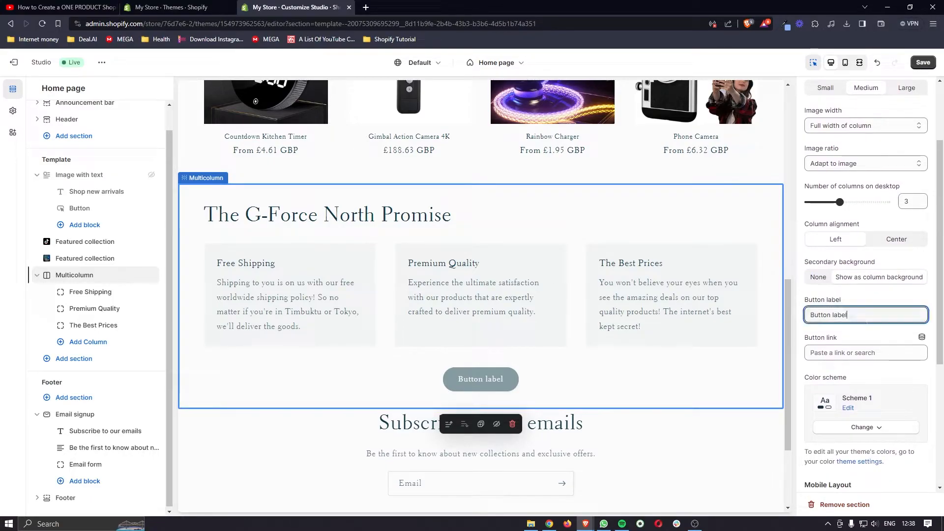
key("BackSpace")
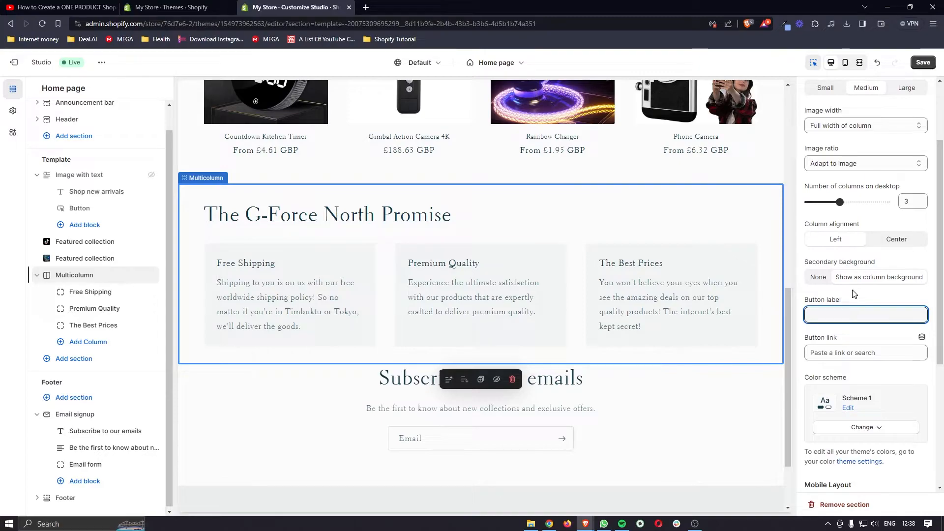
scroll(471, 237, "up", 8)
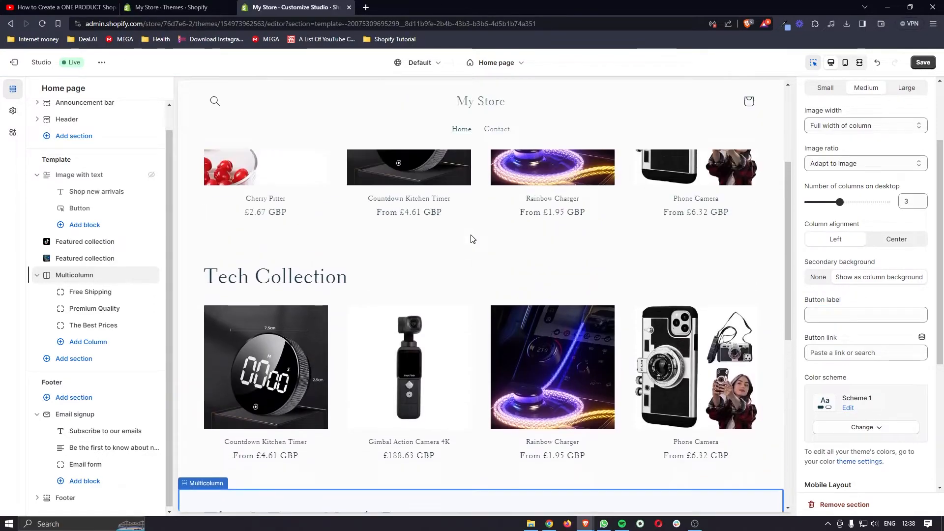
scroll(471, 239, "down", 2)
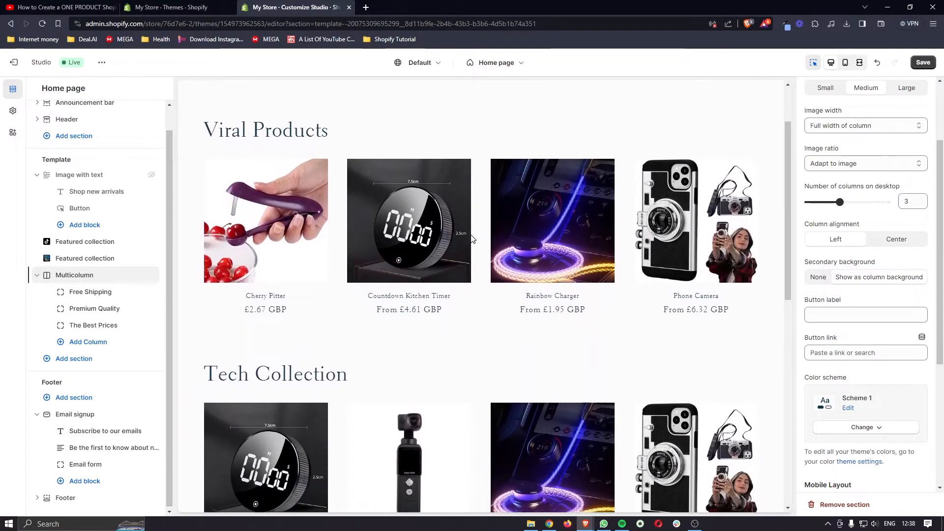
scroll(472, 239, "down", 2)
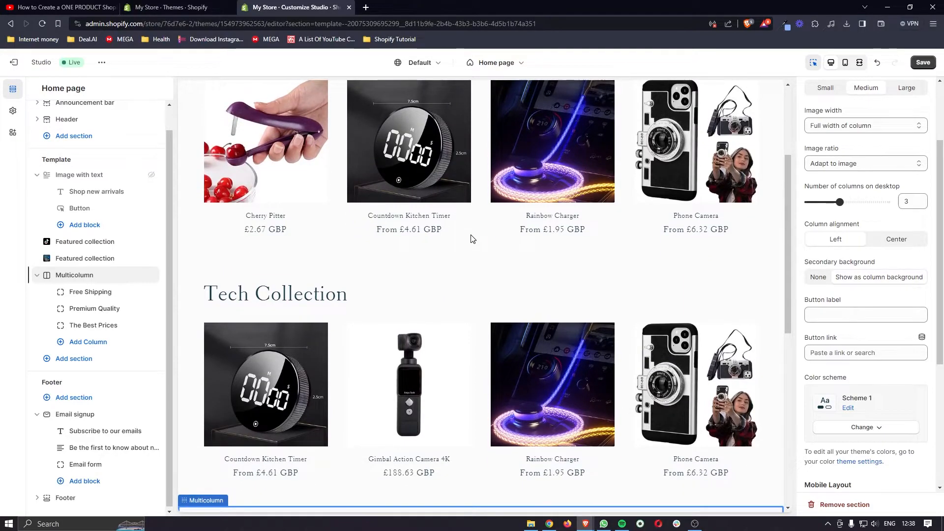
scroll(471, 239, "down", 2)
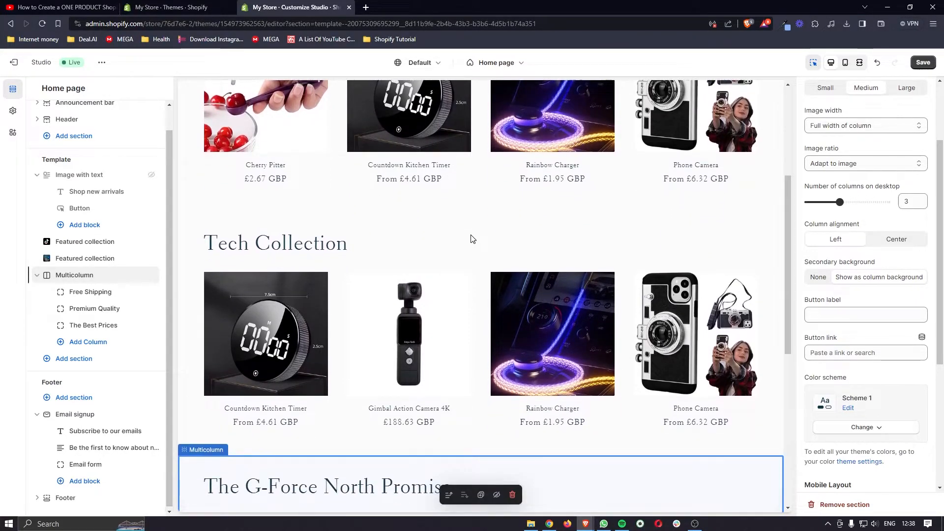
scroll(472, 238, "down", 10)
key("Escape")
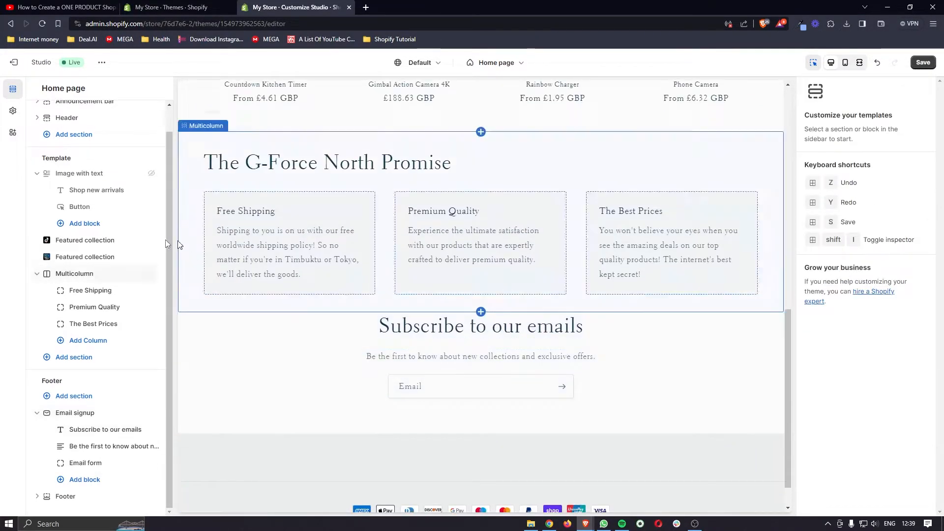
Add a Featured collection section below Multicolumn and assign the Cooking collection to it.
left_click(78, 357)
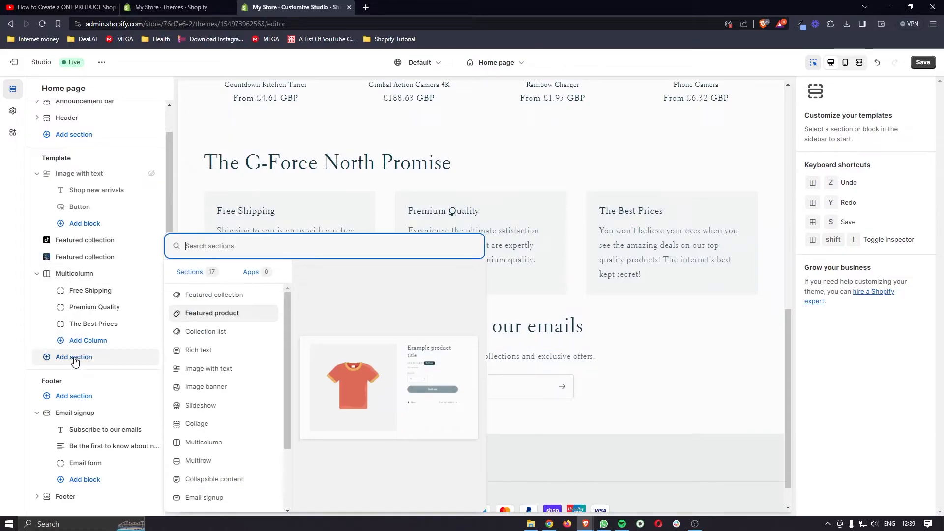
left_click(225, 295)
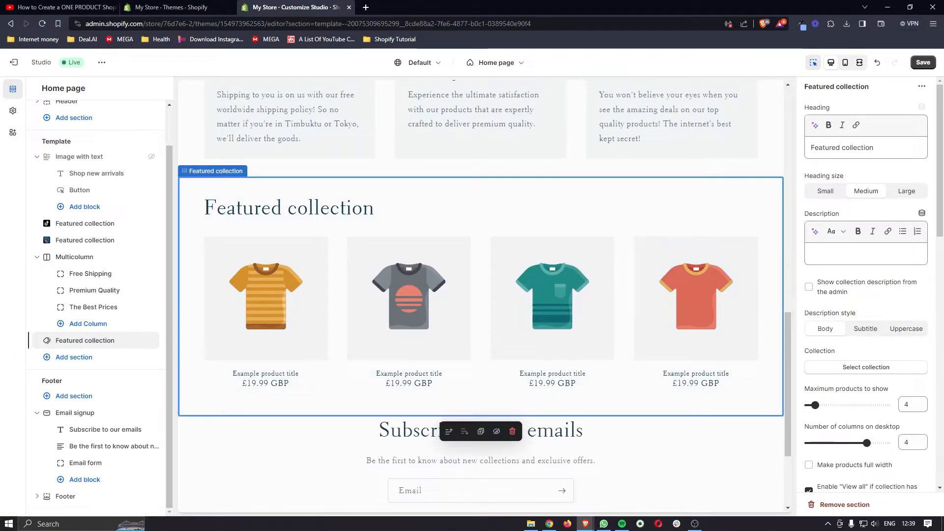
scroll(850, 342, "down", 1)
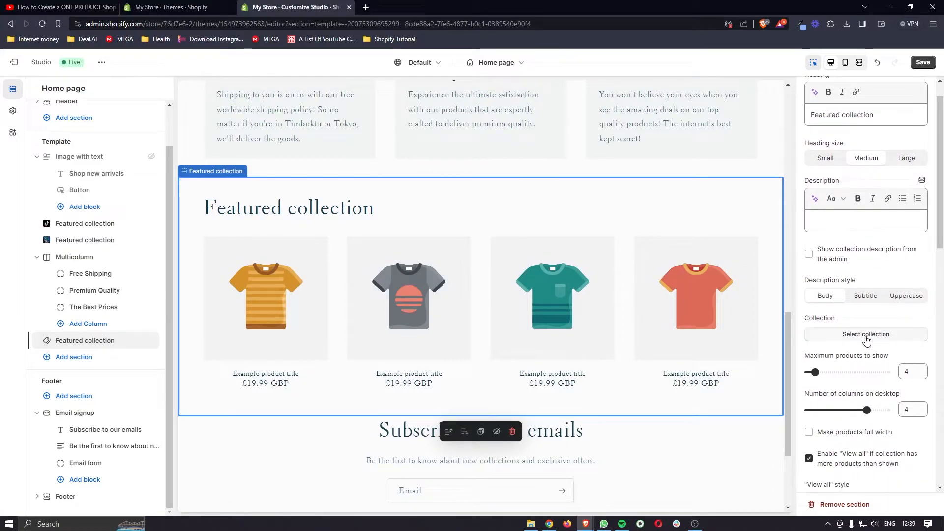
left_click(851, 341)
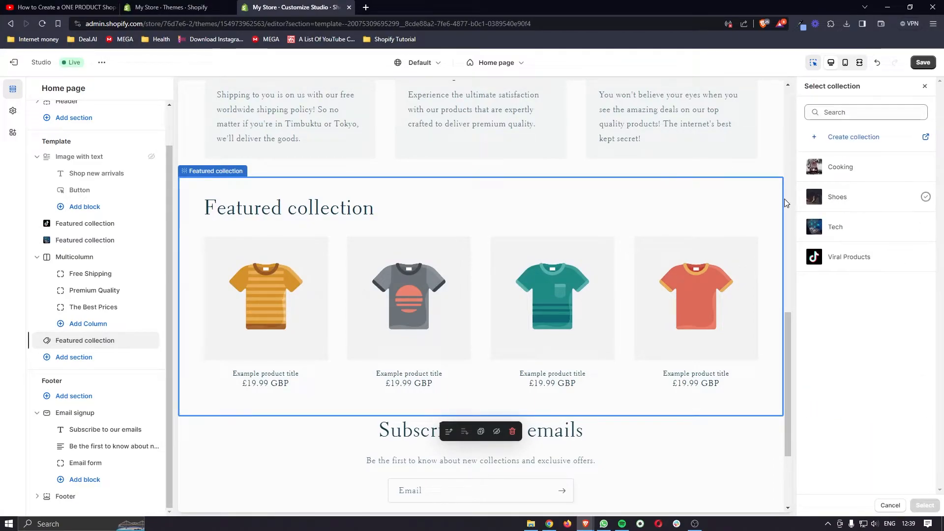
scroll(725, 203, "up", 10)
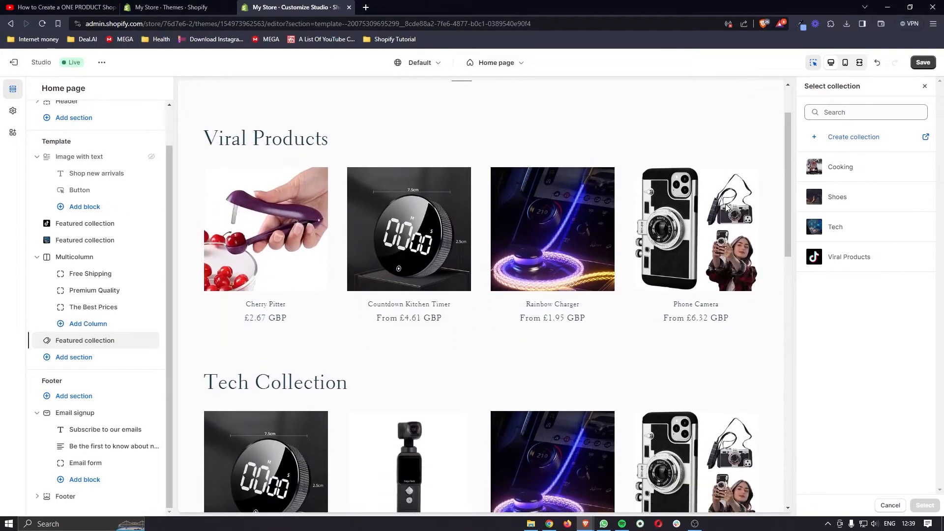
scroll(725, 203, "down", 10)
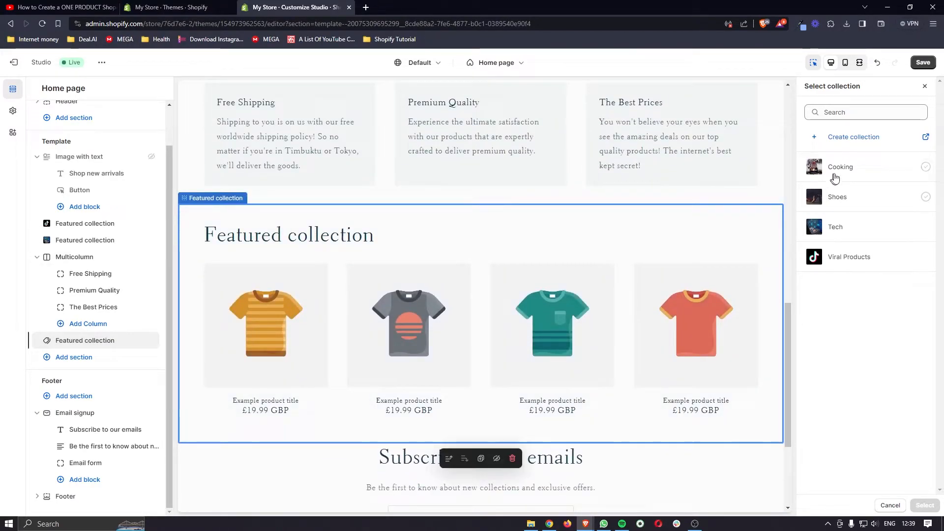
left_click(831, 178)
left_click(925, 506)
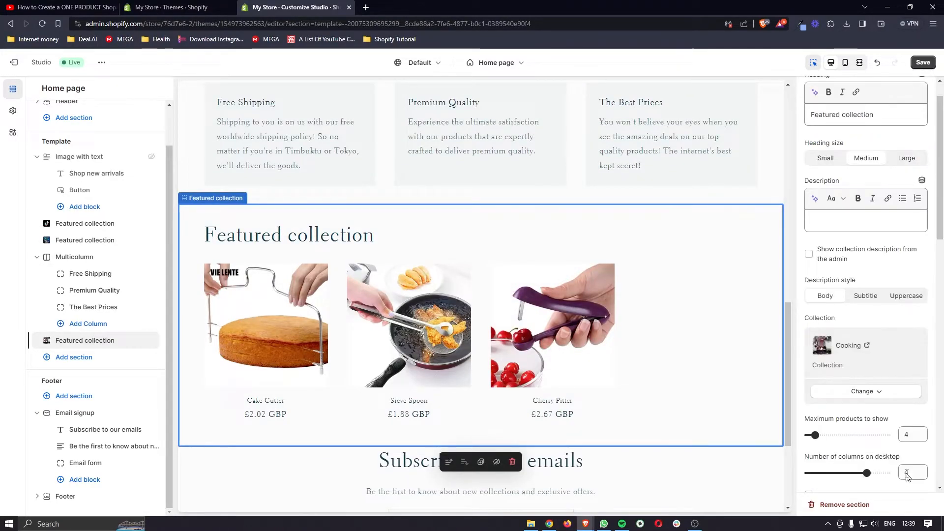
Add another Featured collection section below the Cooking one and assign the Shoes collection to it.
left_click(84, 359)
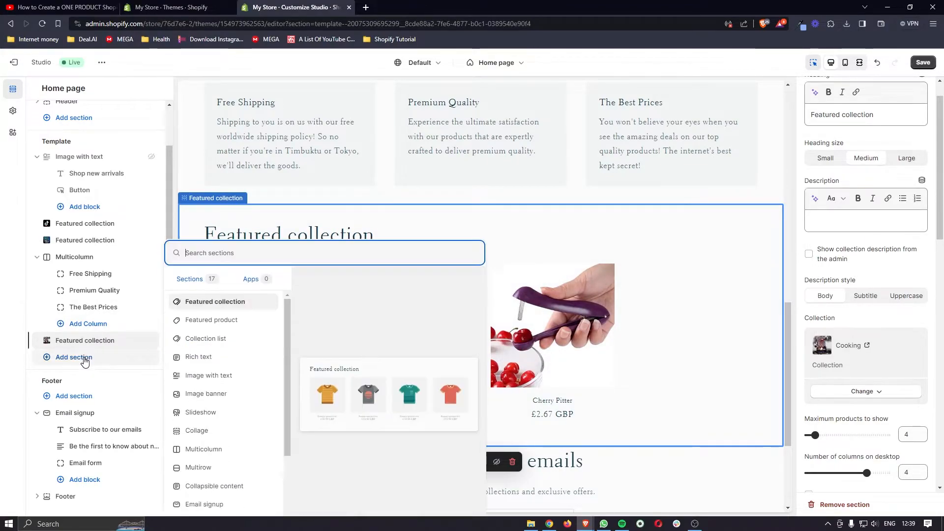
left_click(226, 295)
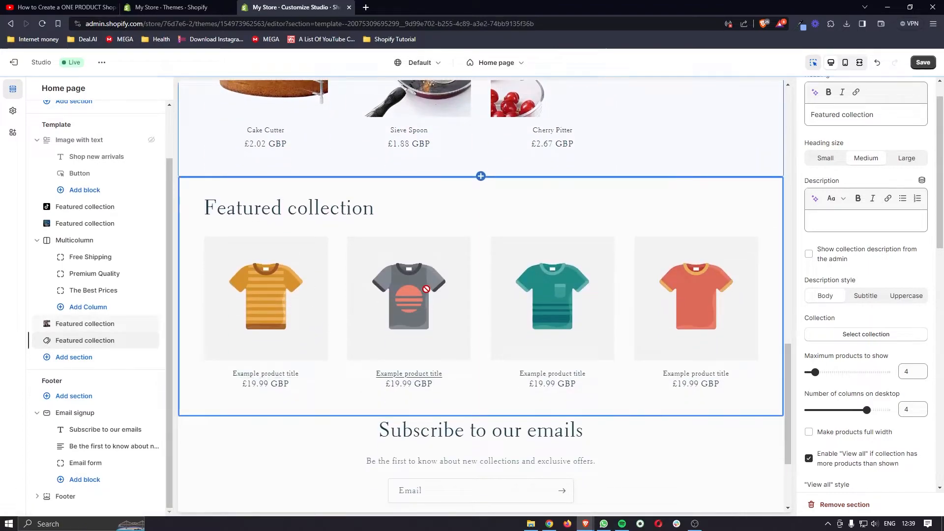
scroll(857, 146, "up", 1)
left_click(847, 367)
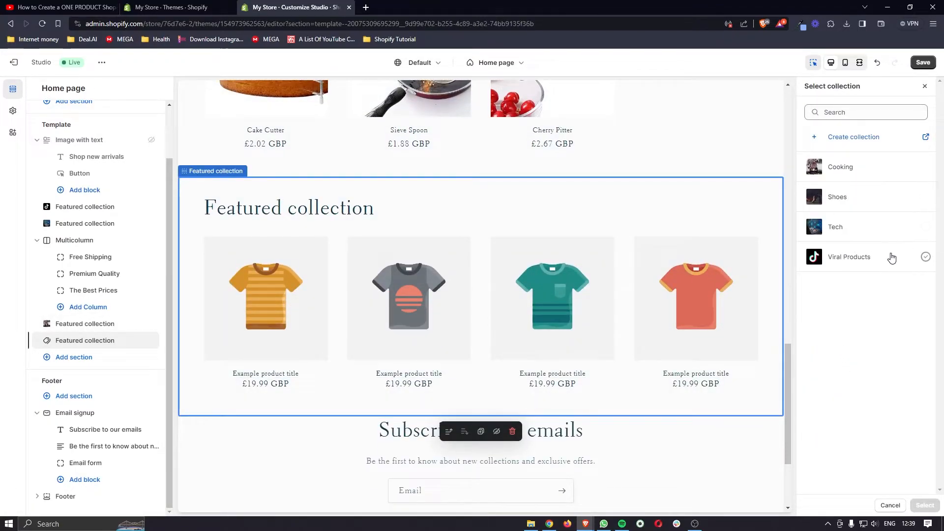
left_click(846, 197)
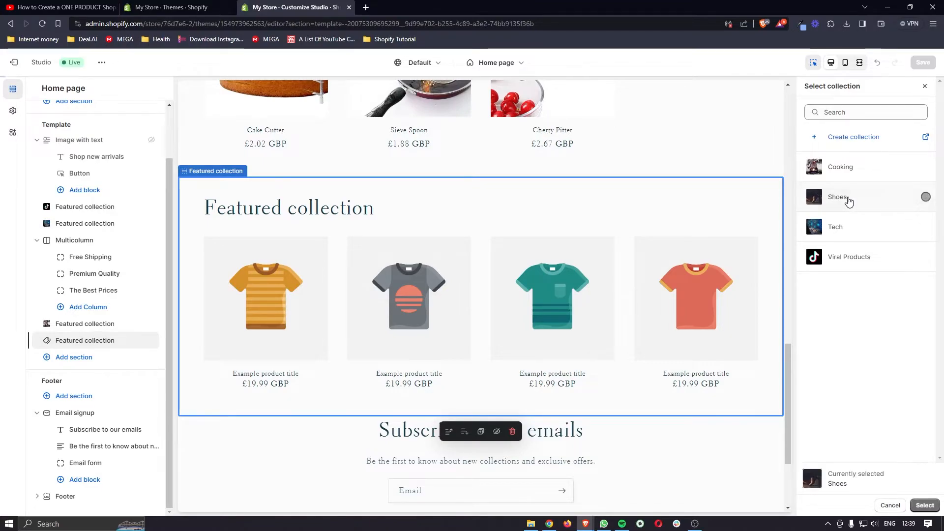
left_click(923, 507)
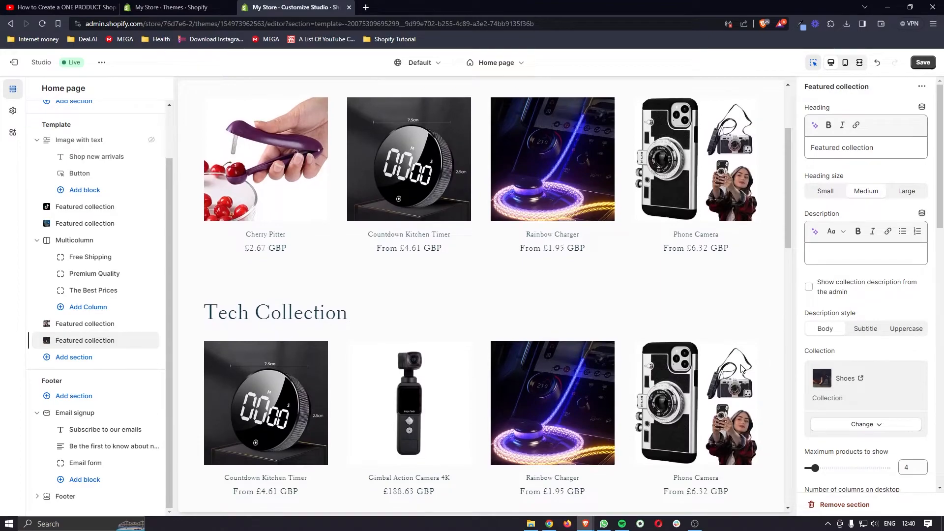
Review the Viral Products and Tech Collection sections in the preview and open the Header section's settings.
scroll(742, 369, "down", 1)
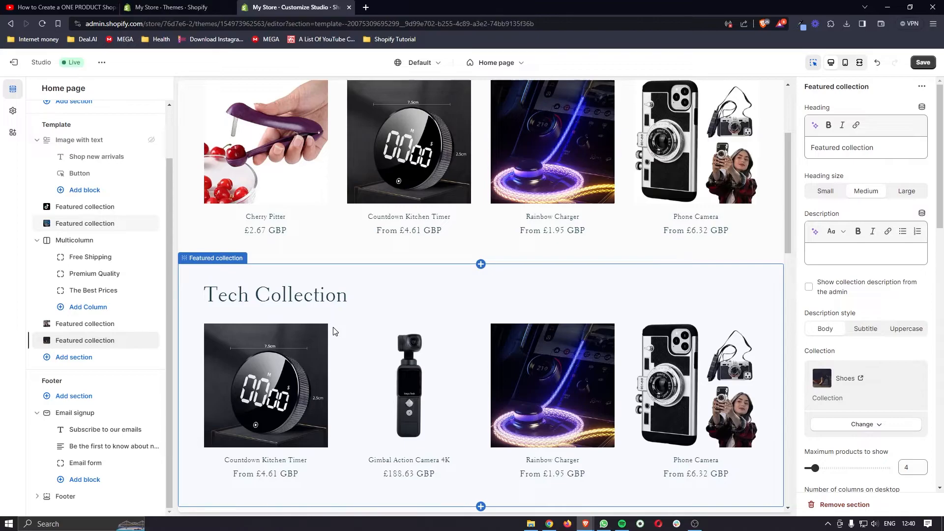
scroll(335, 331, "up", 3)
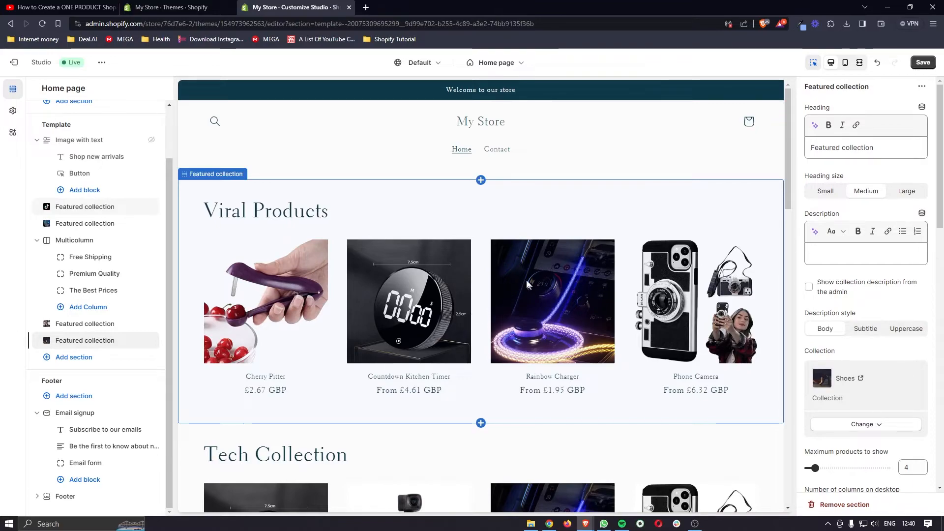
left_click(371, 147)
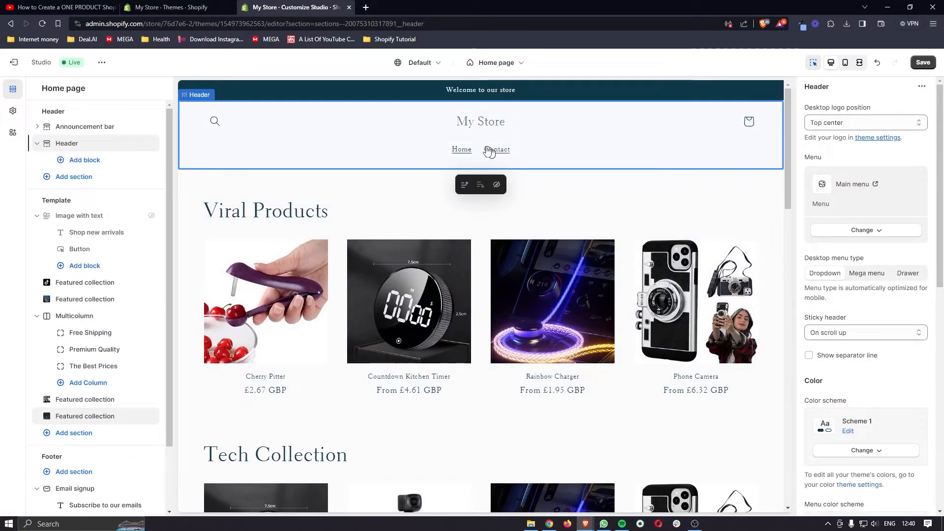
Add a new color scheme in the theme settings and set its background to red #FF0000.
left_click(13, 112)
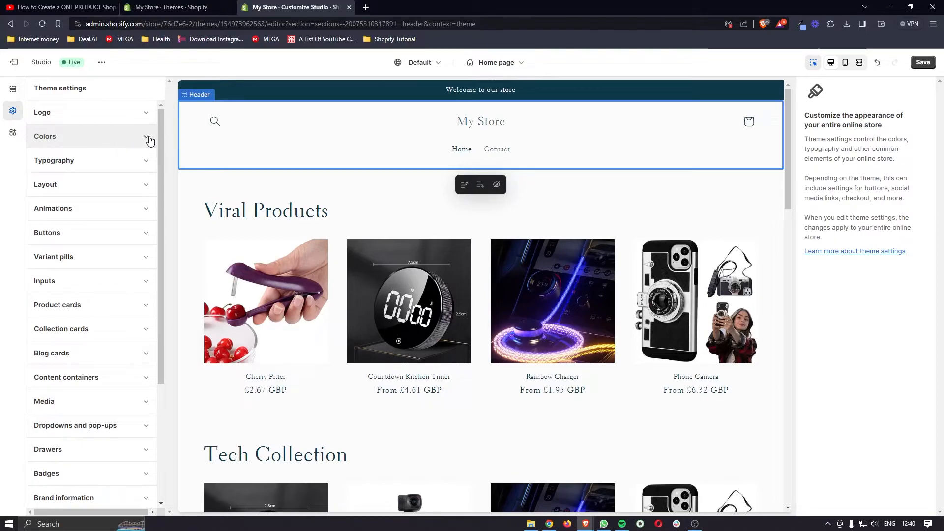
left_click(148, 139)
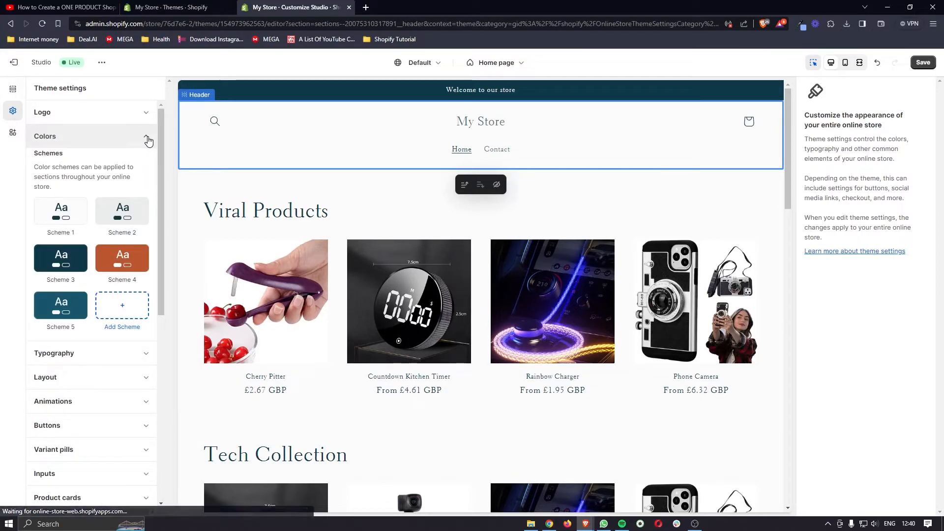
left_click(124, 310)
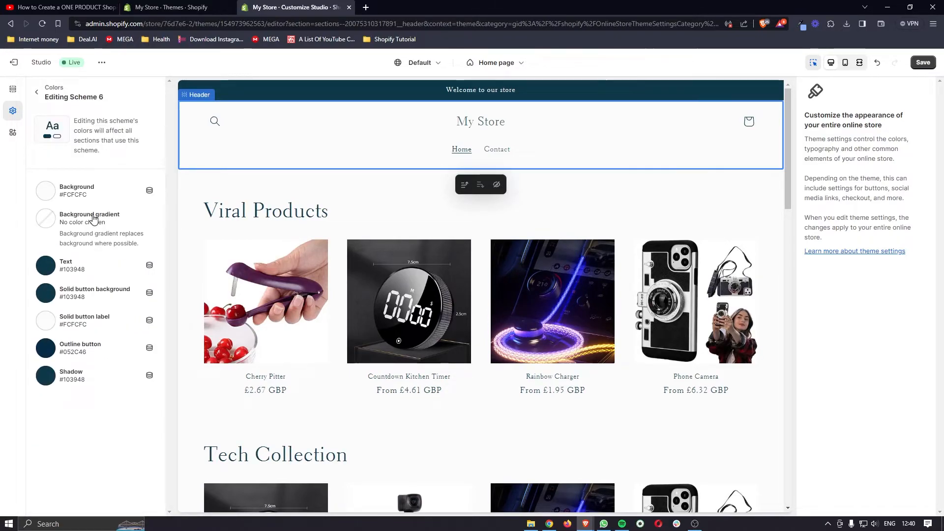
left_click(49, 193)
left_click_drag(92, 219, 134, 199)
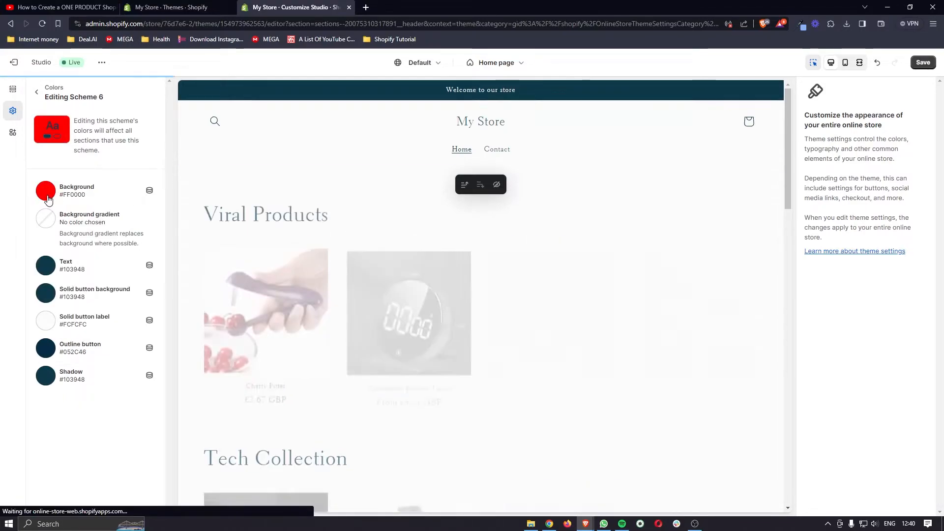
left_click(54, 200)
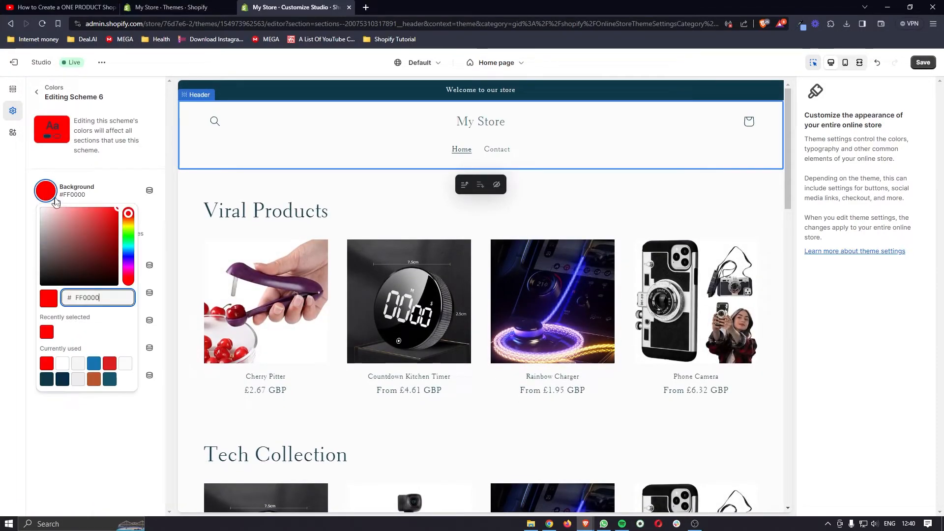
left_click(113, 188)
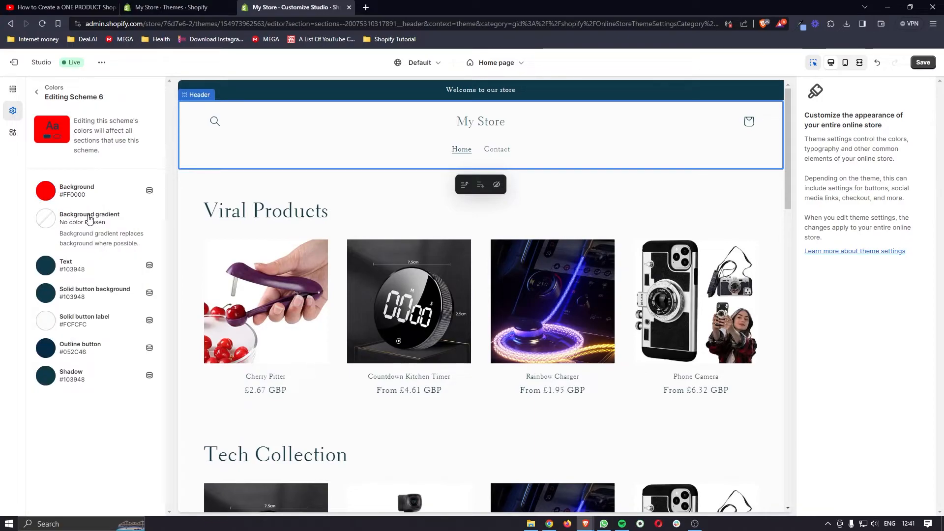
Set Scheme 6's background gradient to the green-to-blue linear preset and return to the color schemes list.
left_click(44, 222)
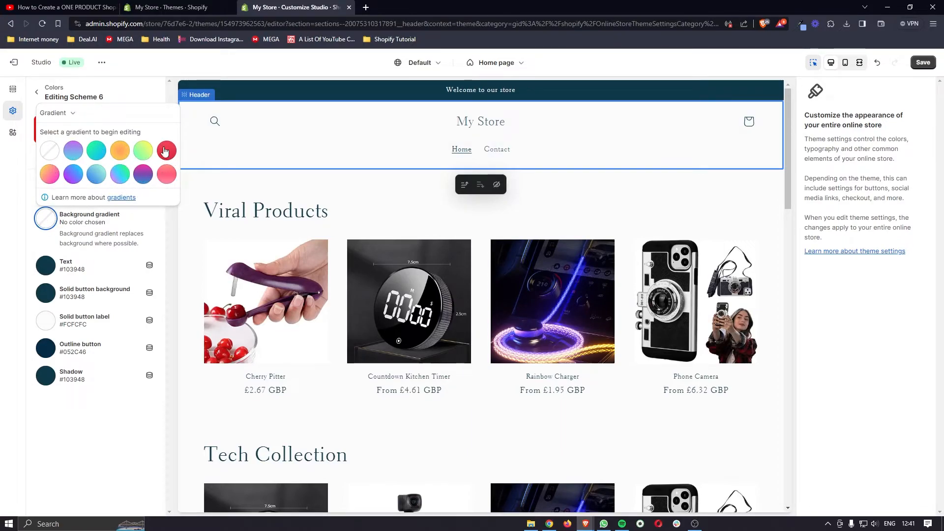
left_click(96, 151)
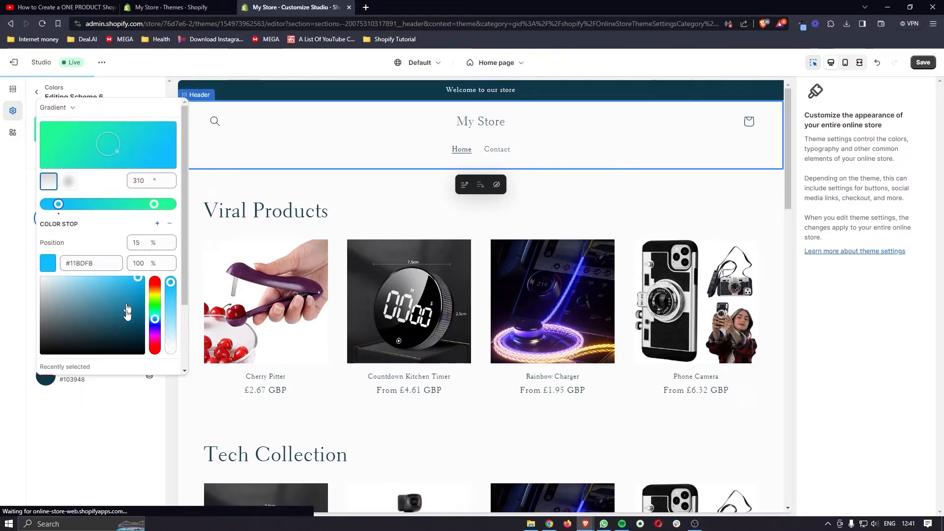
left_click(106, 418)
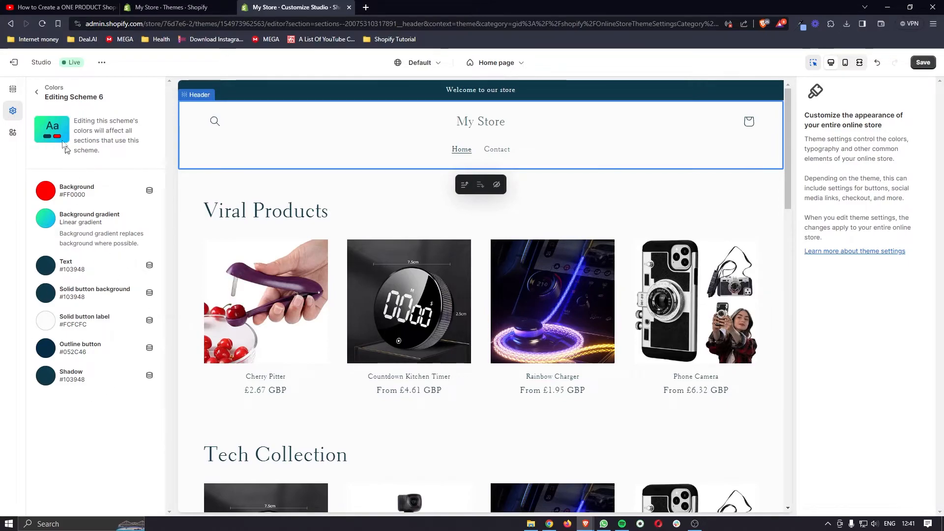
left_click(38, 96)
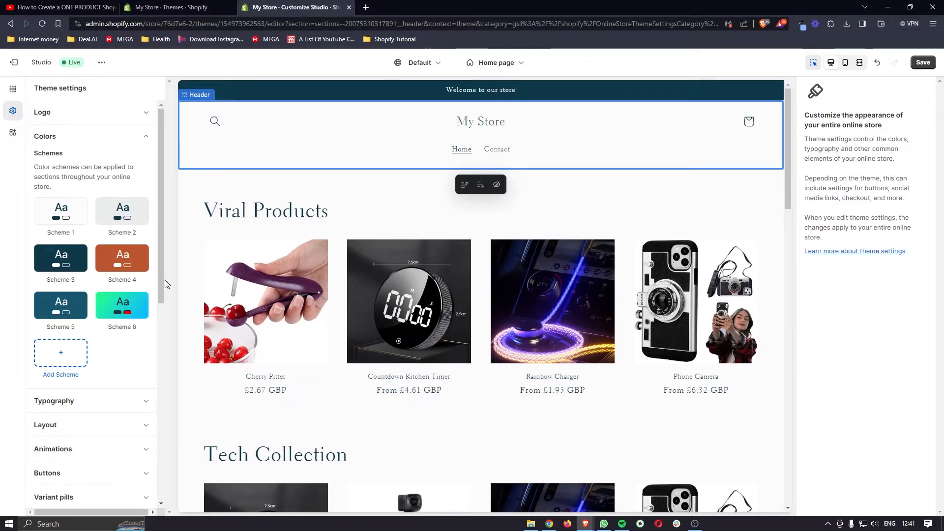
Apply color scheme Scheme 6 to the Viral Products featured collection section.
left_click(372, 197)
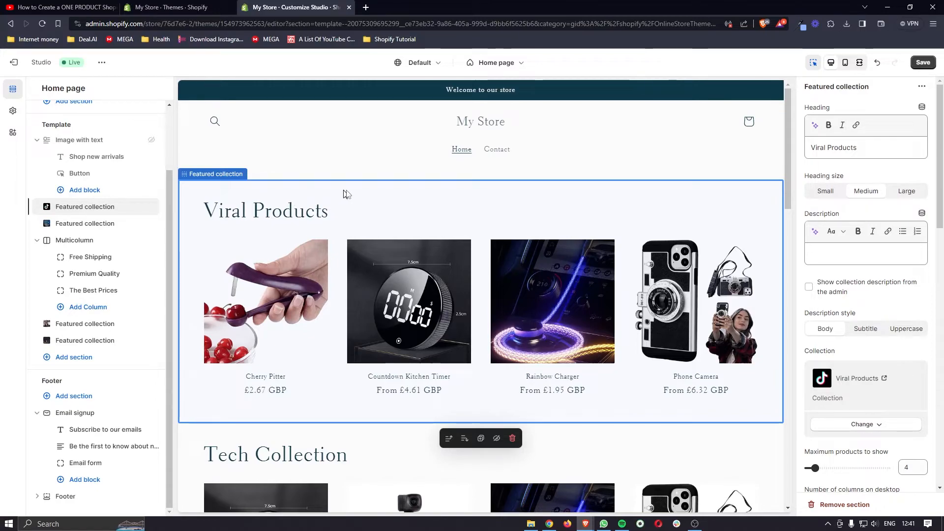
scroll(850, 294, "down", 3)
scroll(850, 295, "down", 5)
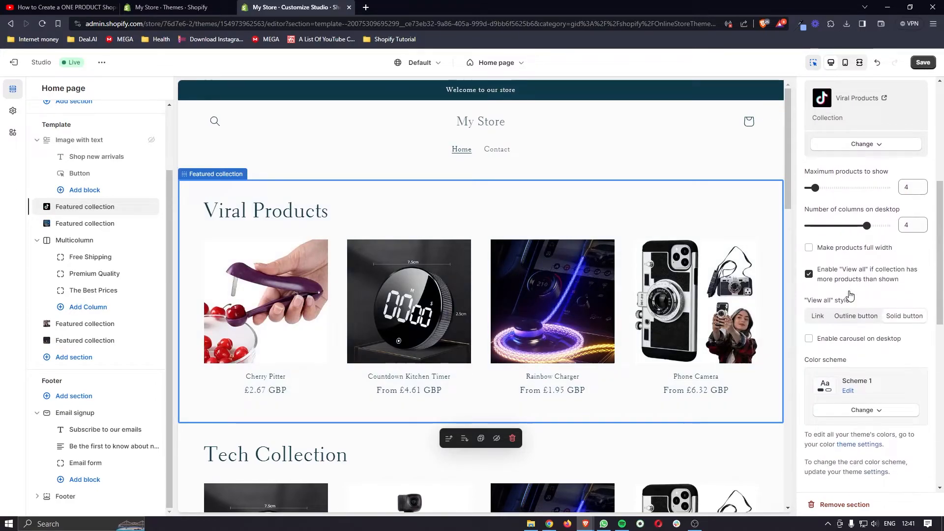
left_click_drag(805, 262, 842, 258)
left_click(880, 309)
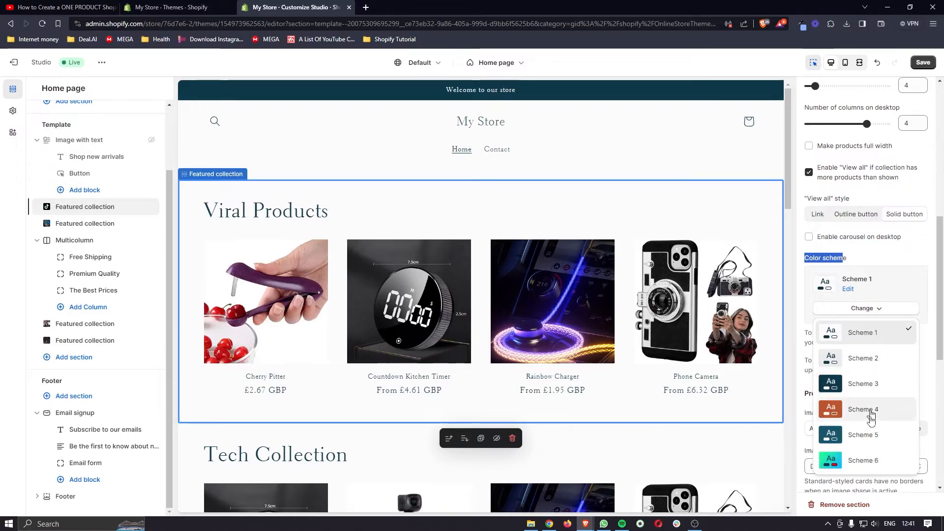
left_click(869, 458)
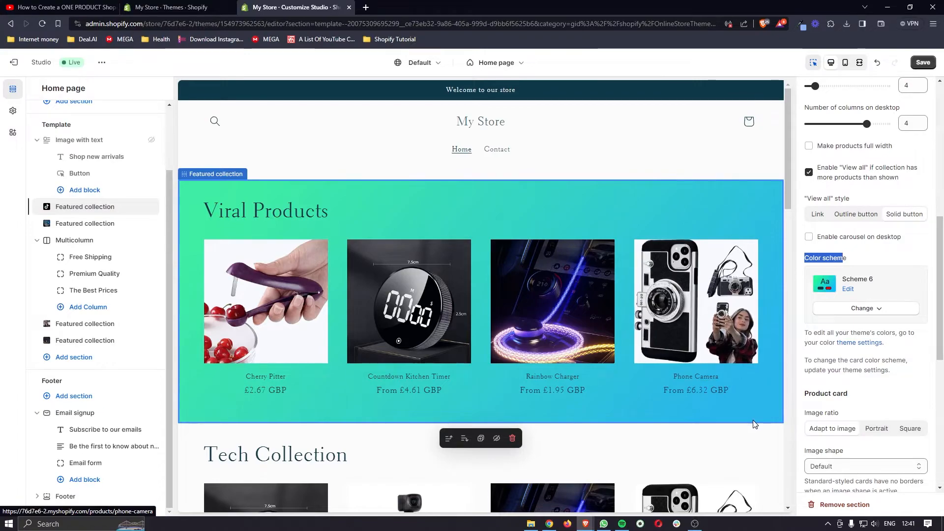
Set both the color scheme and the menu color scheme of the Header section to Scheme 6.
left_click(675, 144)
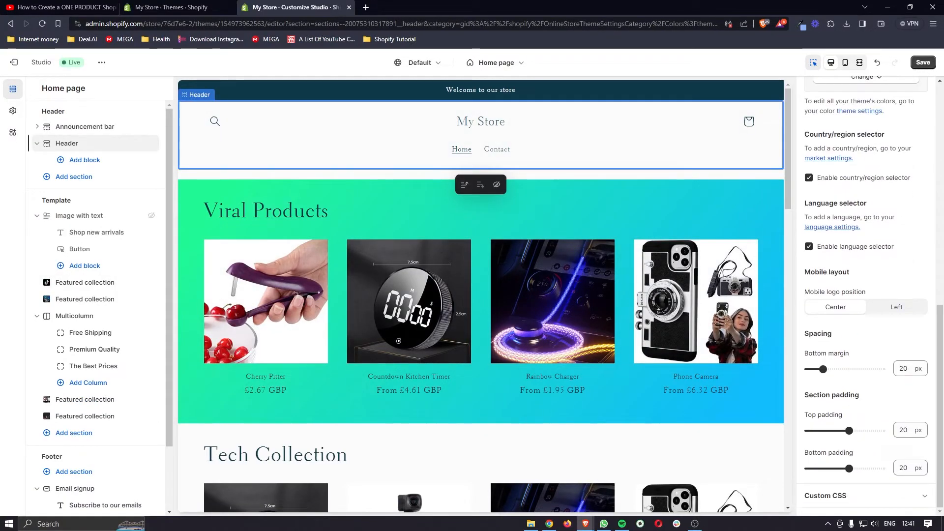
scroll(860, 295, "up", 5)
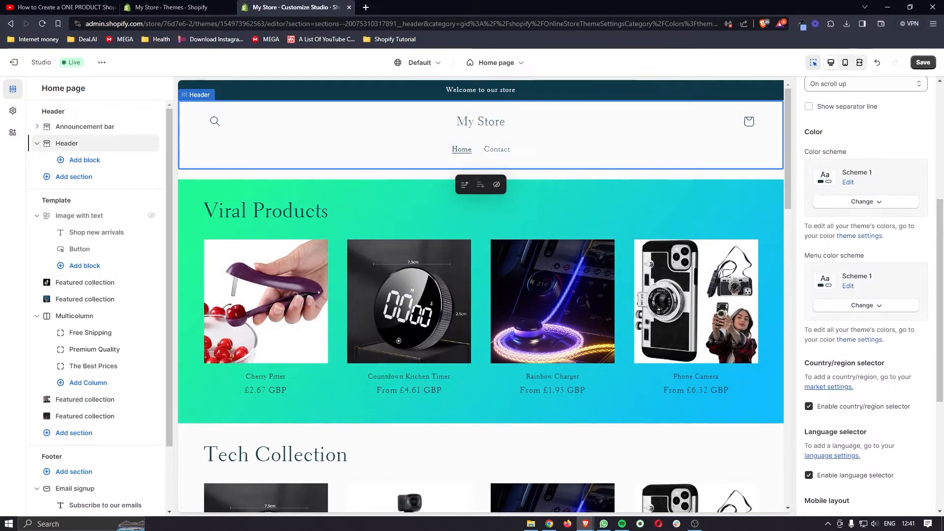
left_click(867, 204)
left_click(865, 353)
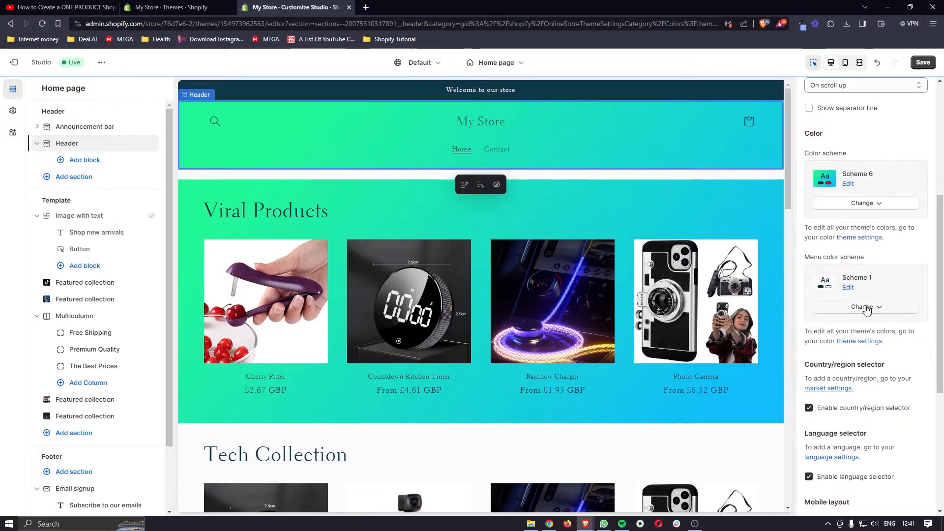
left_click(868, 309)
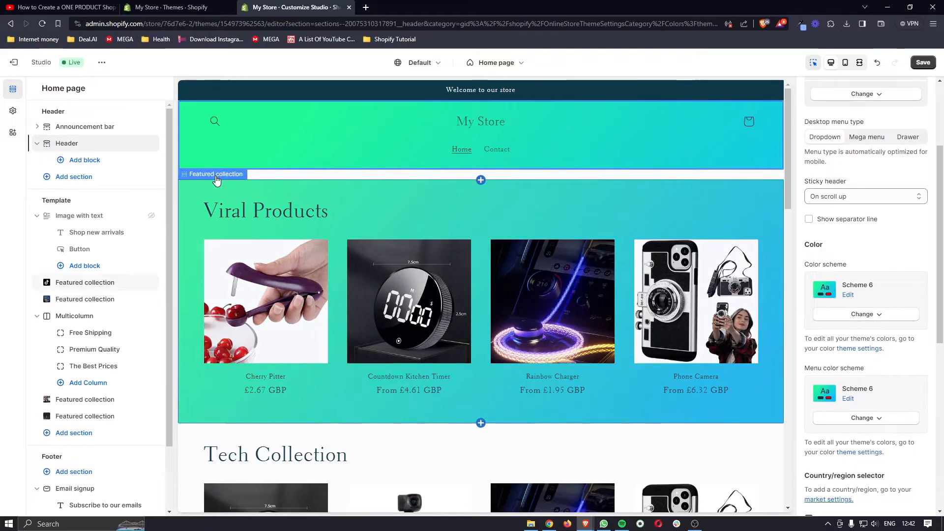
Reduce the Header section's bottom margin to 0 px, closing the gap above Viral Products.
left_click(217, 181)
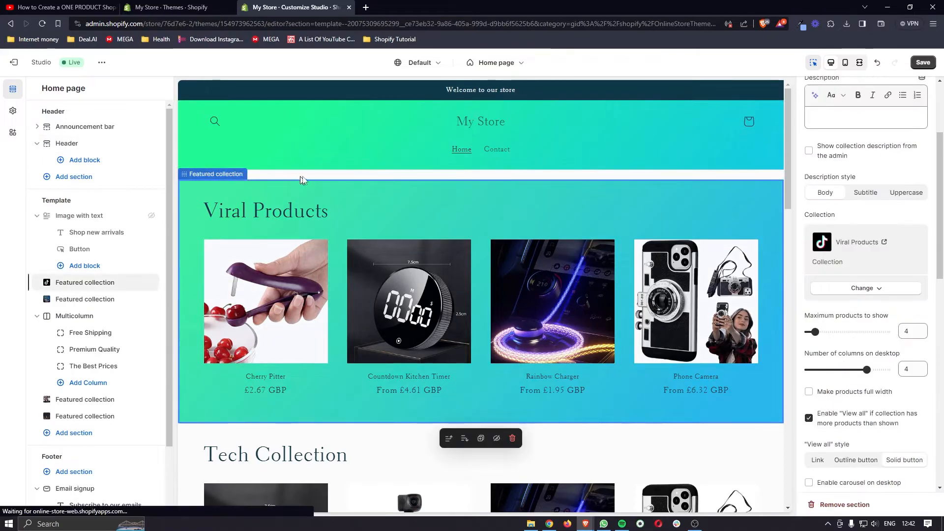
left_click(365, 159)
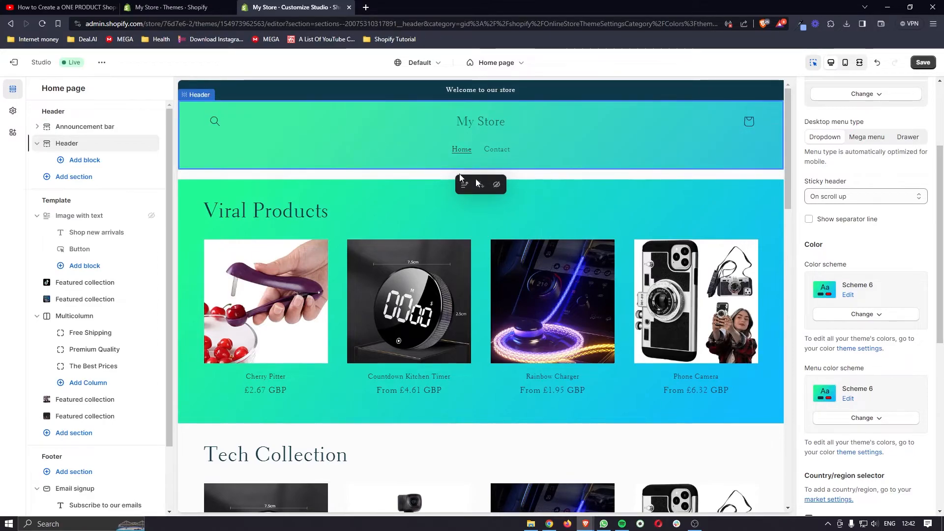
scroll(874, 265, "down", 8)
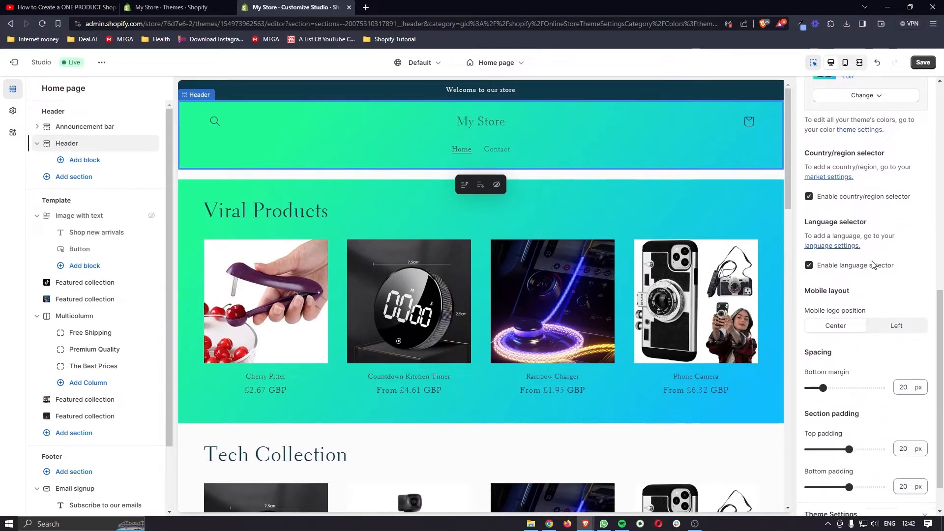
mouse_move(822, 345)
left_mouse_down()
mouse_move(797, 345)
mouse_move(809, 345)
left_mouse_up()
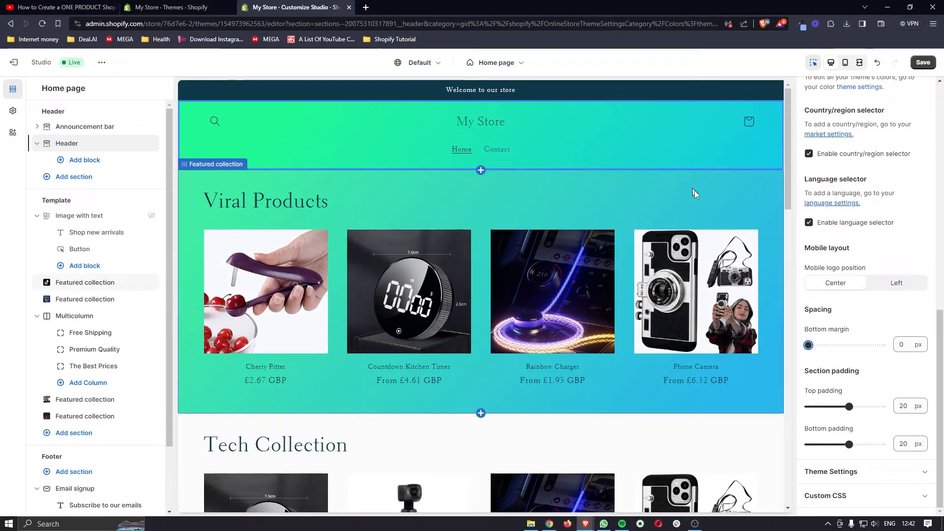
Apply color scheme Scheme 6 to the Tech Collection featured collection section.
scroll(657, 214, "down", 3)
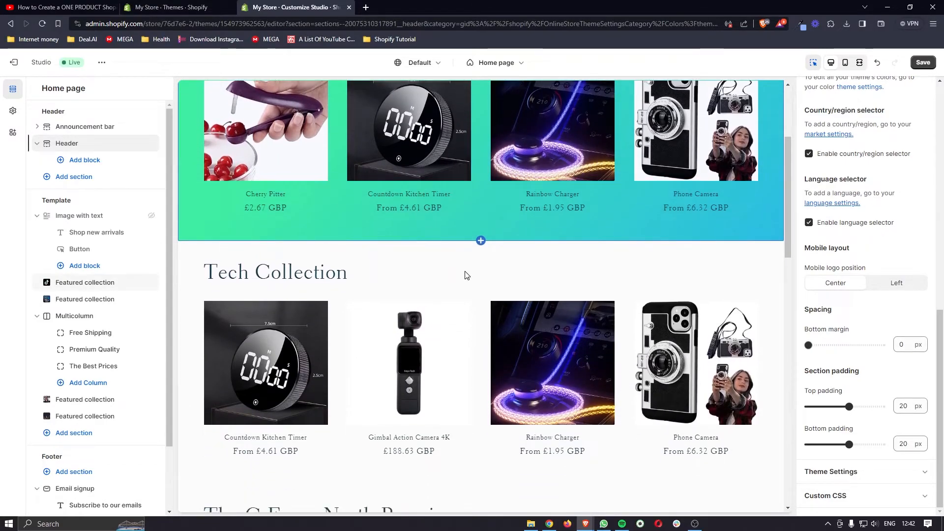
left_click(703, 266)
scroll(875, 304, "up", 2)
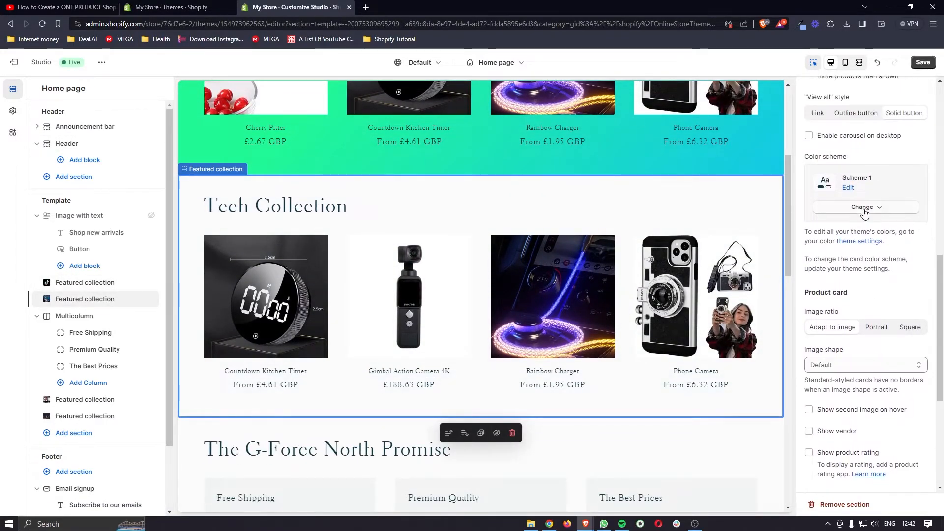
left_click(864, 207)
left_click(869, 355)
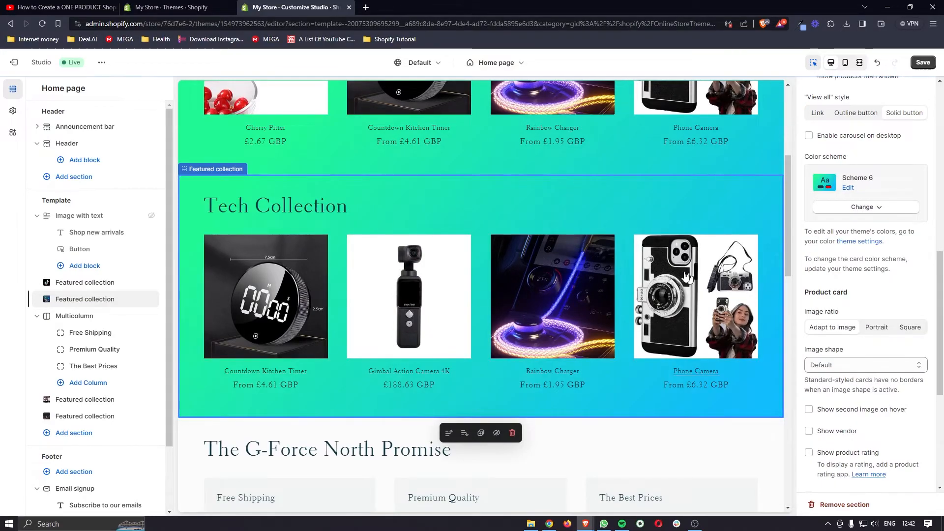
Apply Scheme 6 to the G-Force North Promise multicolumn section and review the recolored home page.
scroll(649, 295, "down", 3)
left_click(649, 310)
left_click(866, 231)
left_click(864, 377)
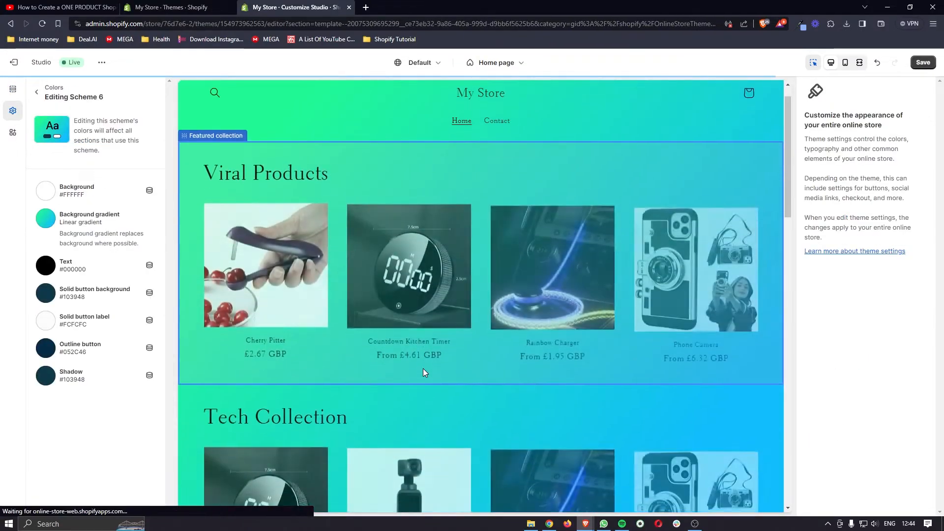
scroll(423, 369, "down", 3)
scroll(424, 373, "down", 2)
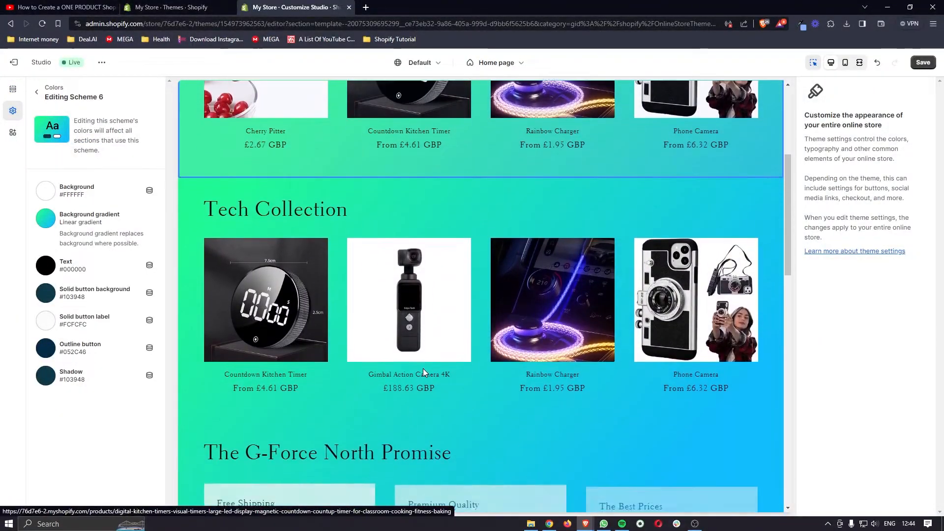
scroll(424, 373, "up", 4)
scroll(424, 373, "up", 2)
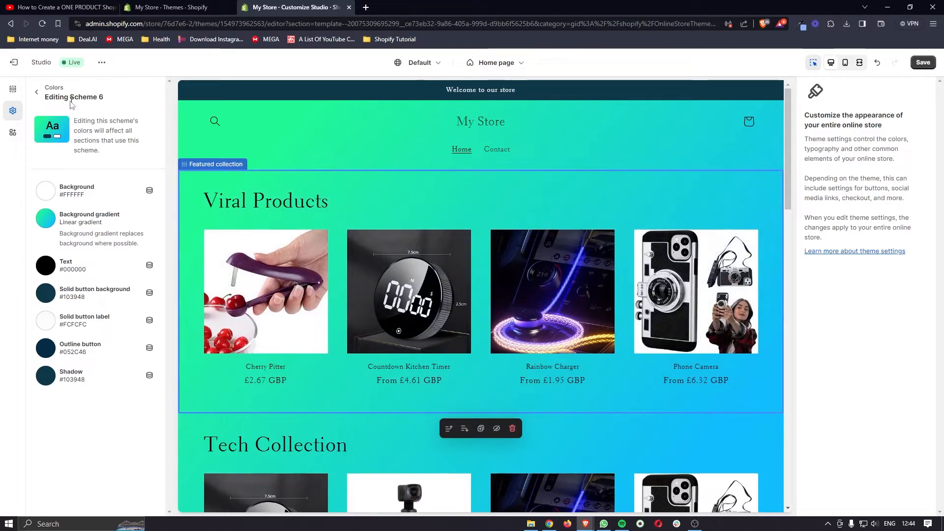
Try Montserrat as the headings font in the theme's typography settings.
left_click(37, 92)
left_click(106, 139)
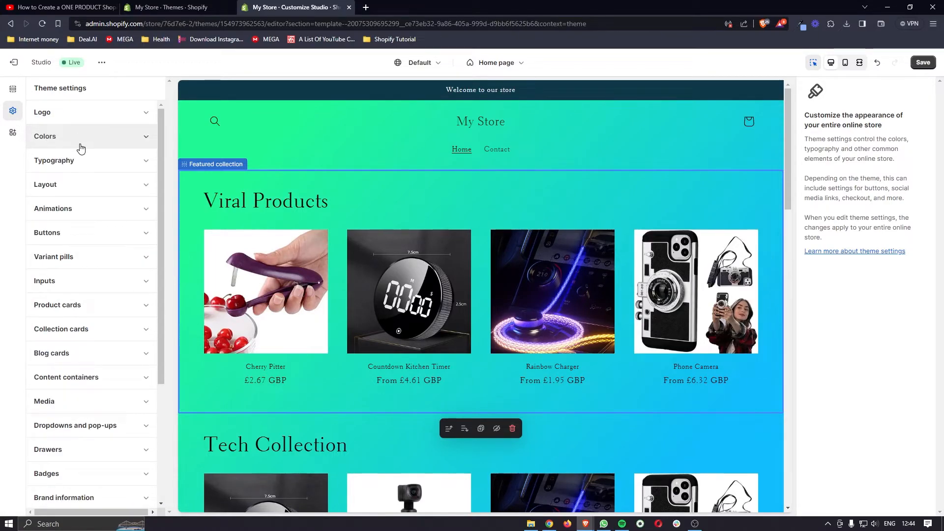
left_click(72, 168)
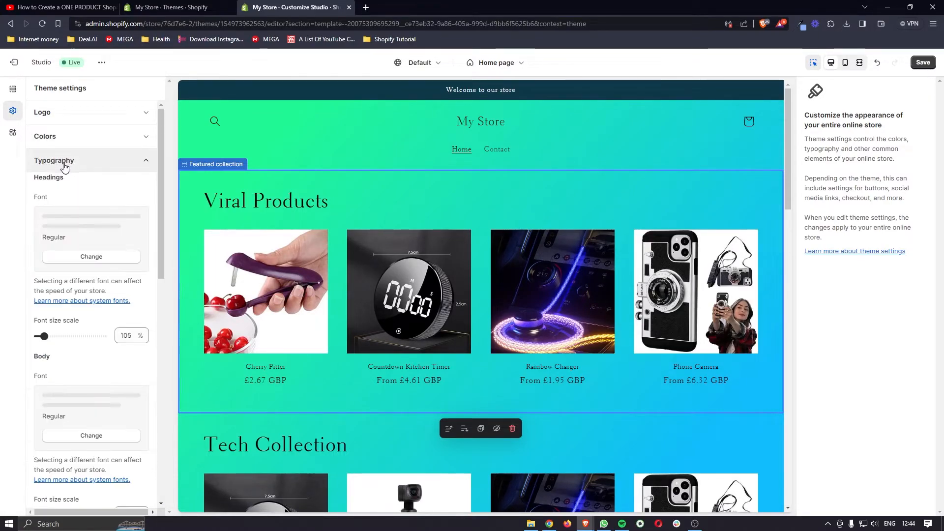
scroll(69, 206, "down", 1)
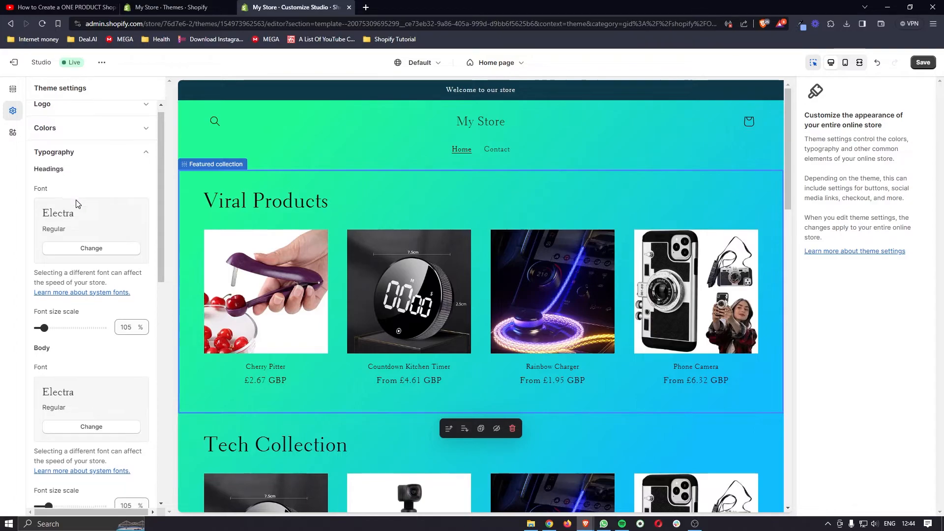
left_click(80, 250)
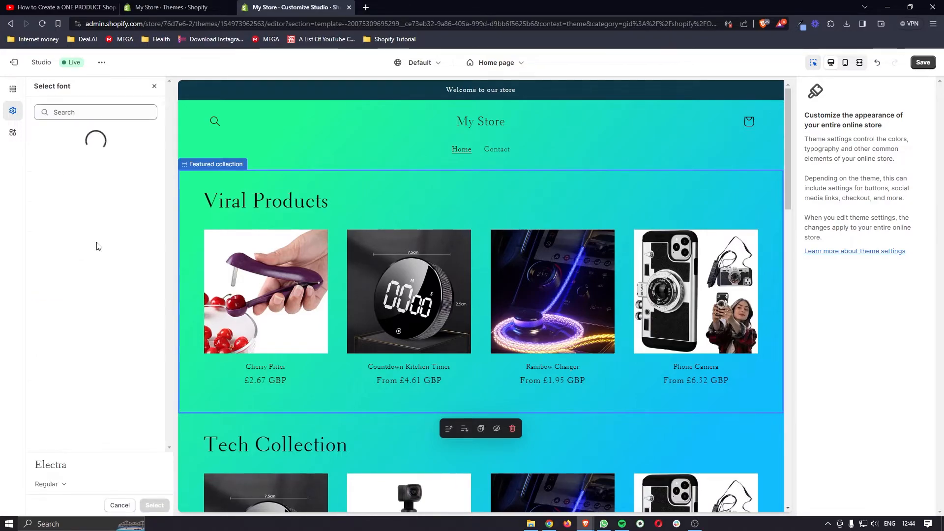
left_click(95, 114)
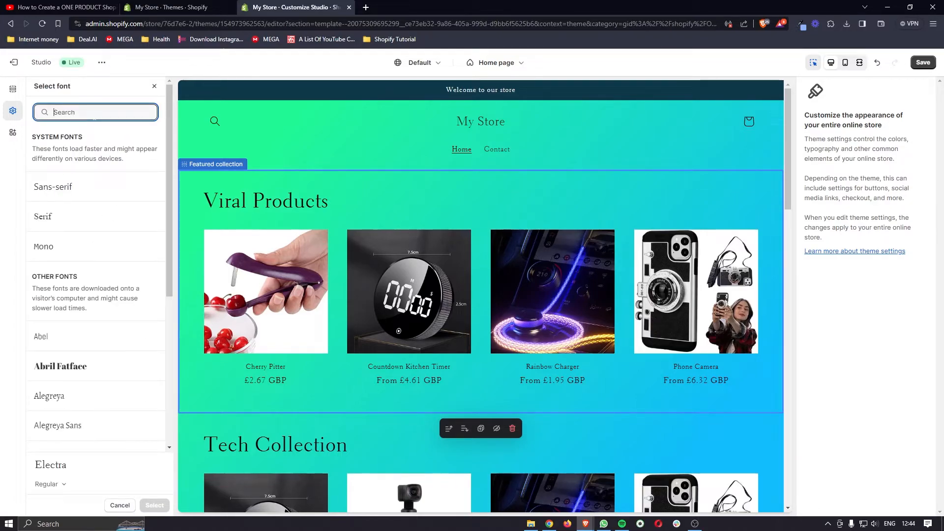
type("montse")
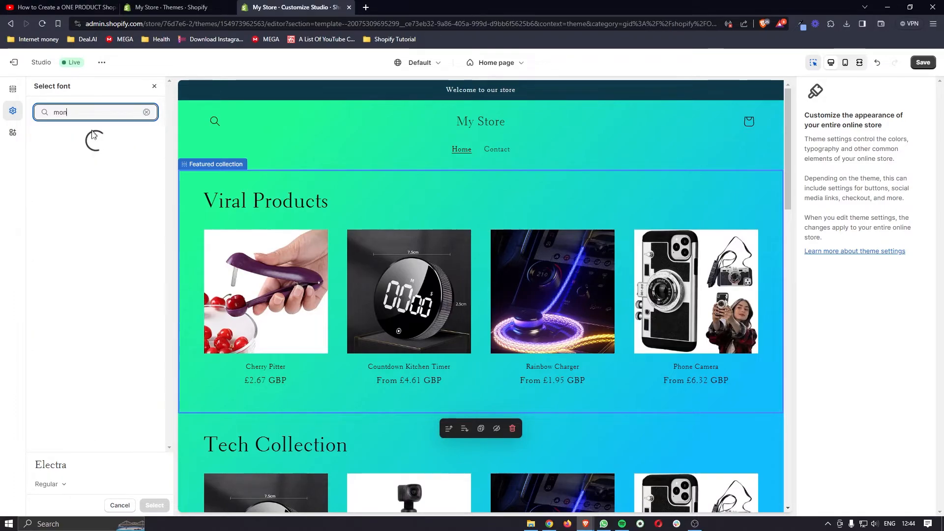
left_click(91, 197)
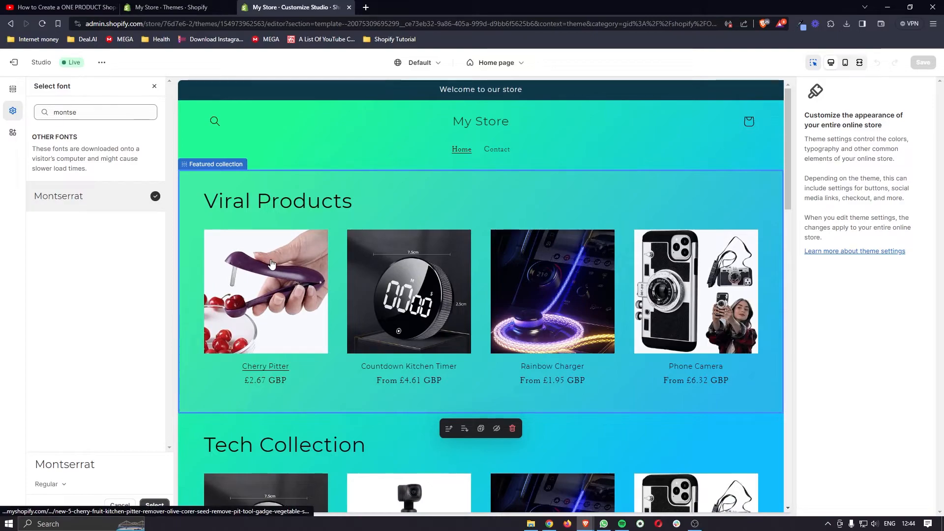
Add the G-FORCE NORTH image as the store logo in the theme settings and select the Header section.
left_click(221, 157)
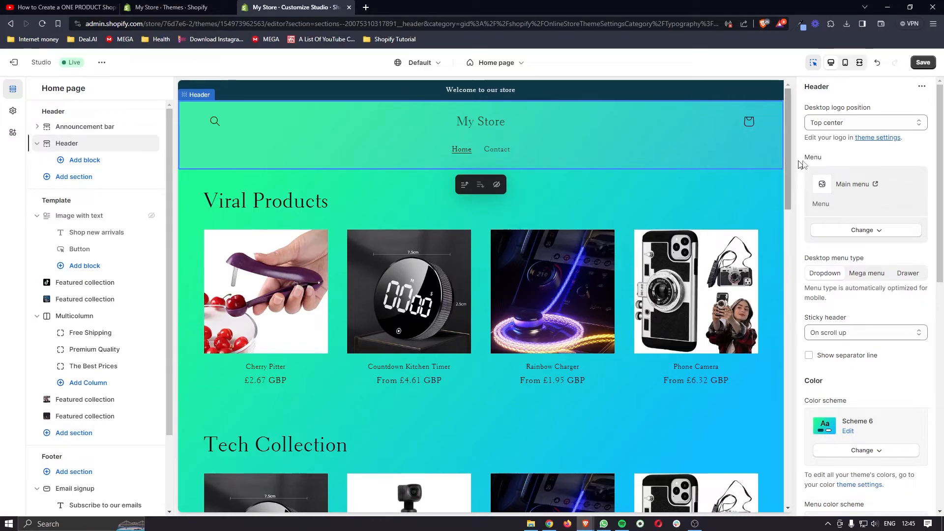
double_click(811, 138)
triple_click(821, 140)
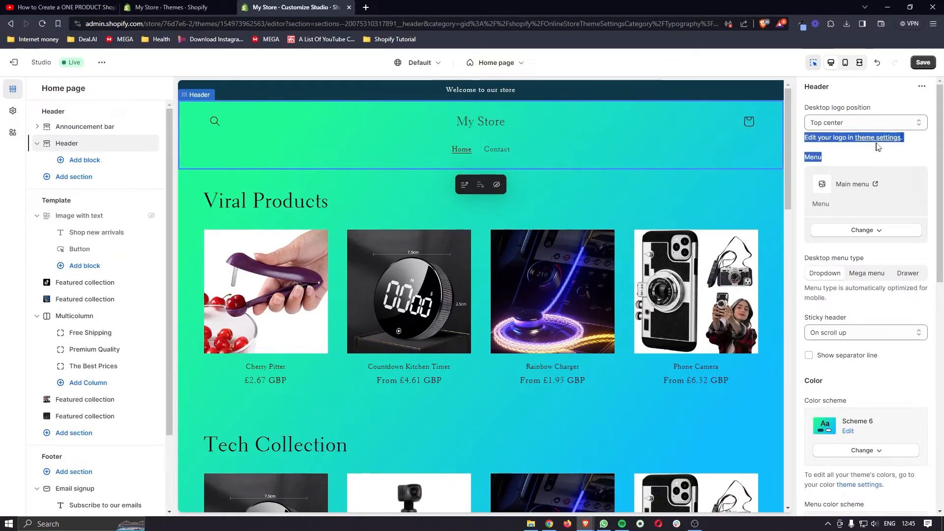
left_click(914, 147)
left_click(879, 139)
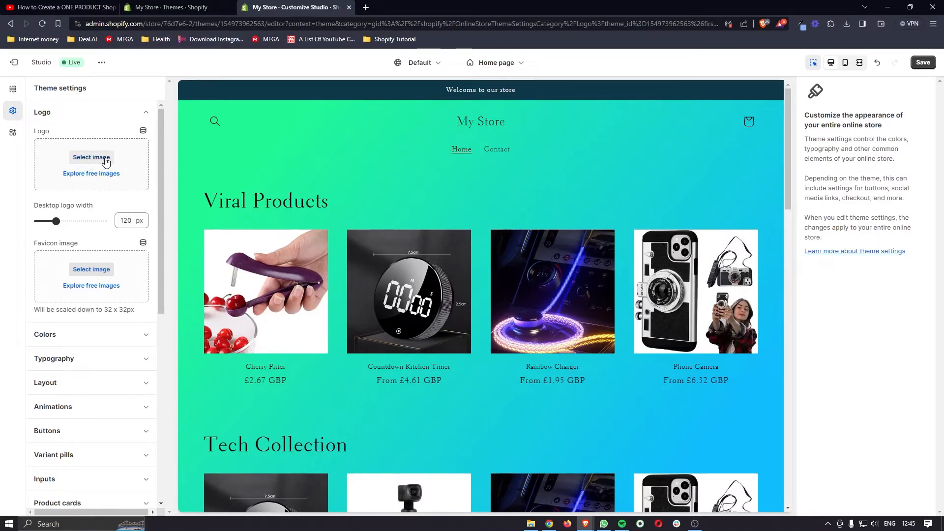
left_click(90, 158)
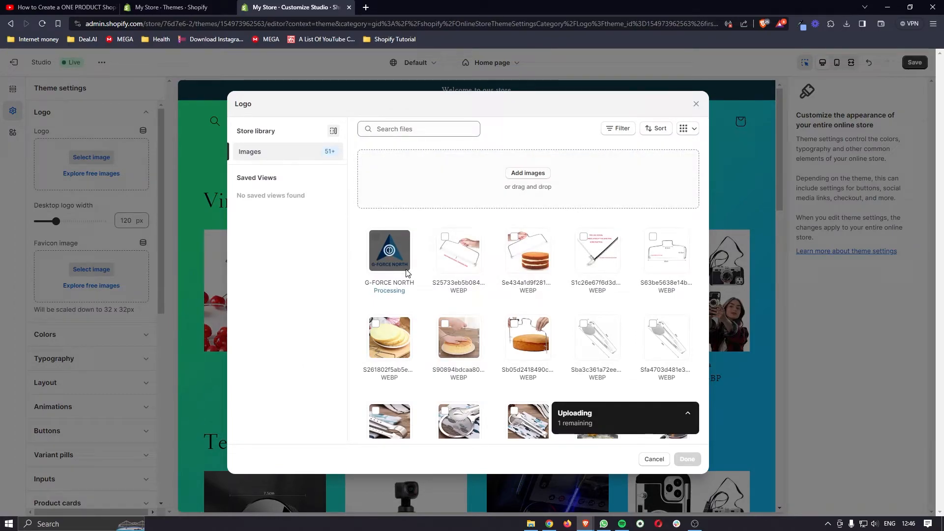
left_click(688, 459)
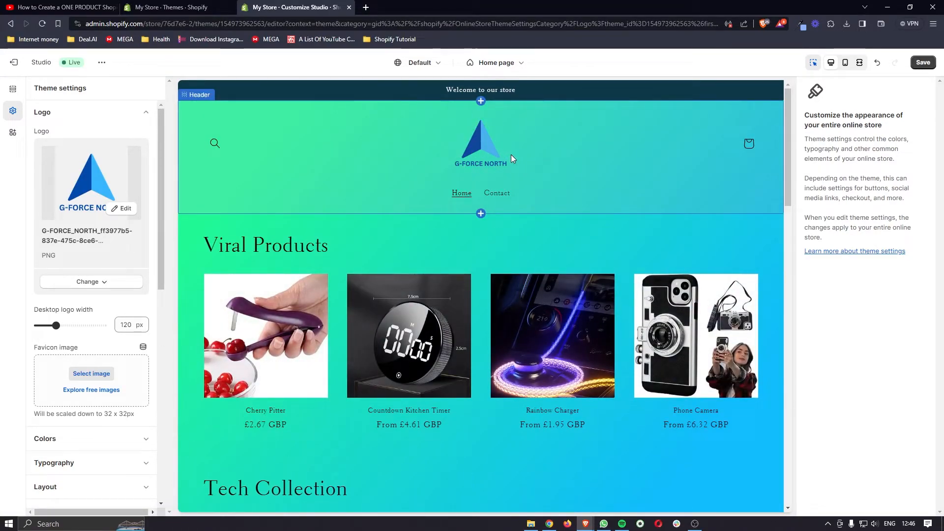
left_click(482, 165)
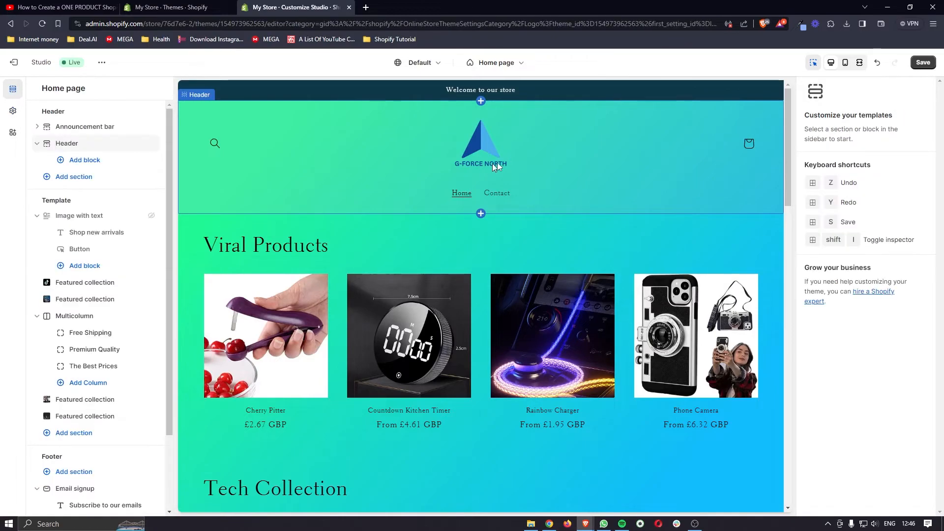
Change the announcement bar's message to "FREE WORLDWIDE SHIPPING".
left_click(421, 90)
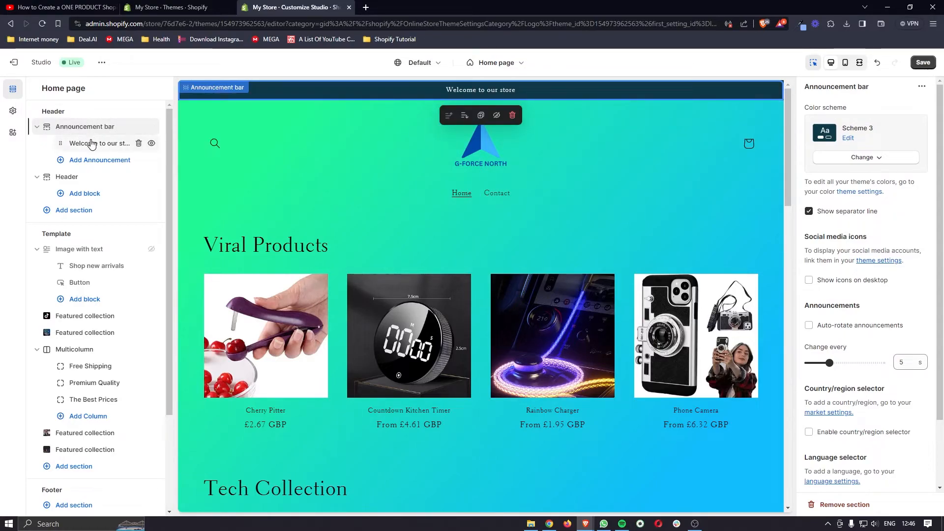
left_click(107, 144)
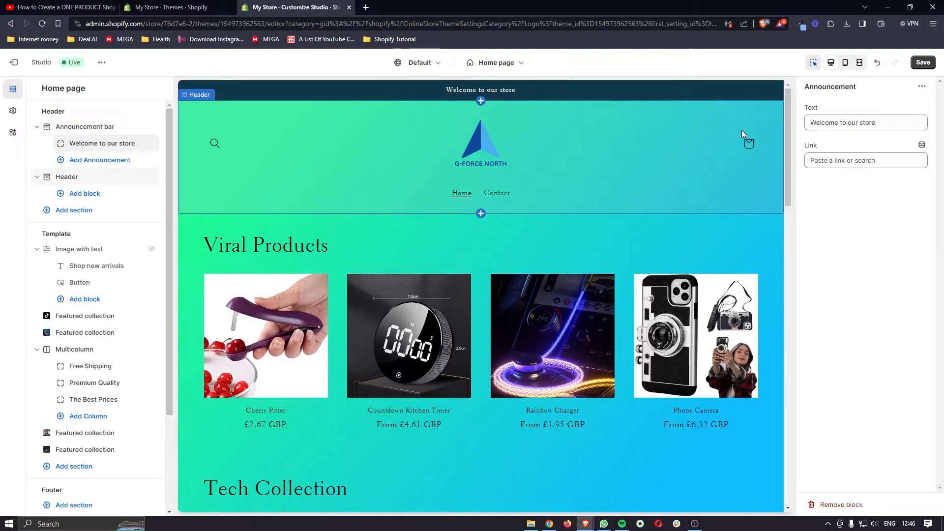
left_click_drag(878, 123, 800, 118)
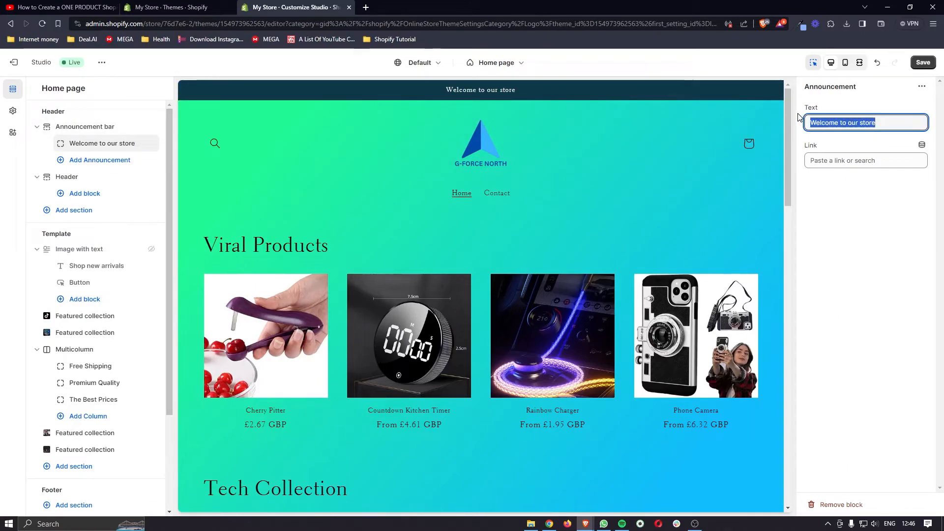
key("Caps_Lock")
type("FREE WORLD")
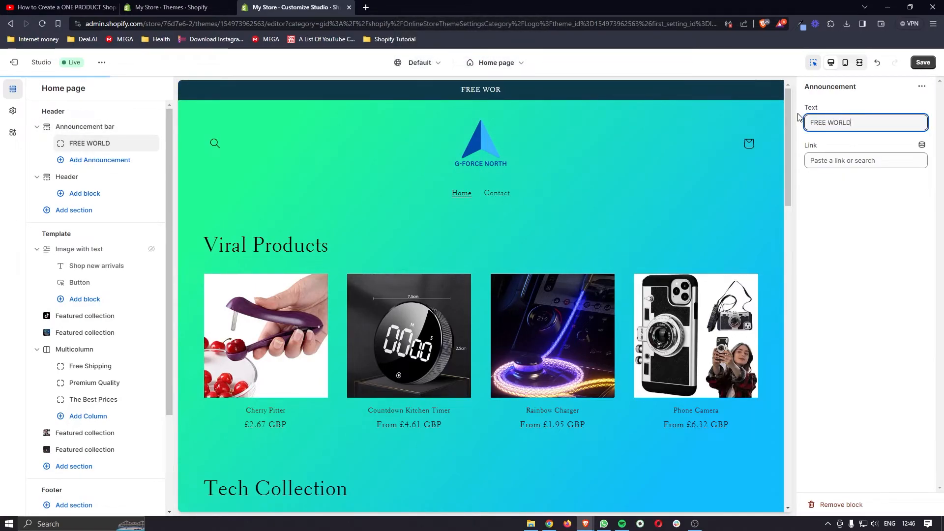
type("WIDE SHIPPING")
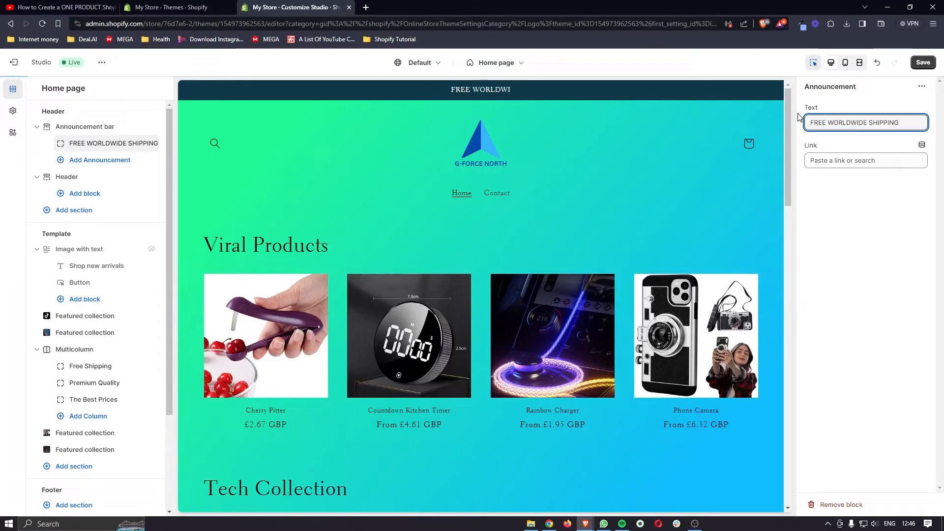
left_click(856, 200)
Apply color scheme Scheme 6 to the announcement bar and save the theme.
left_click(627, 90)
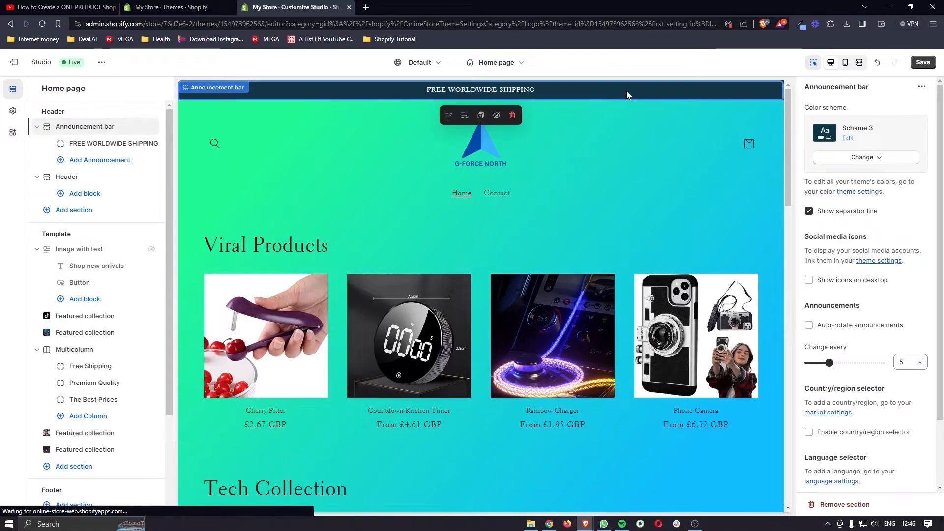
left_click(865, 156)
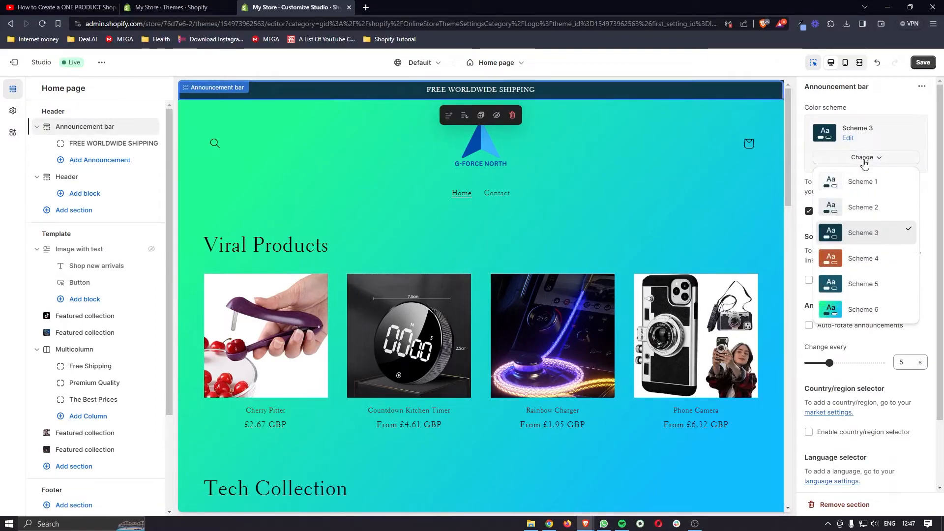
left_click(848, 308)
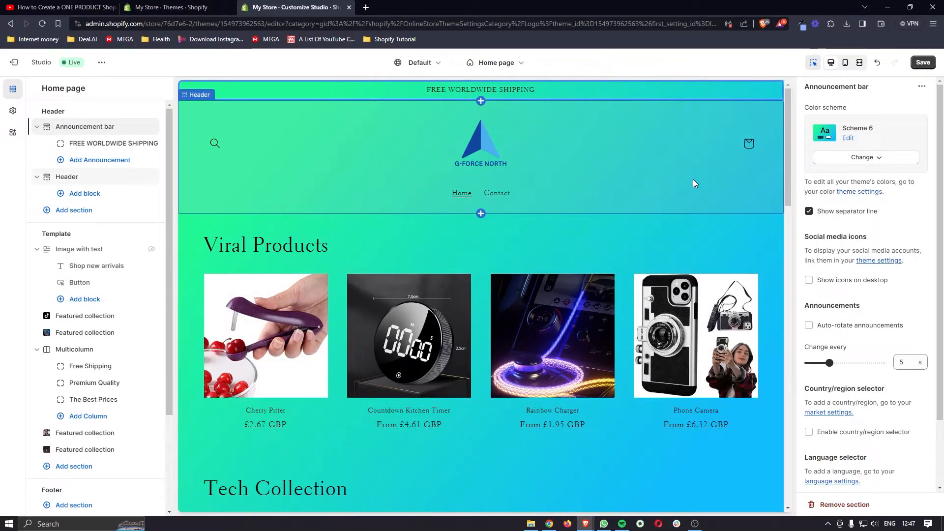
left_click(702, 208)
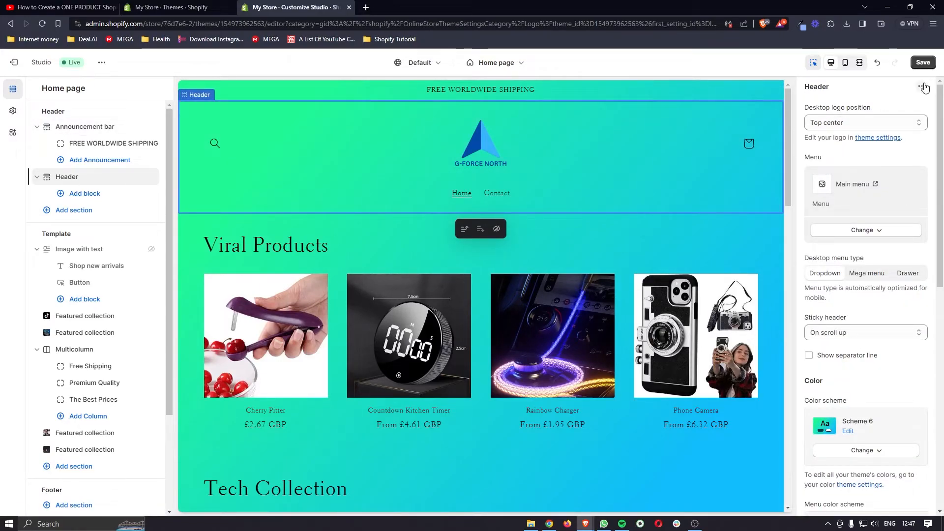
left_click(927, 65)
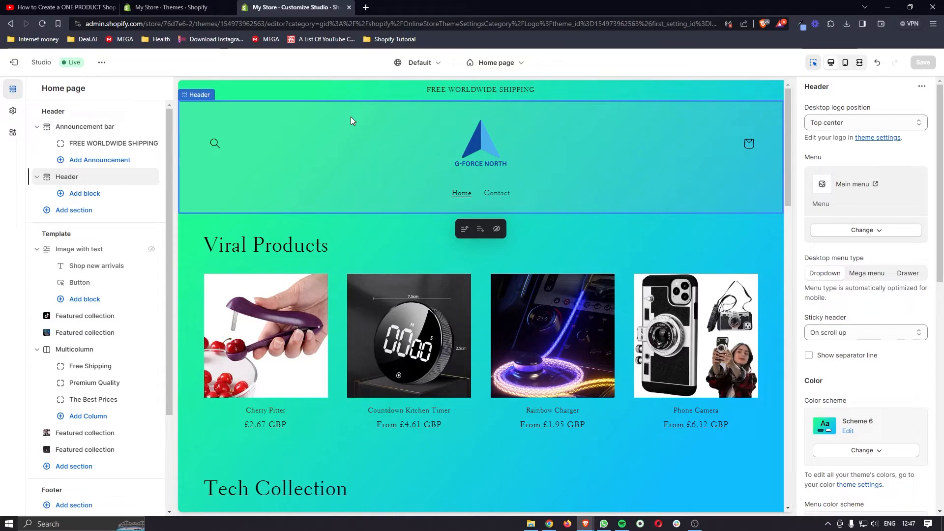
Leave the theme editor, open the store's Main menu navigation and remove its Contact item.
left_click(16, 64)
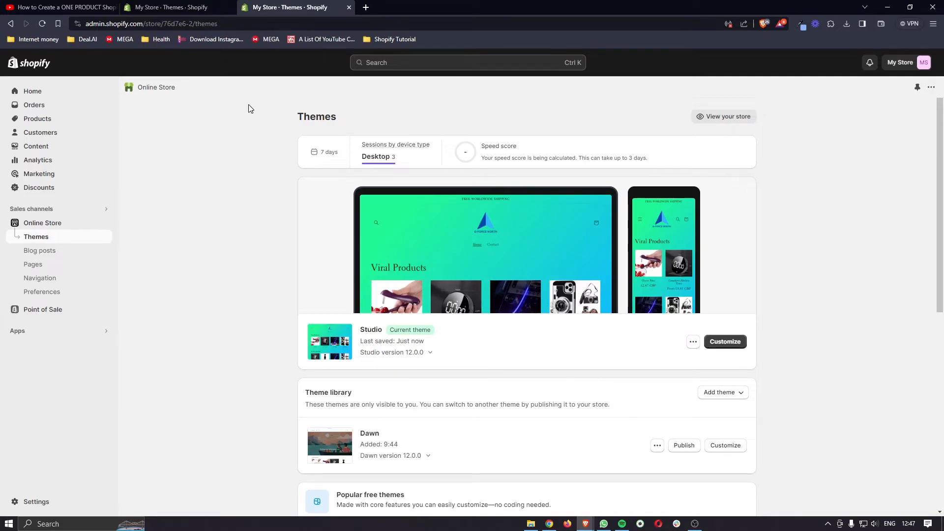
left_click(37, 280)
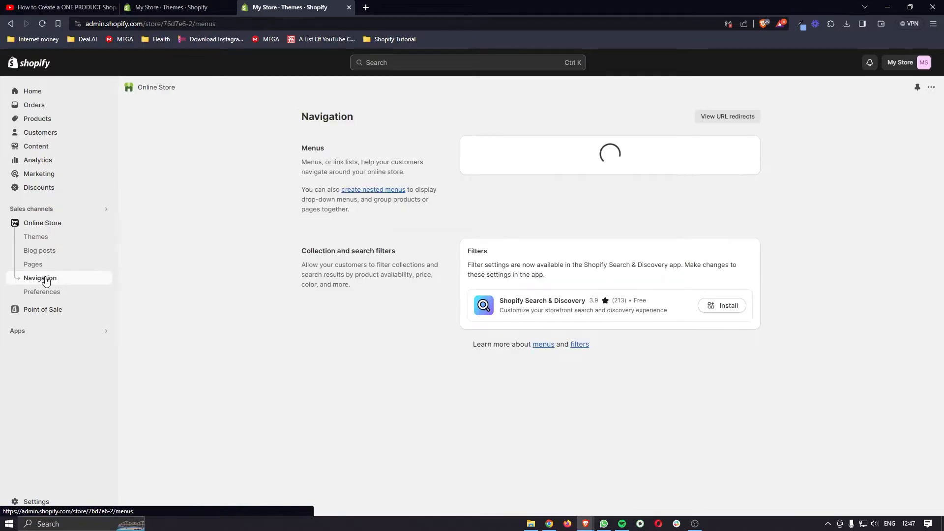
left_click_drag(291, 117, 365, 121)
left_click(346, 116)
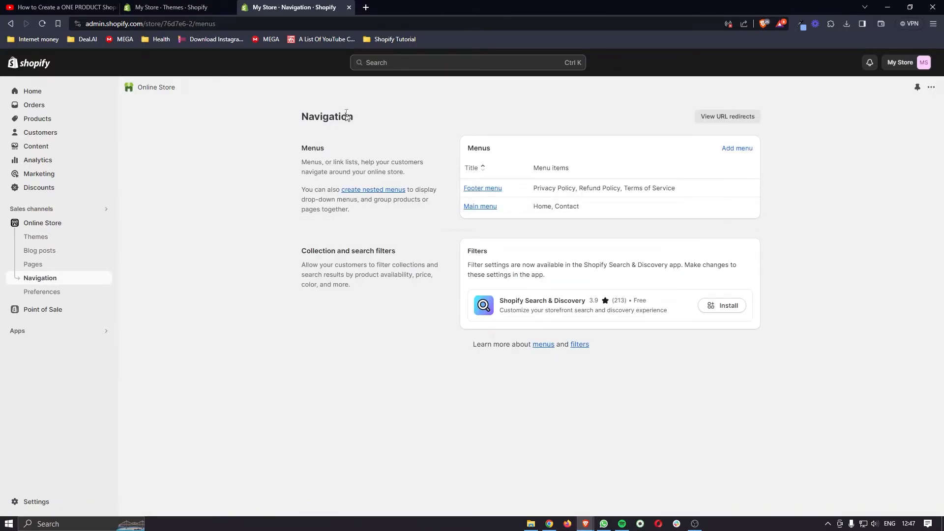
left_click(485, 210)
left_click_drag(317, 266, 318, 267)
left_click(586, 265)
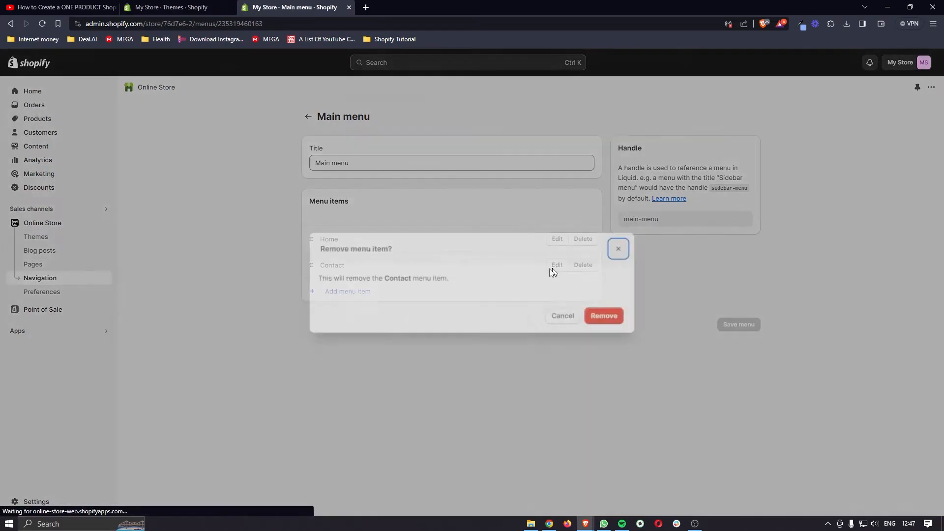
left_click(604, 314)
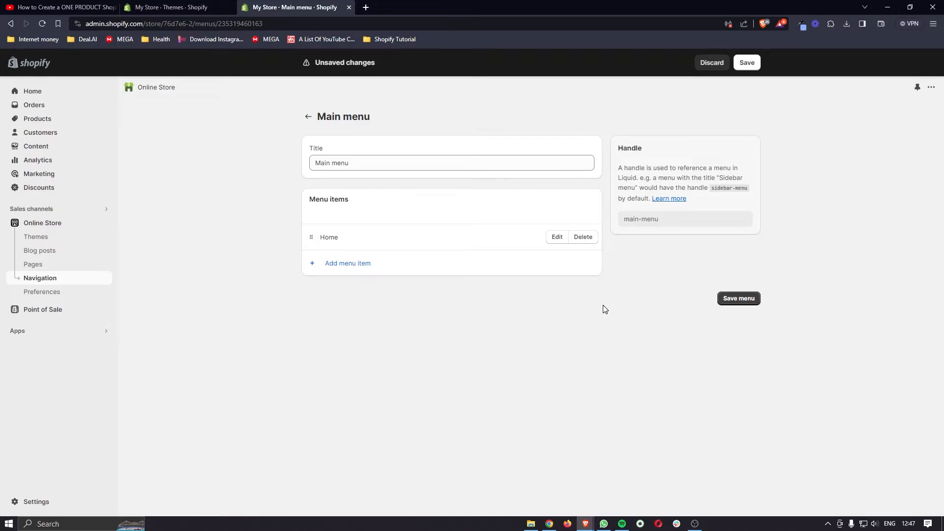
Add a menu item to the Main menu that links to the Viral Products collection.
left_click(328, 270)
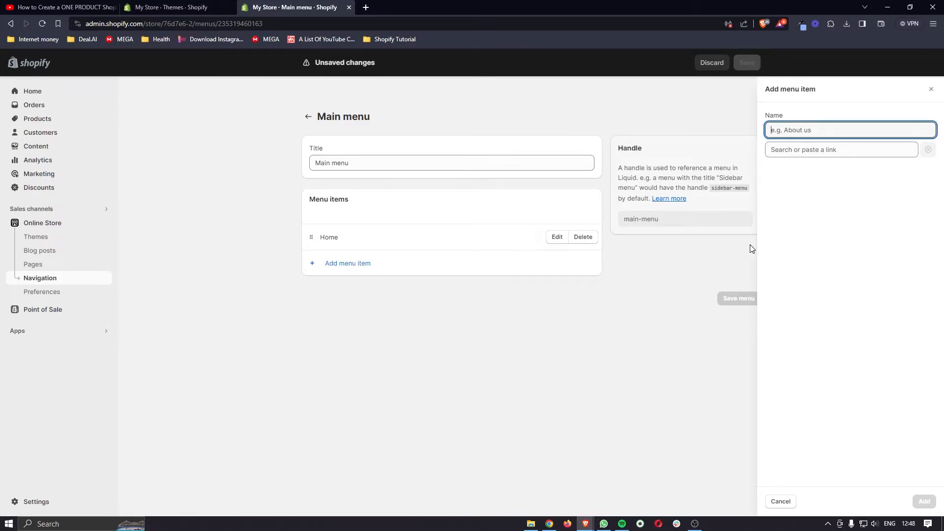
left_click(842, 150)
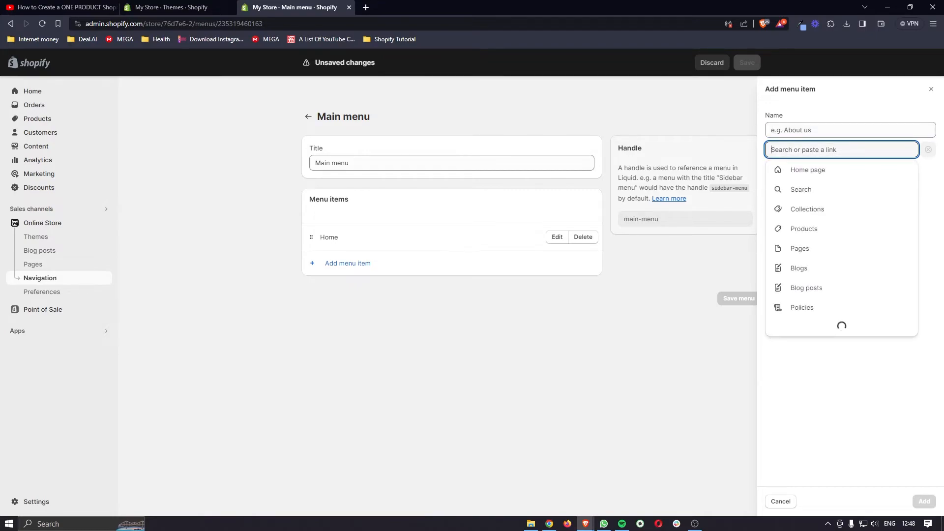
left_click(819, 213)
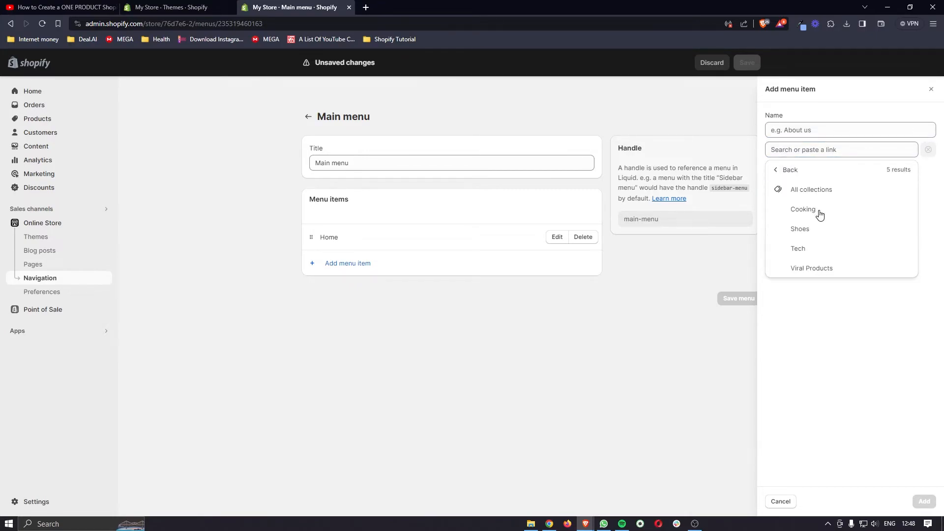
left_click(811, 270)
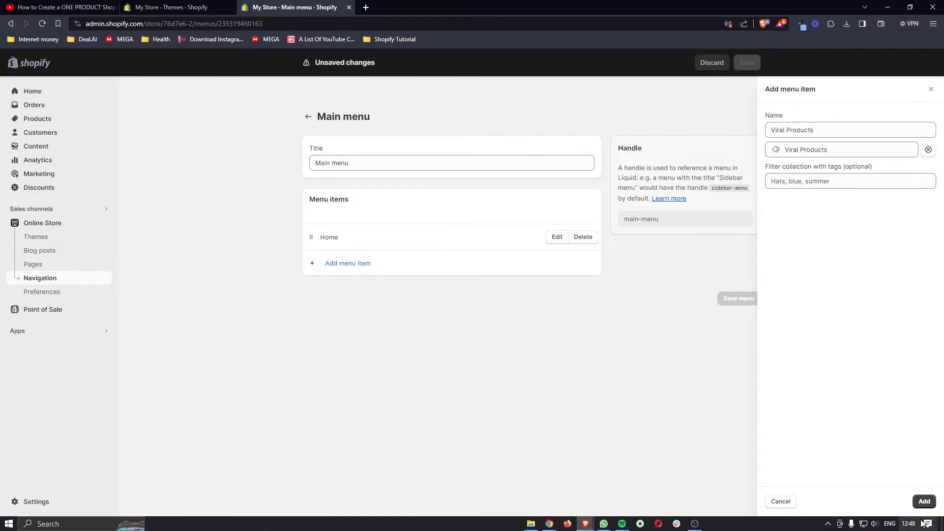
left_click(924, 501)
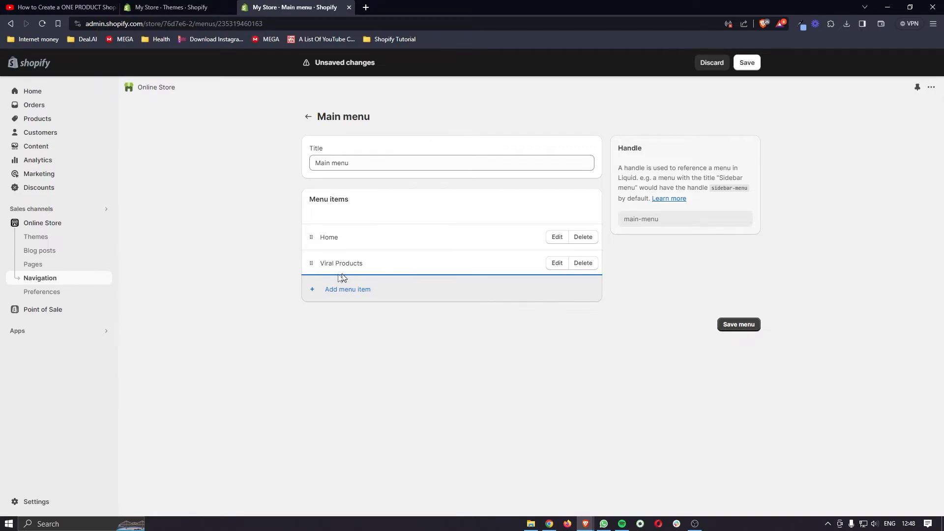
Add a Main menu item linking to the Cooking collection.
left_click(361, 294)
left_click(817, 150)
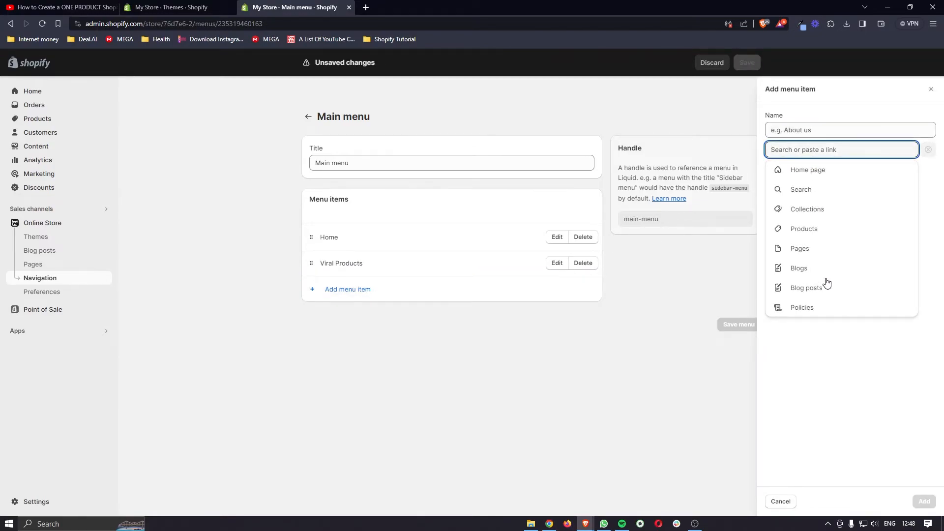
left_click(809, 210)
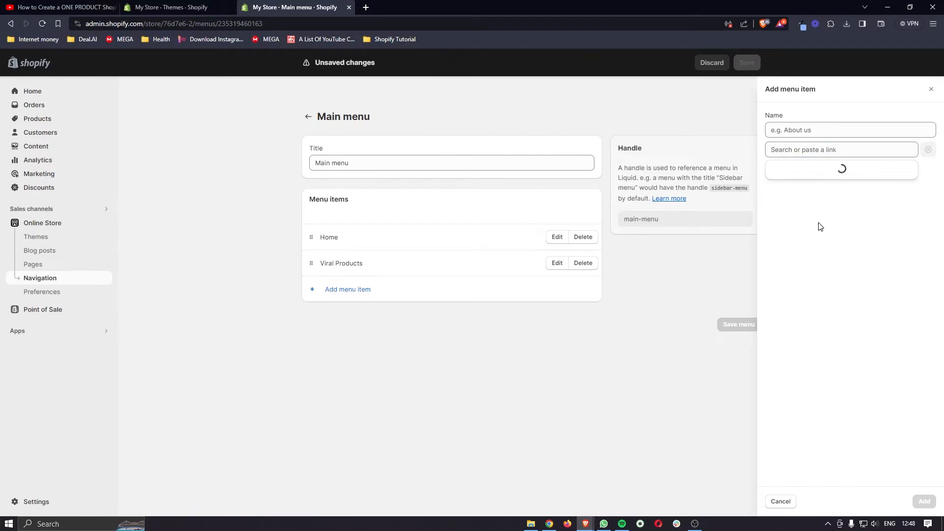
left_click(811, 211)
left_click(923, 502)
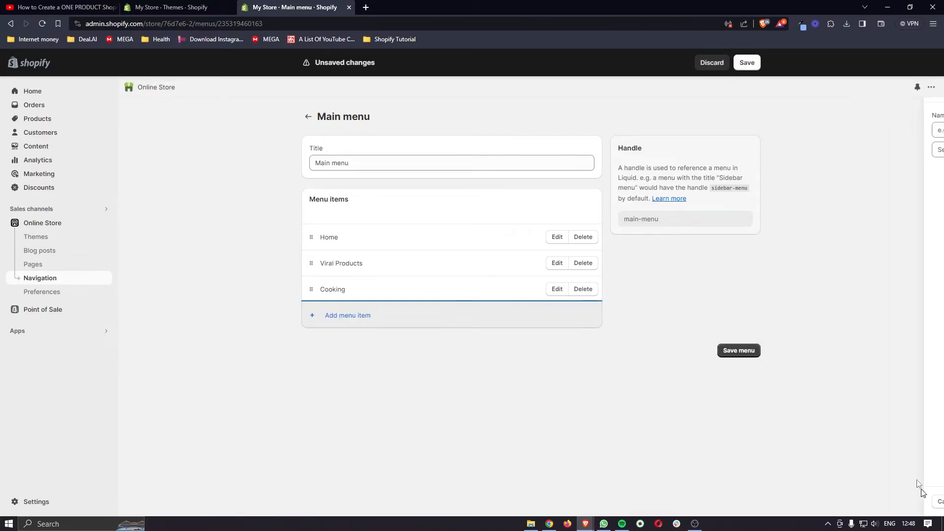
Add a Main menu item linking to the Shoes collection.
left_click(372, 322)
left_click(842, 150)
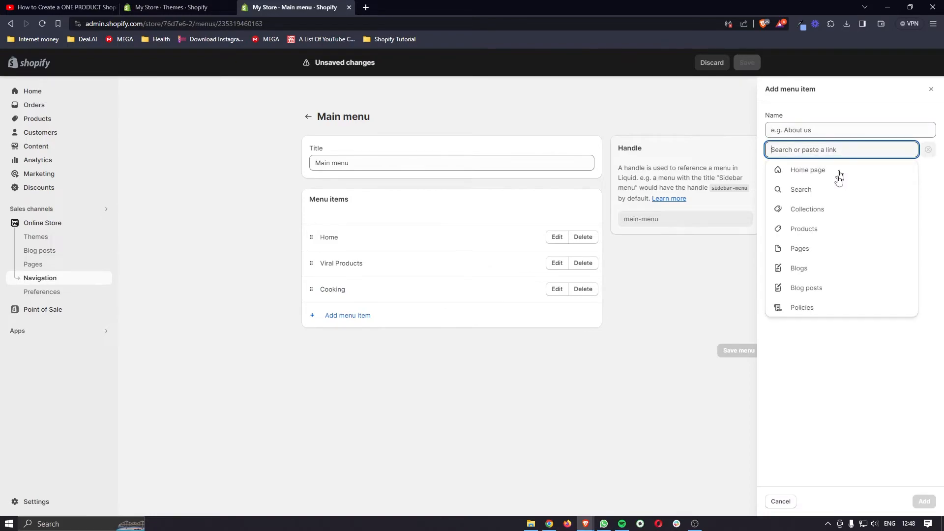
left_click(812, 210)
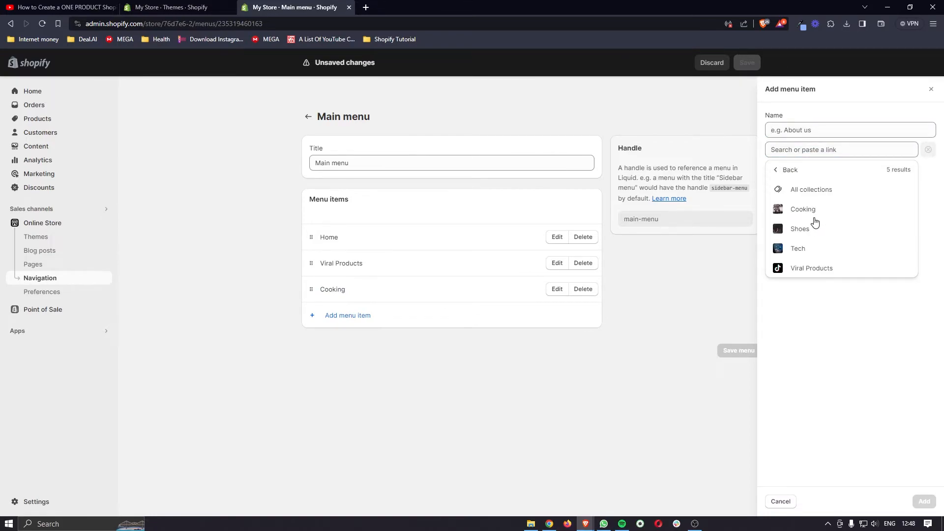
left_click(811, 230)
left_click(925, 501)
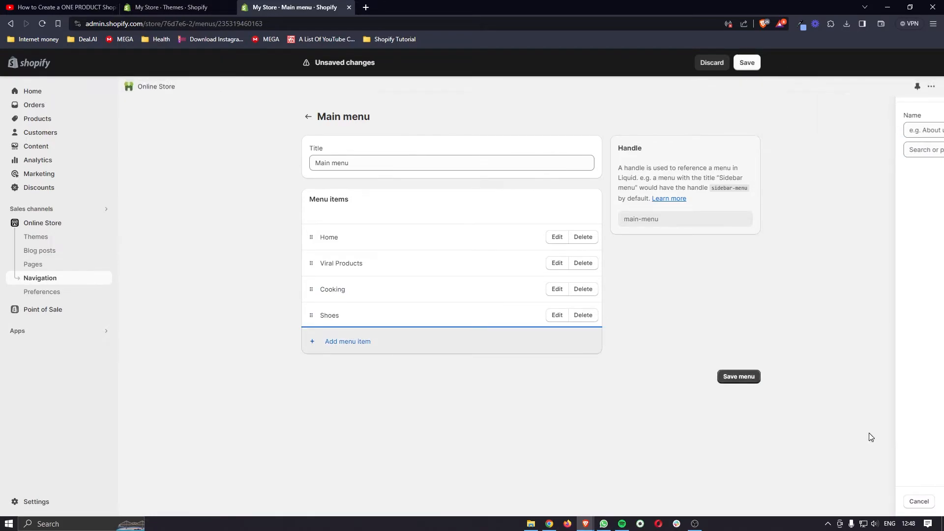
Add a Main menu item linking to the Tech collection and save the menu.
left_click(351, 340)
left_click(832, 148)
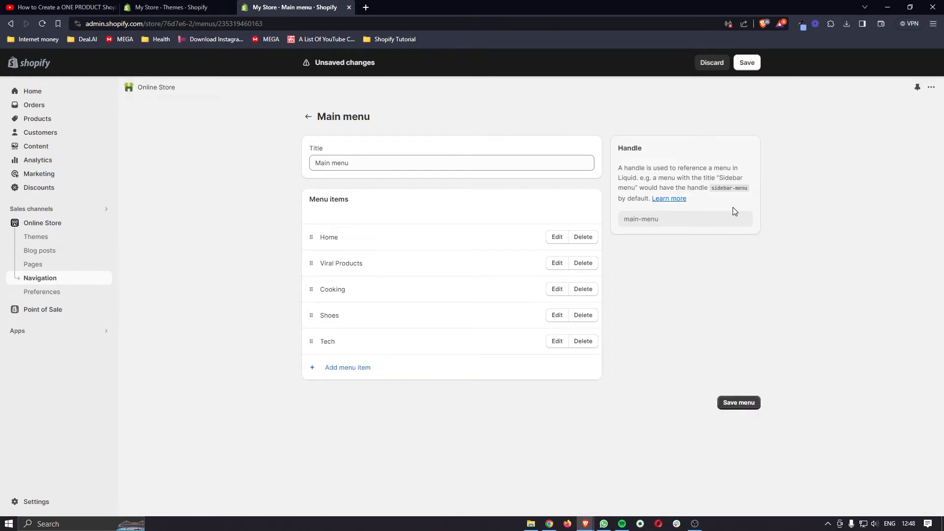
left_click(739, 402)
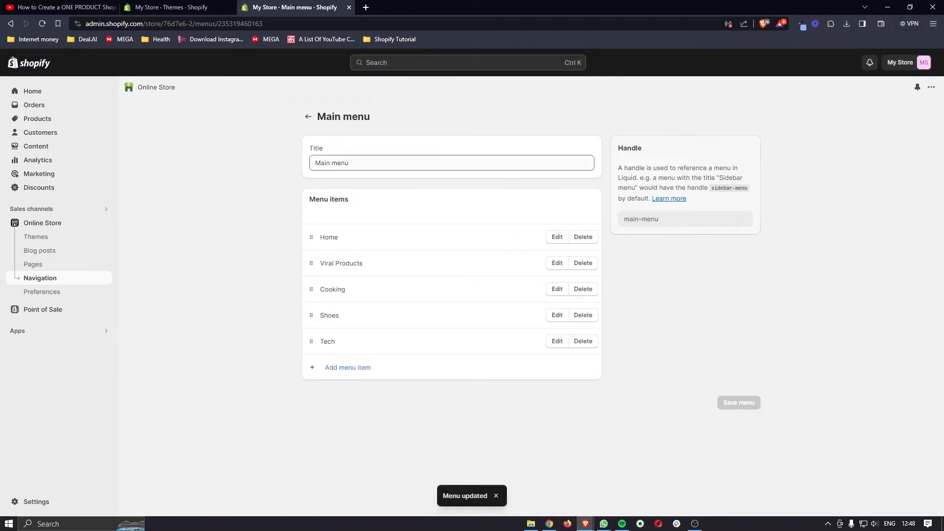
Reopen the Studio theme's editor, review the home page from header menu to footer, and exit the editor.
left_click(37, 223)
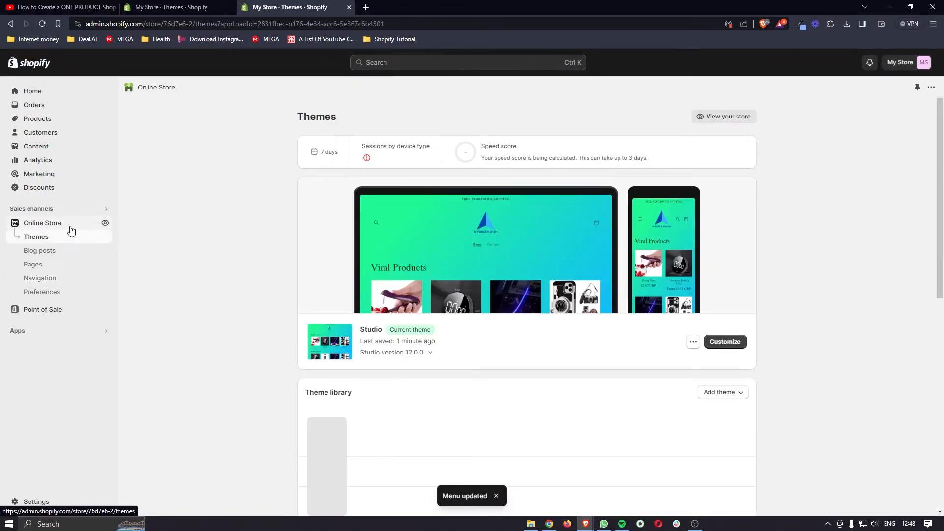
left_click(726, 341)
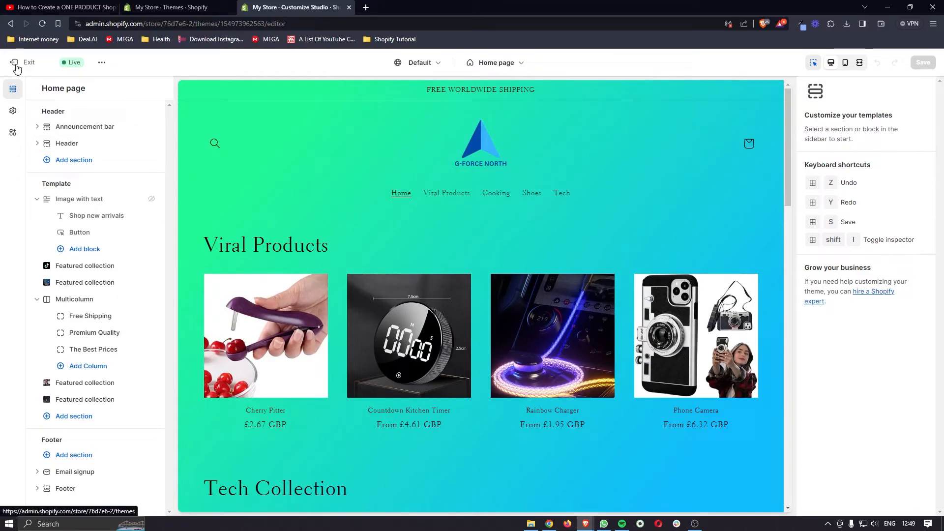
scroll(324, 278, "down", 15)
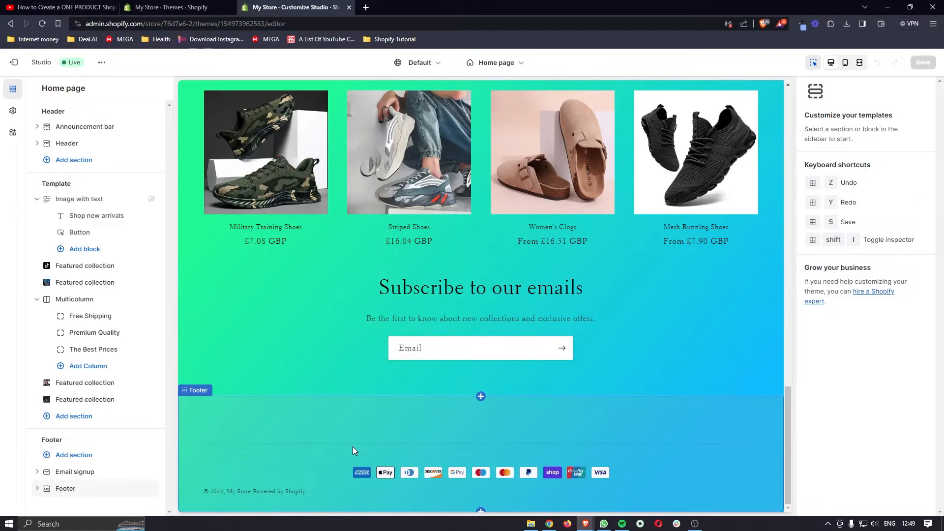
left_click(21, 67)
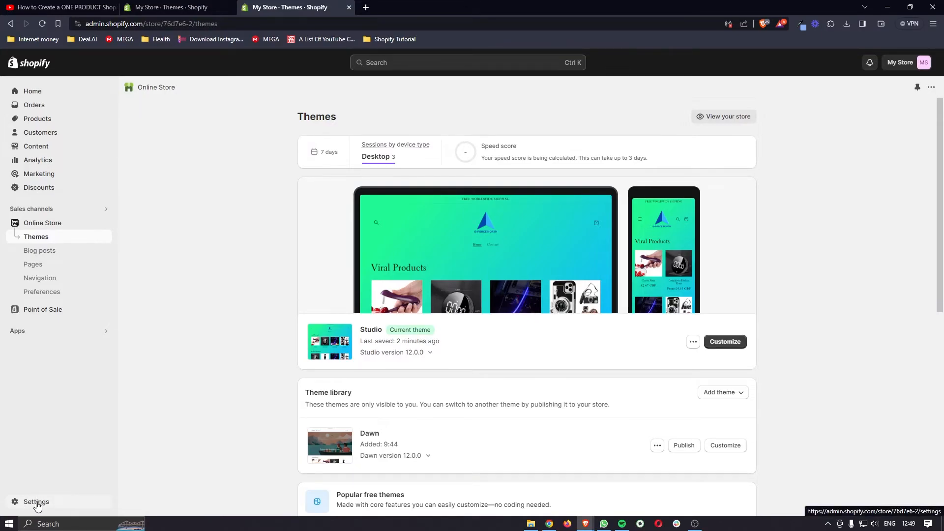
Open the store's policy settings and fill the written return and refund policy with the template.
left_click(37, 502)
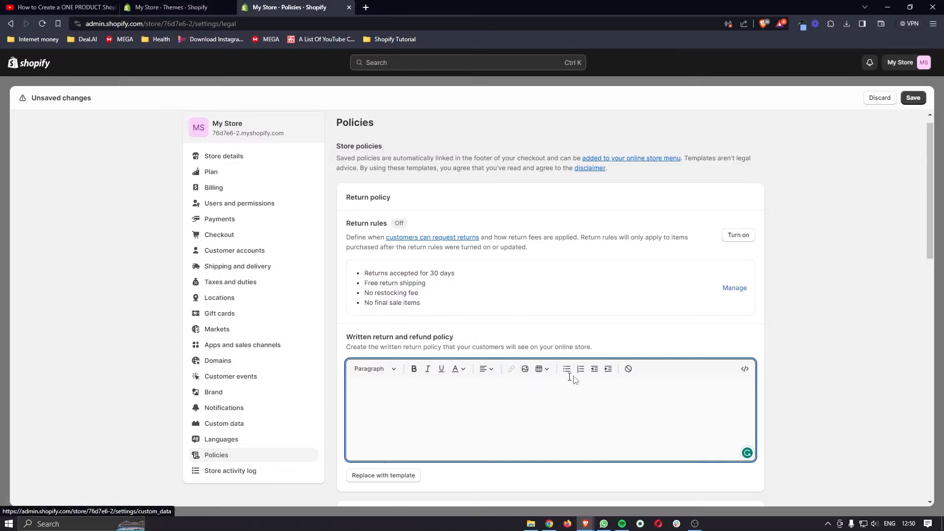
scroll(799, 323, "down", 2)
scroll(798, 328, "down", 1)
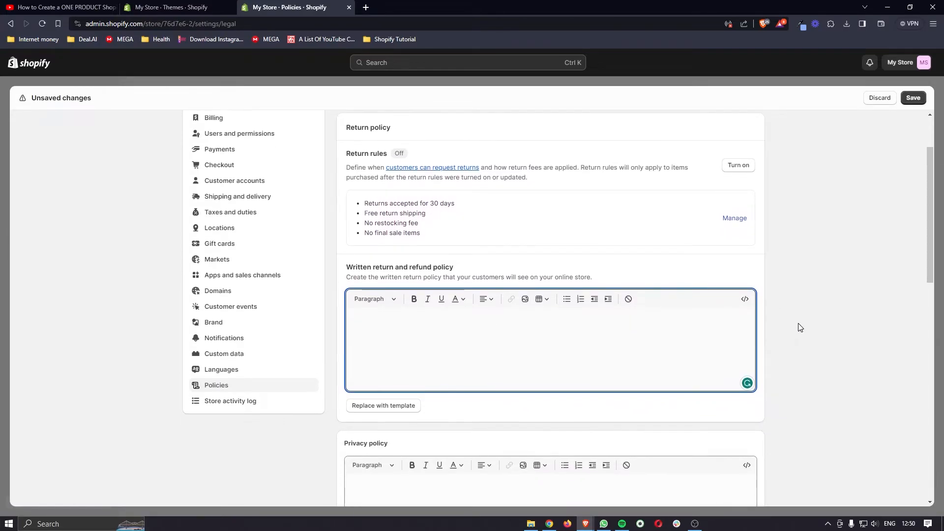
left_click_drag(345, 249, 469, 256)
left_click(485, 249)
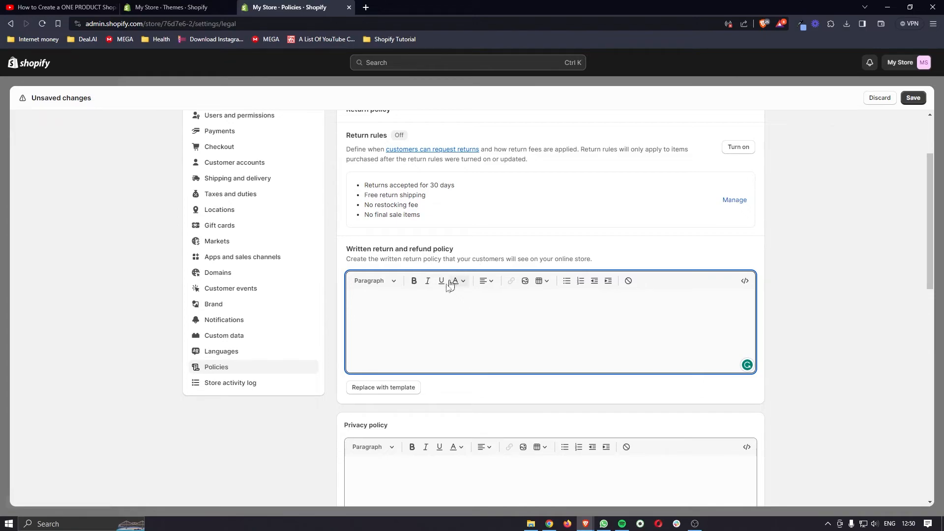
left_click(373, 388)
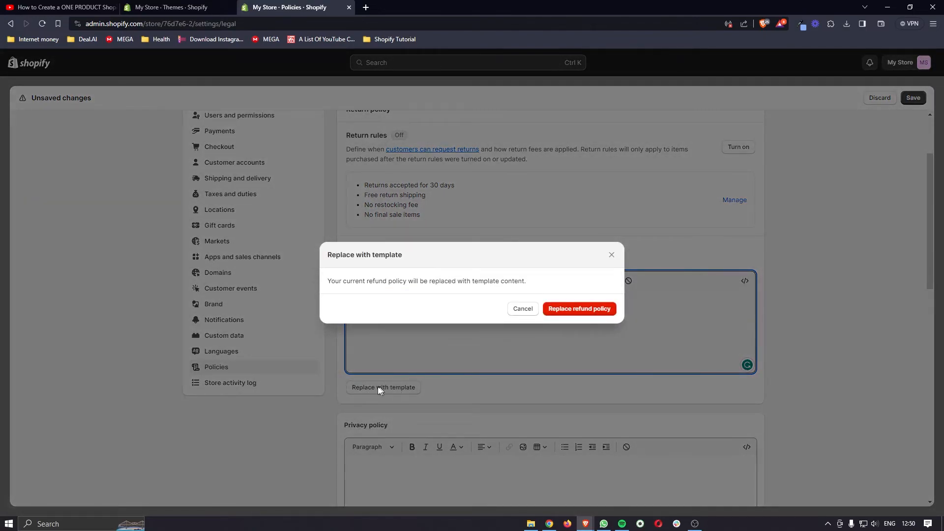
left_click(584, 313)
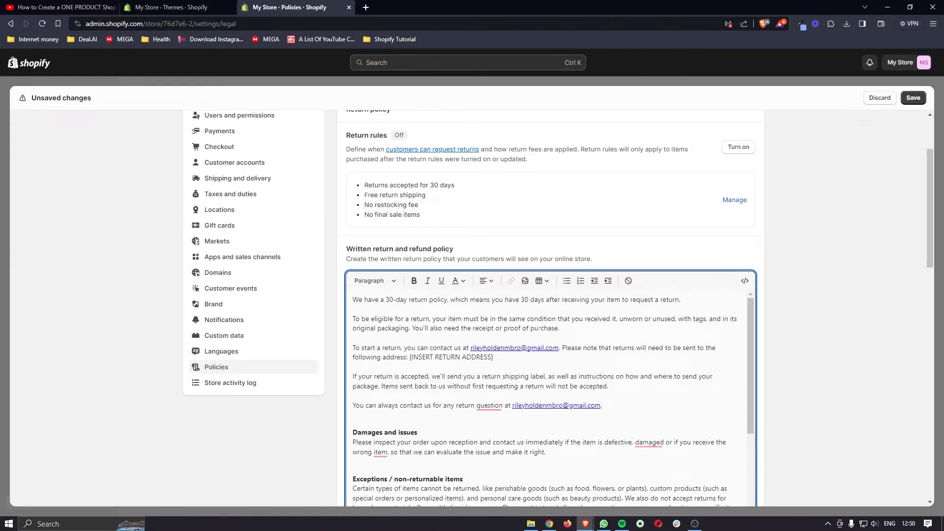
Review the return and refund policy text through to the Refunds section and locate the return address placeholder.
scroll(677, 384, "down", 2)
scroll(769, 377, "down", 2)
scroll(728, 344, "down", 2)
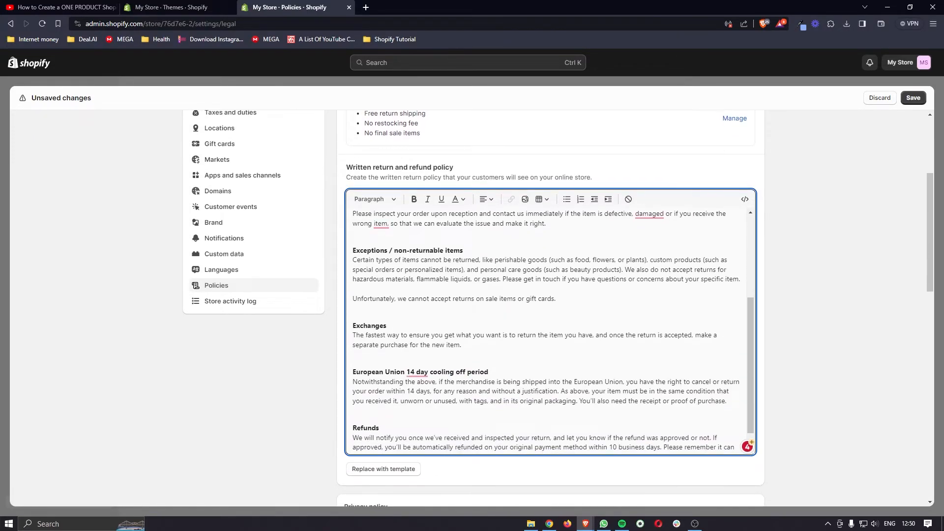
scroll(546, 330, "down", 1)
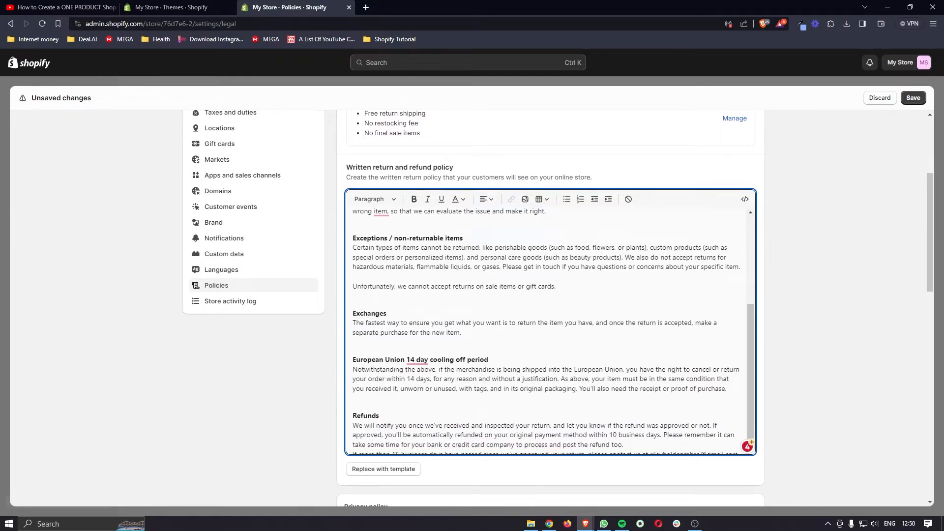
scroll(546, 329, "up", 5)
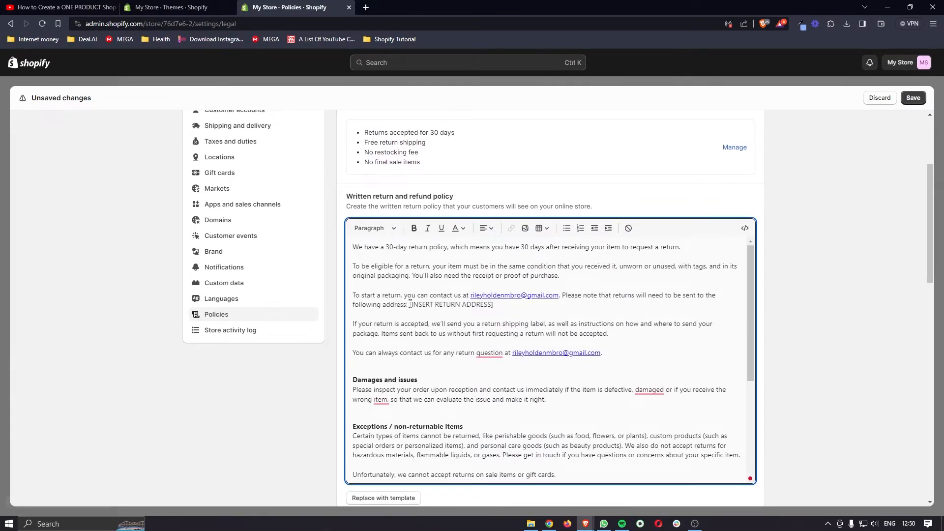
left_click_drag(410, 304, 448, 305)
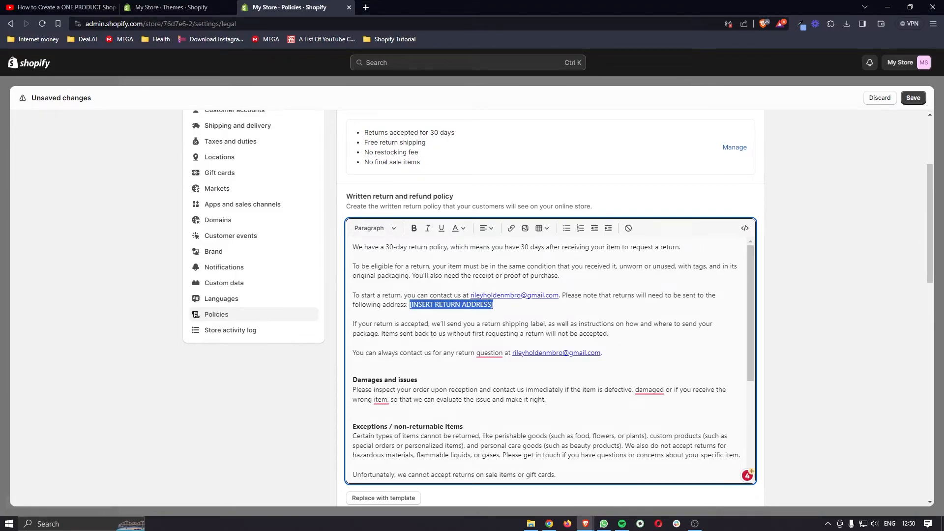
left_click(850, 287)
Create the privacy policy from its template and select the "Last updated" date placeholder.
scroll(856, 285, "down", 6)
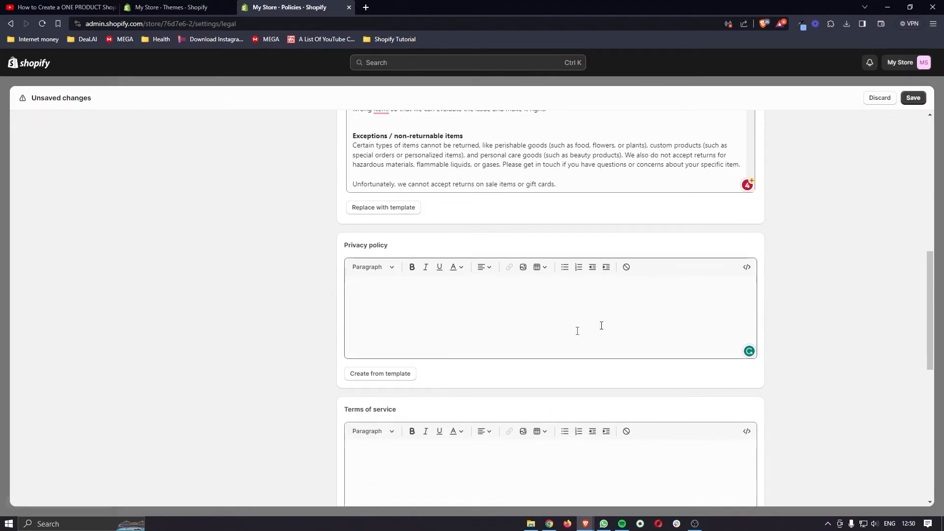
left_click_drag(342, 248, 407, 249)
left_click(400, 337)
left_click(388, 375)
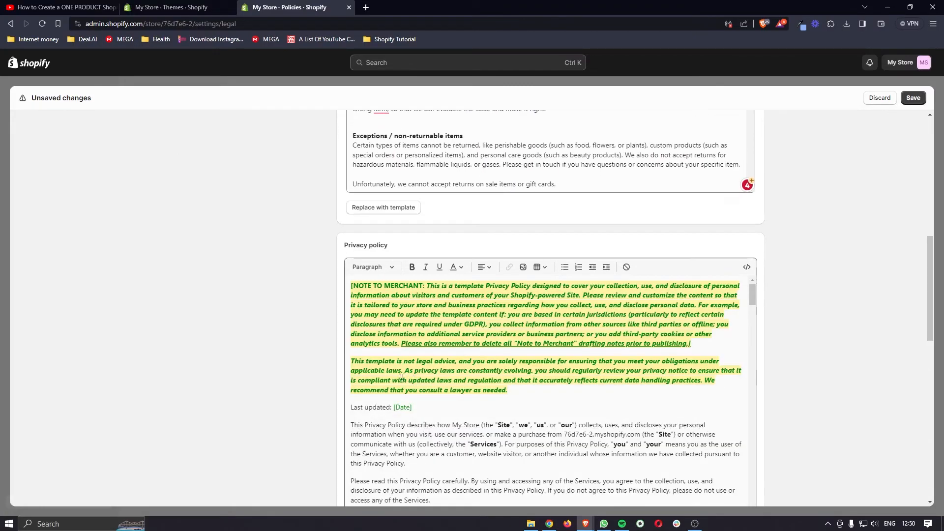
scroll(389, 379, "down", 3)
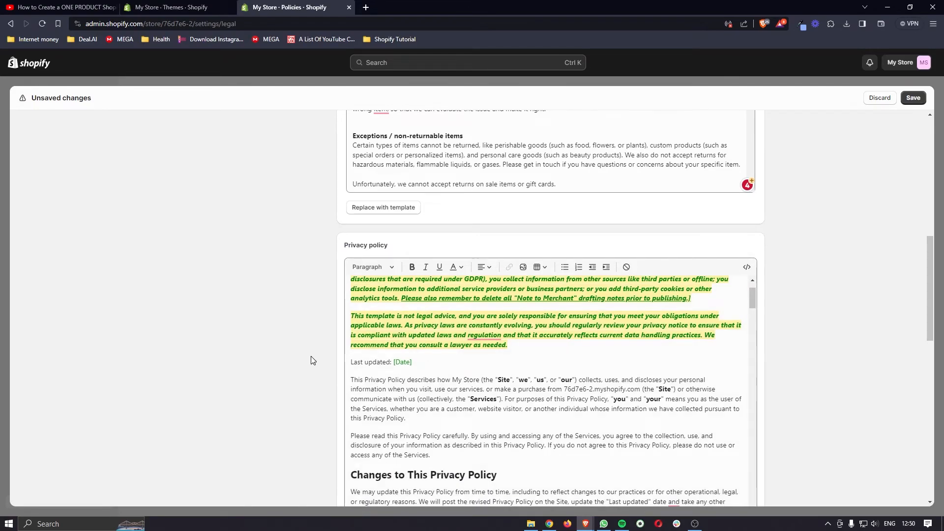
scroll(311, 357, "down", 2)
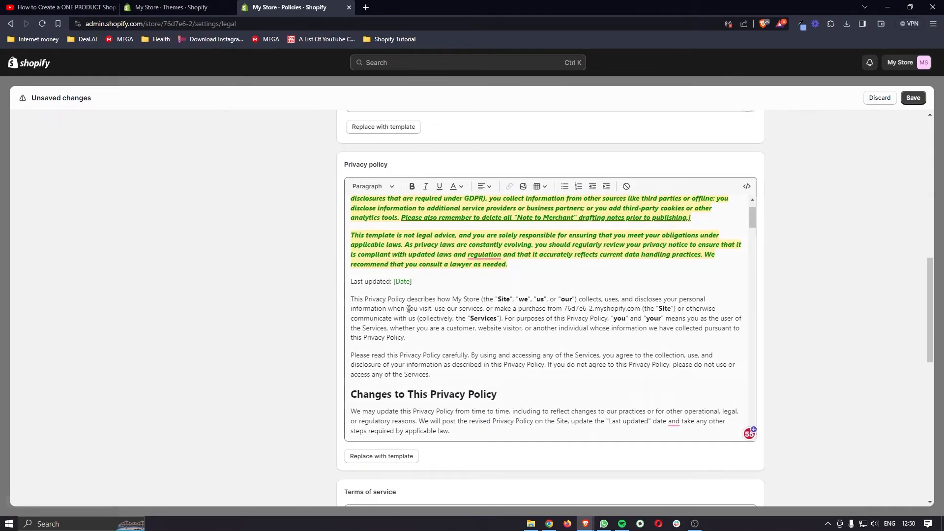
left_click(393, 282)
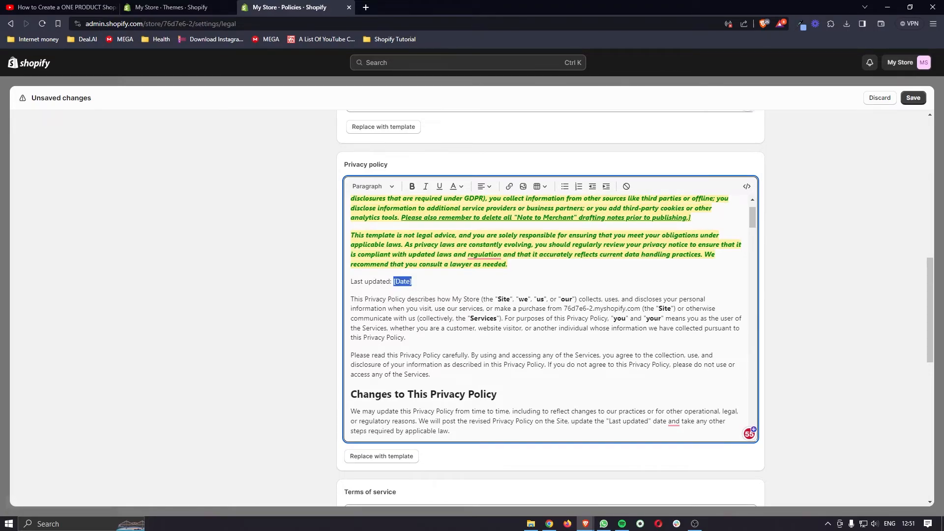
Create the terms of service and contact information from templates, then save the policies and close the settings.
scroll(512, 294, "down", 15)
scroll(546, 315, "down", 10)
scroll(799, 355, "down", 6)
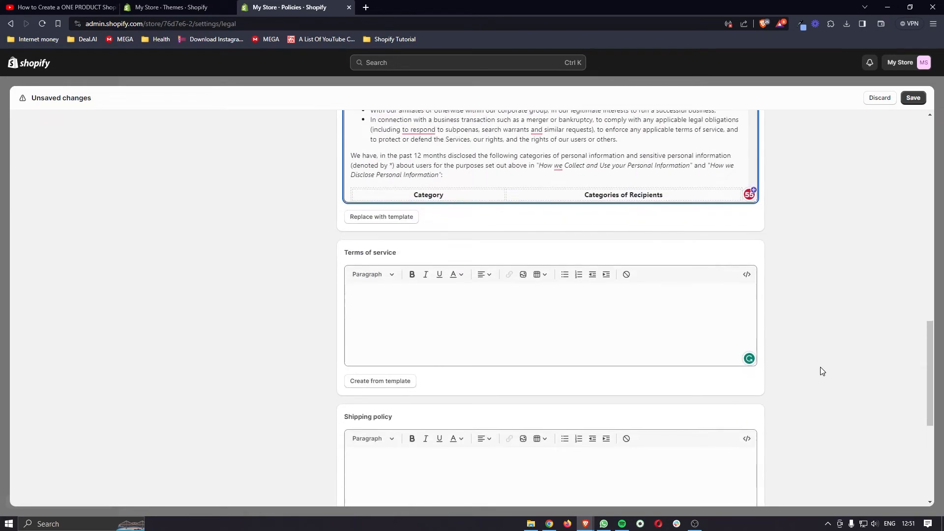
scroll(820, 369, "down", 2)
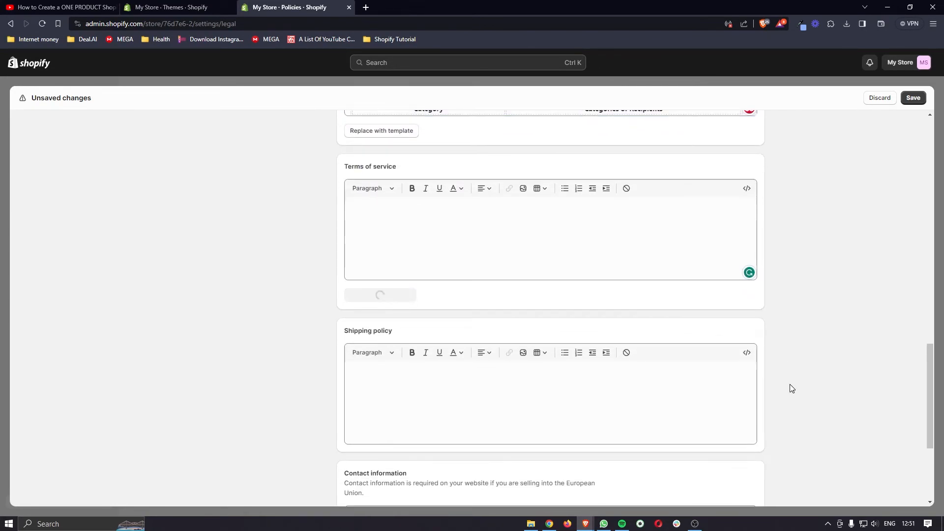
scroll(790, 388, "down", 5)
left_click(390, 435)
scroll(390, 437, "up", 12)
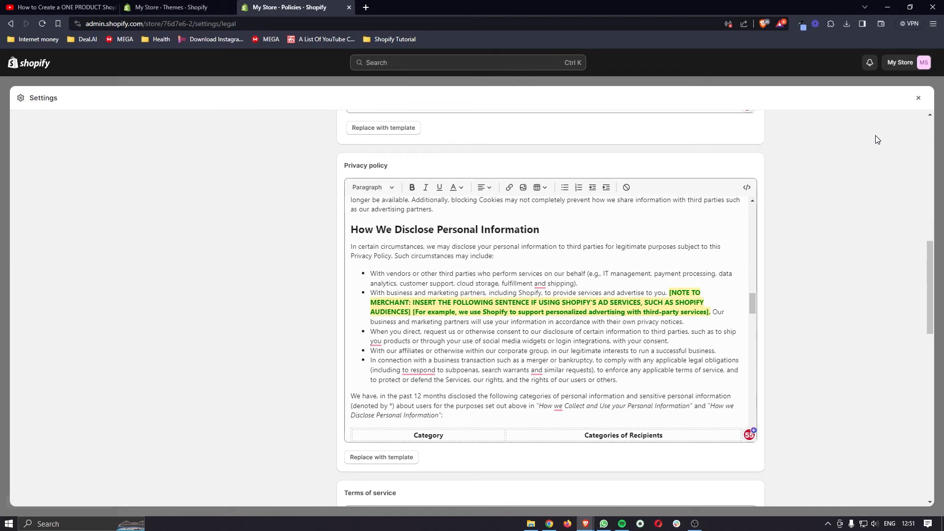
left_click(919, 103)
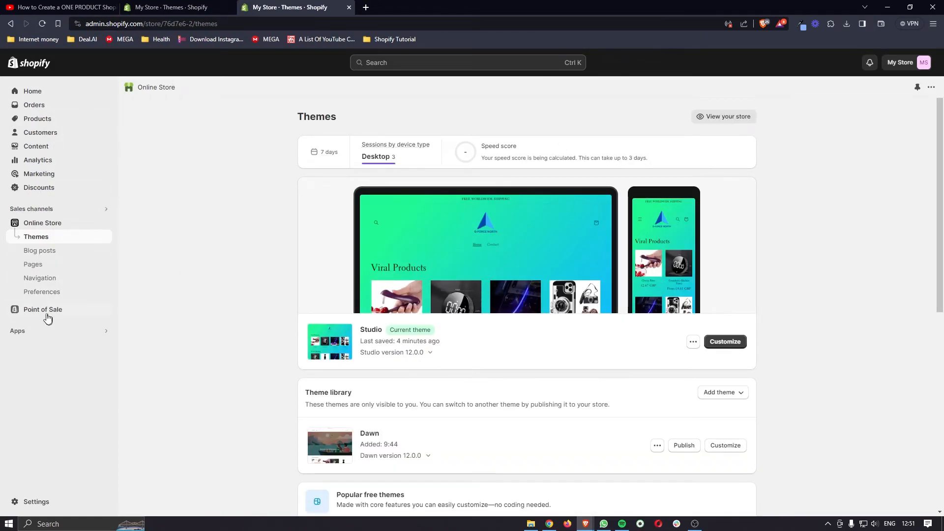
Remove all existing Footer menu items and add one linking to the Contact Information policy.
left_click(58, 284)
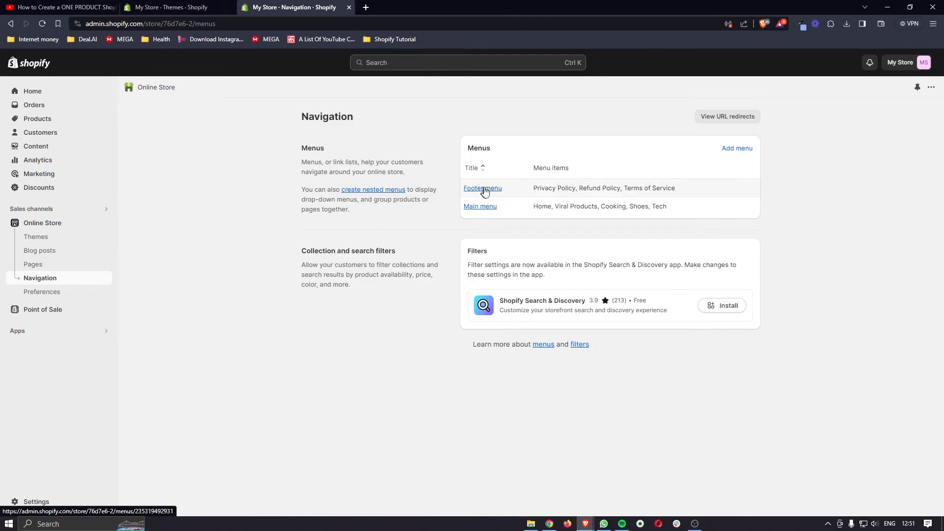
left_click(484, 189)
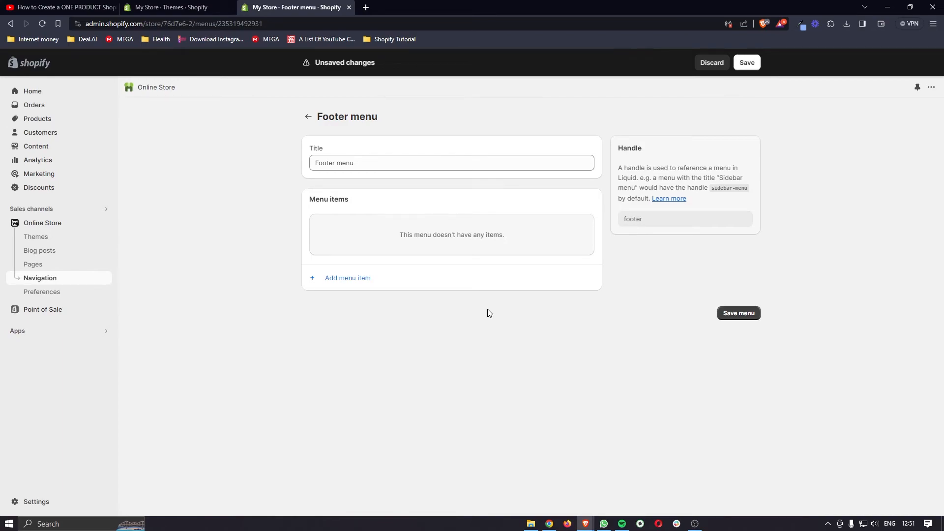
left_click(344, 280)
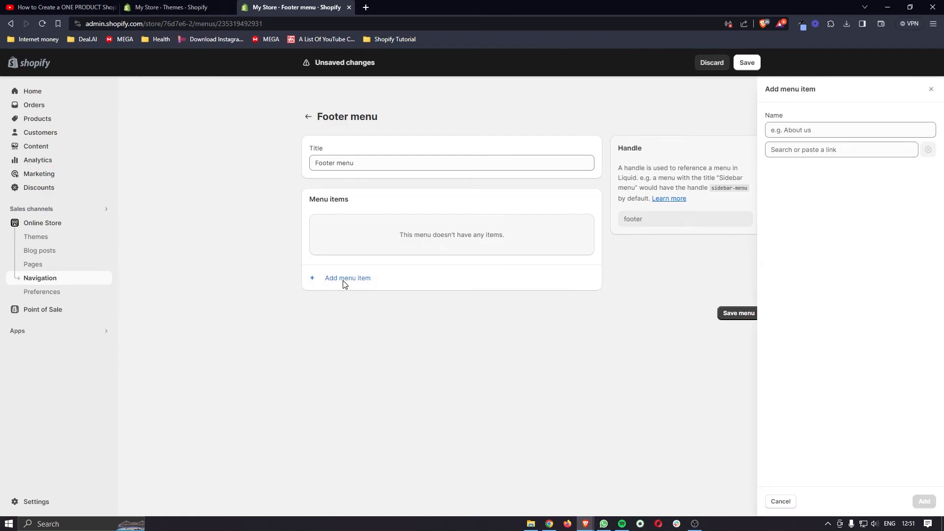
left_click(799, 149)
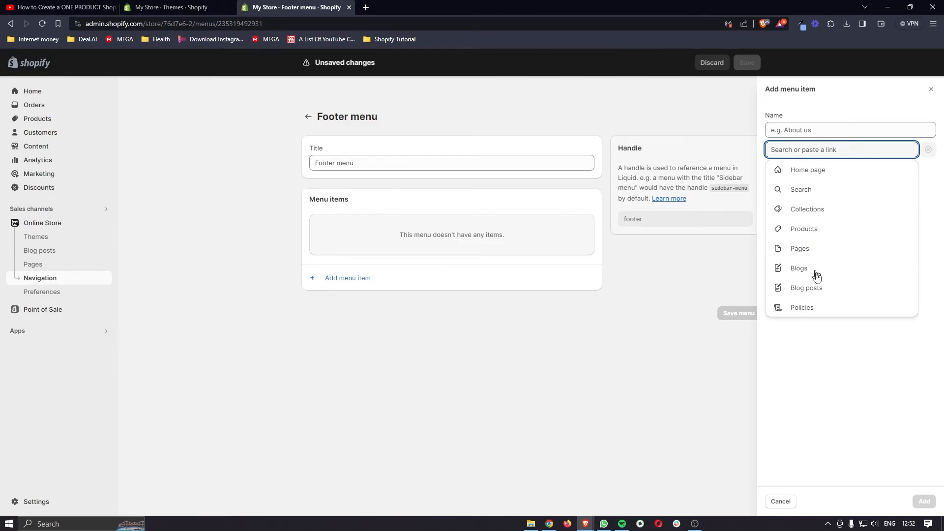
left_click(801, 309)
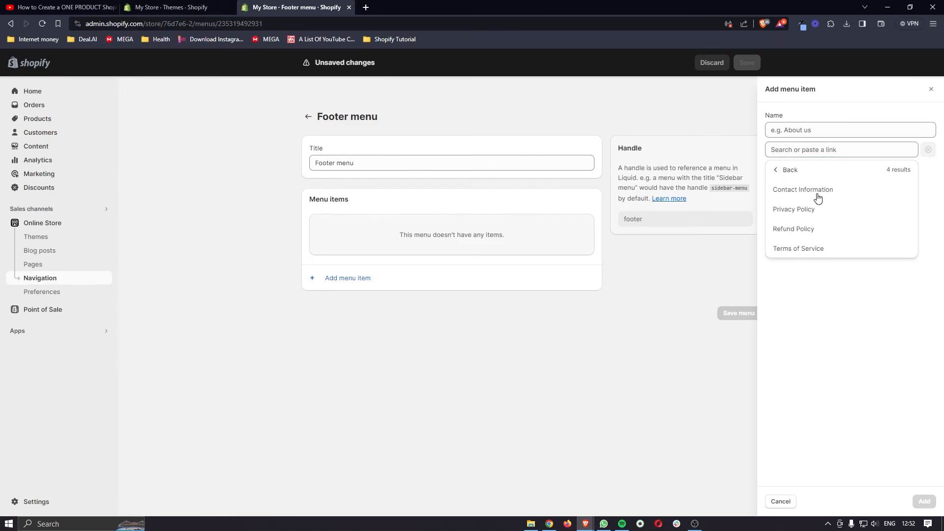
left_click(778, 190)
left_click(923, 501)
Add a Footer menu item linking to the Privacy Policy.
left_click(364, 264)
left_click(806, 149)
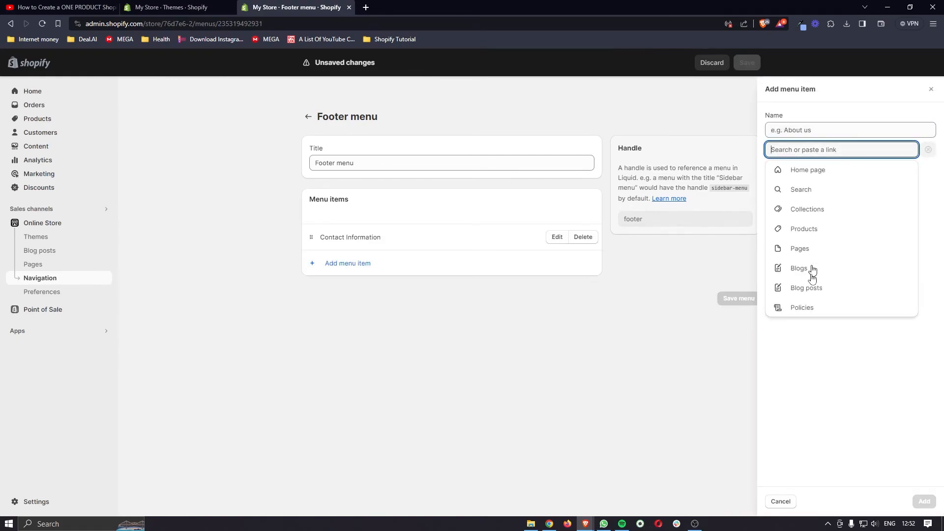
left_click(802, 308)
left_click(807, 208)
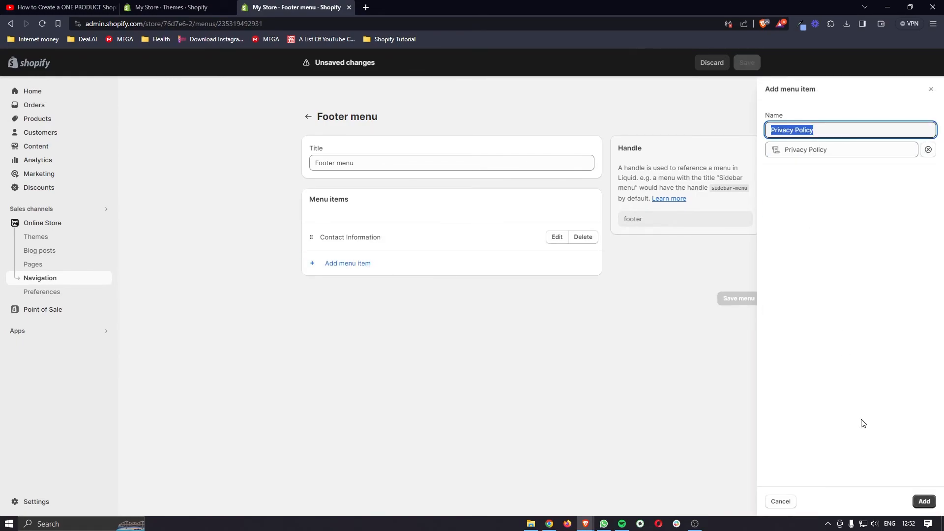
left_click(924, 502)
Add Footer menu items linking to the Refund Policy and Terms of Service, and save the menu.
left_click(466, 296)
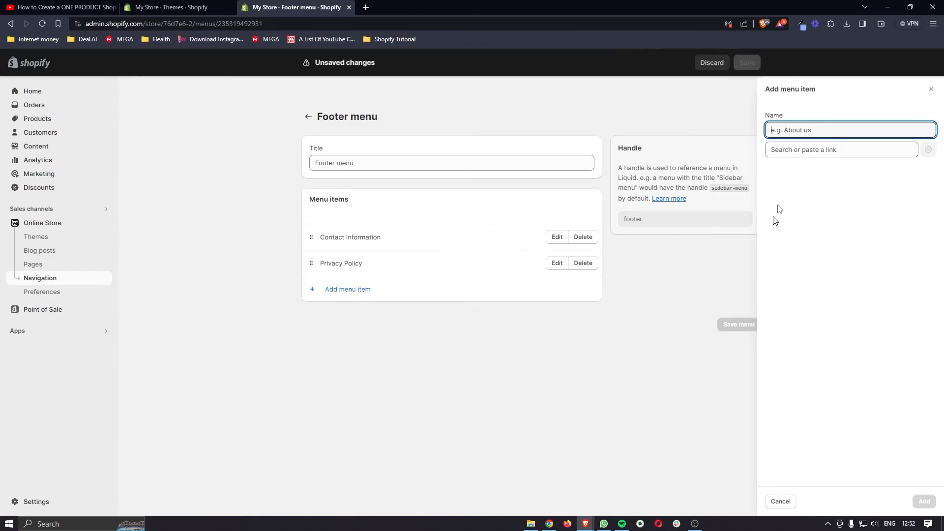
left_click(794, 151)
left_click(802, 308)
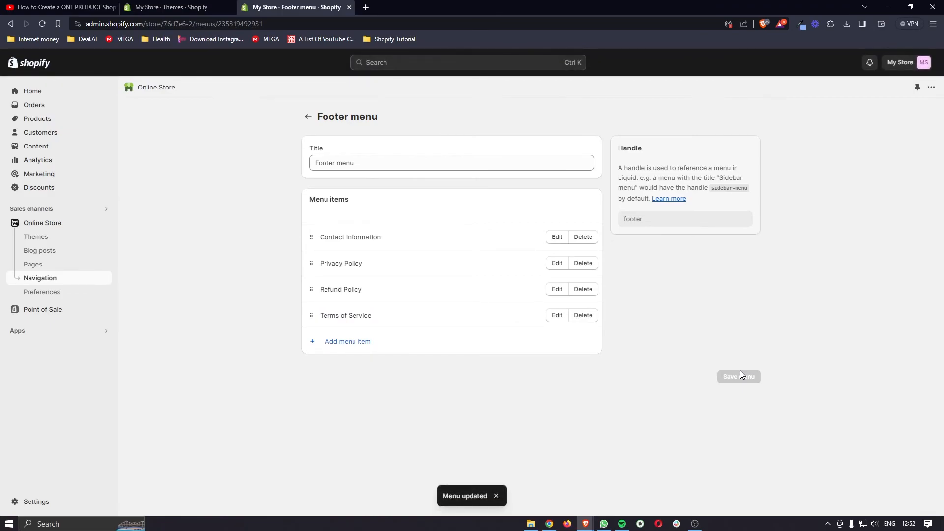
Open the Studio theme's editor and select the Footer section of the home page.
left_click(37, 236)
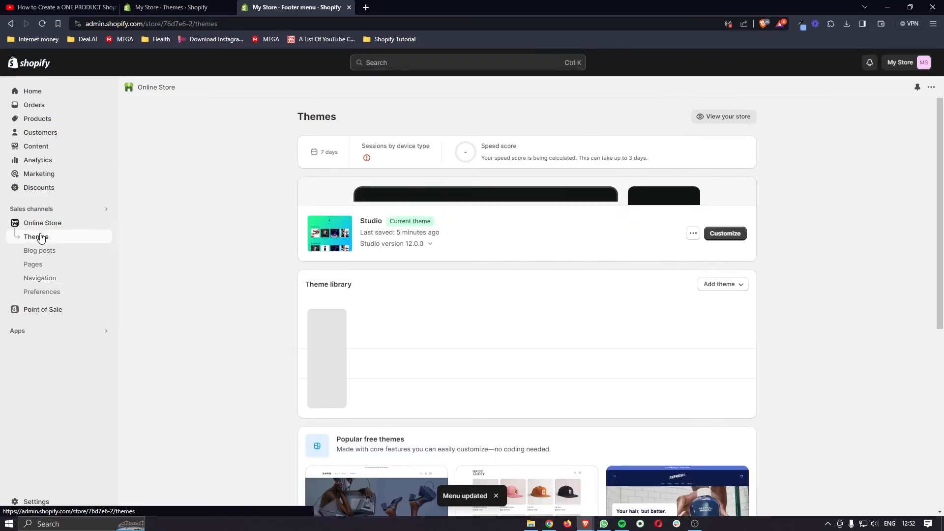
left_click(722, 344)
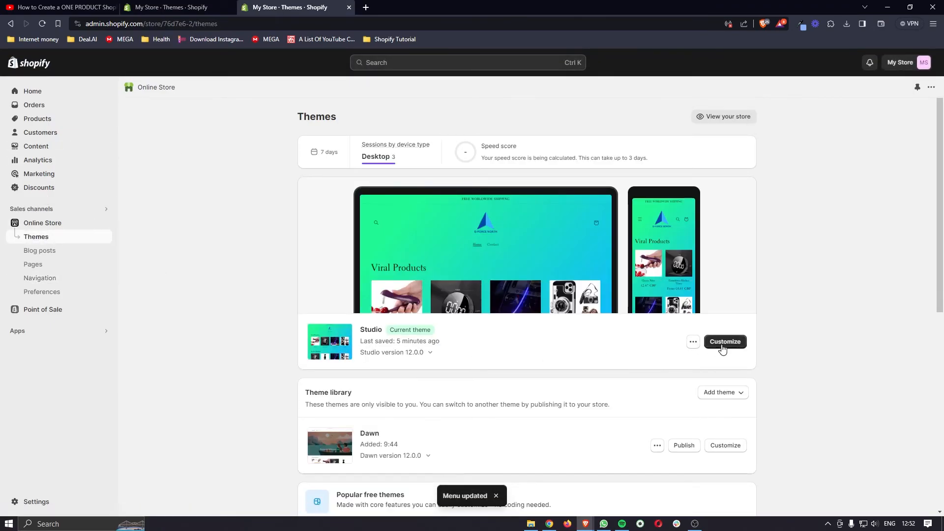
scroll(664, 334, "down", 15)
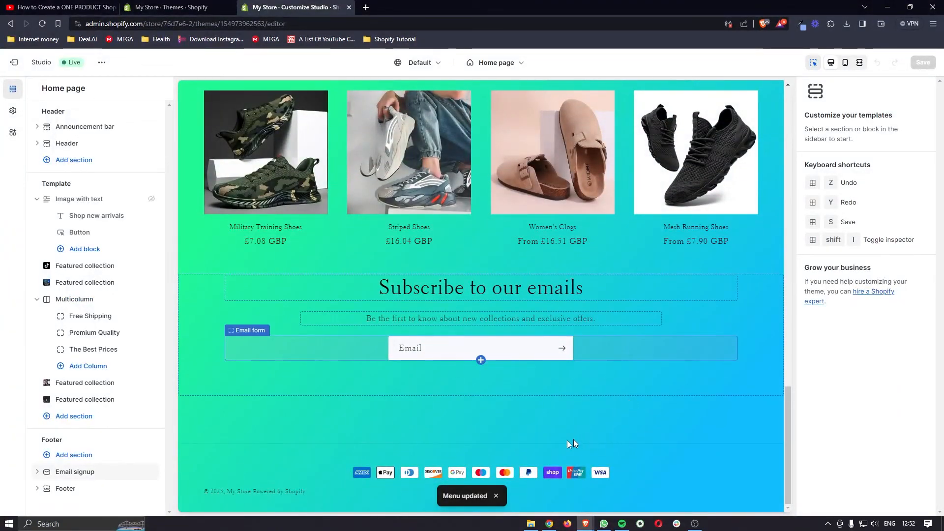
left_click(613, 453)
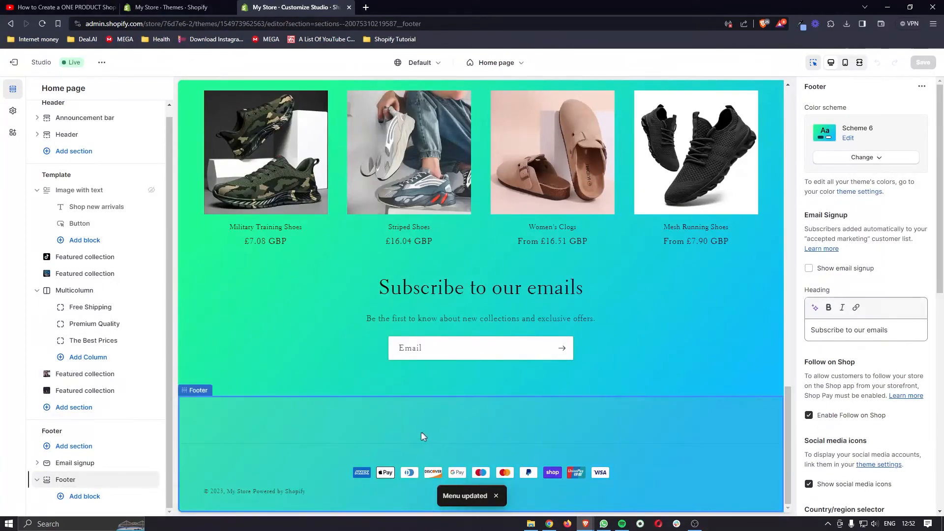
Add a Menu block showing the Footer menu to the footer and clear its "Quick links" heading.
left_click(87, 498)
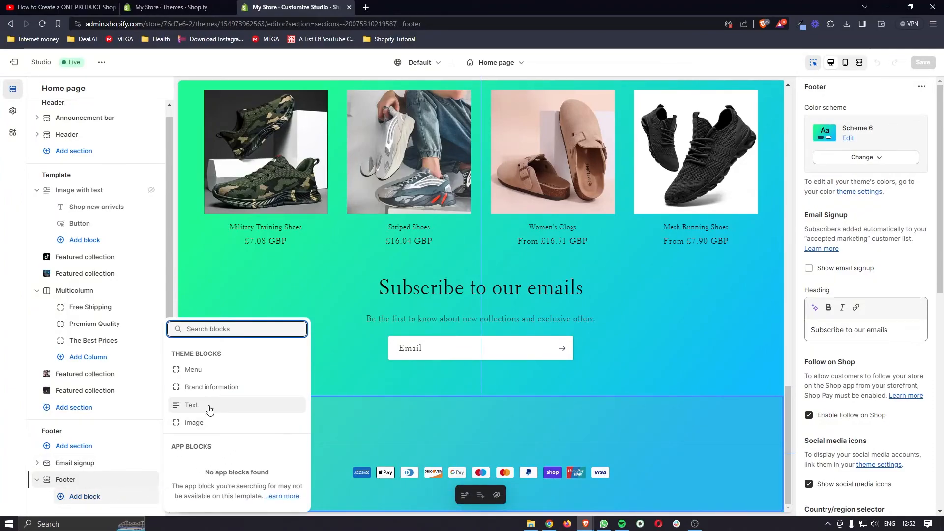
left_click(194, 370)
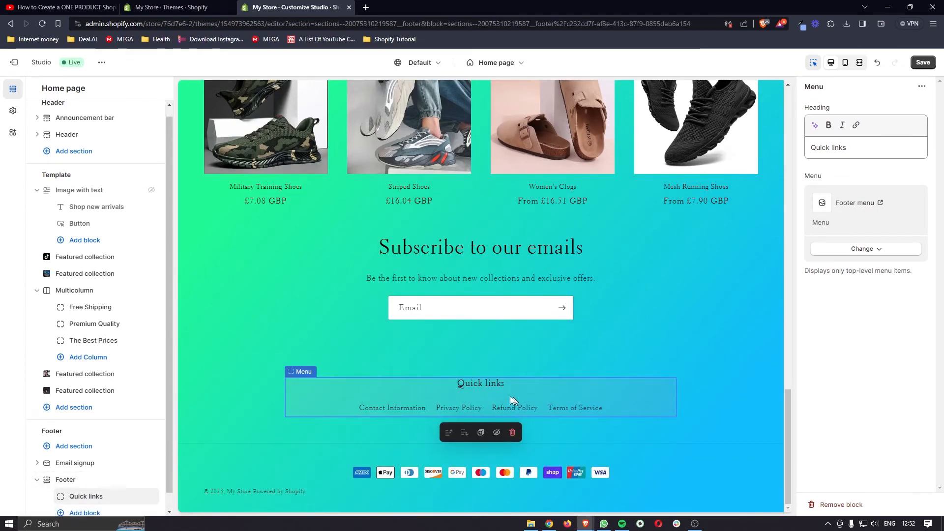
left_click_drag(851, 148, 792, 140)
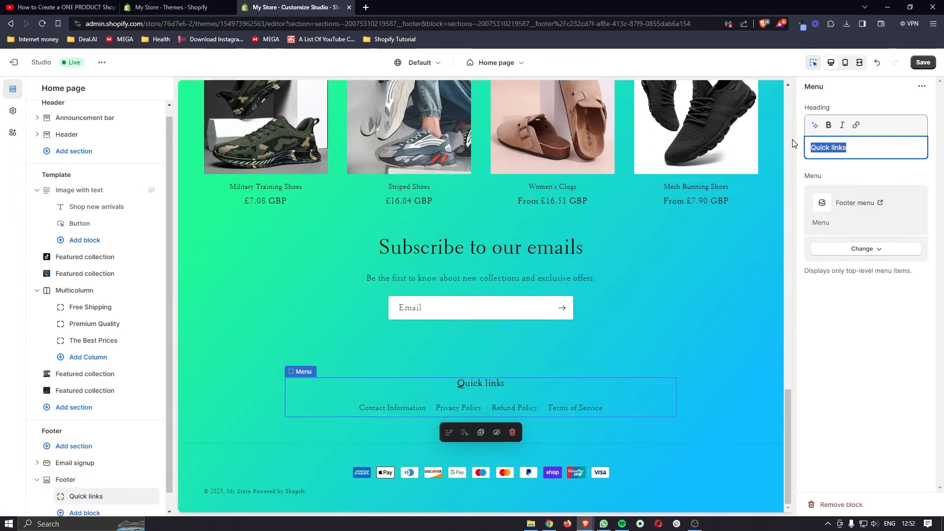
key("BackSpace")
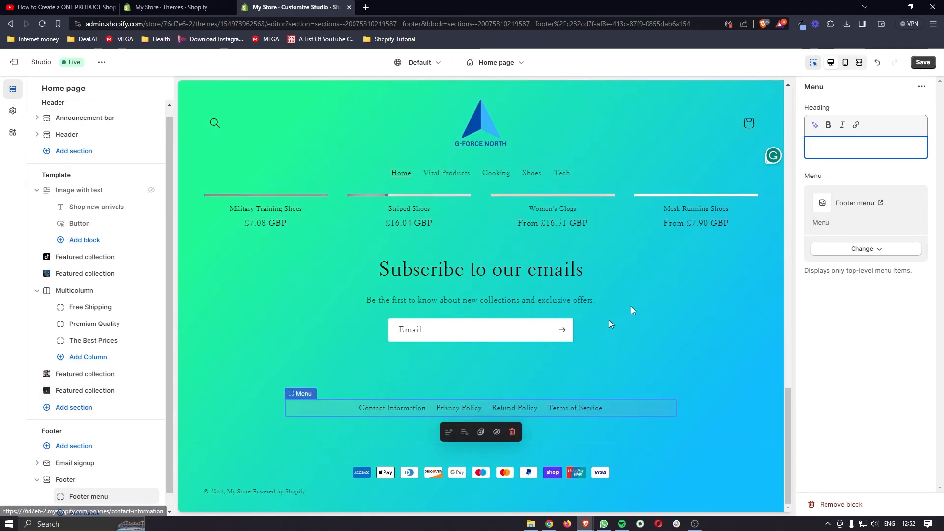
Save the theme's footer changes, and review the available payment methods in the store's Payments settings.
left_click(922, 62)
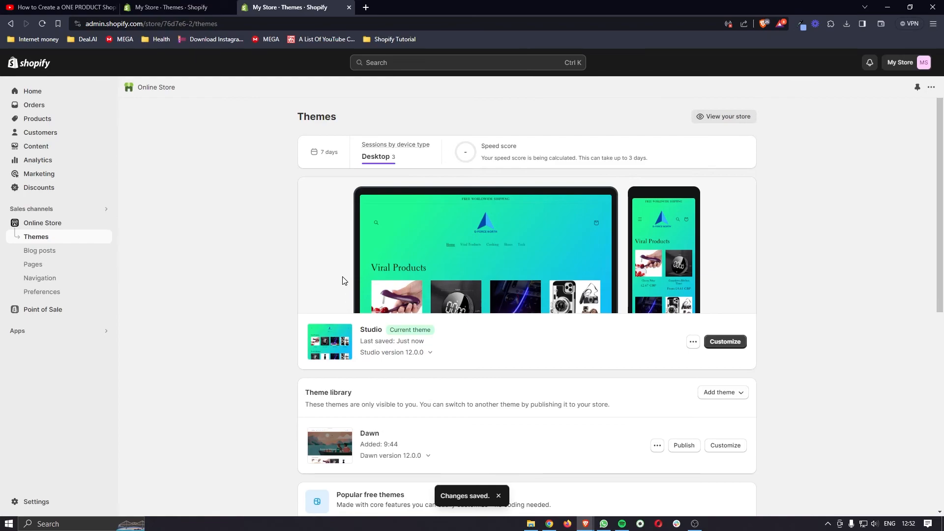
left_click(42, 504)
left_click(202, 239)
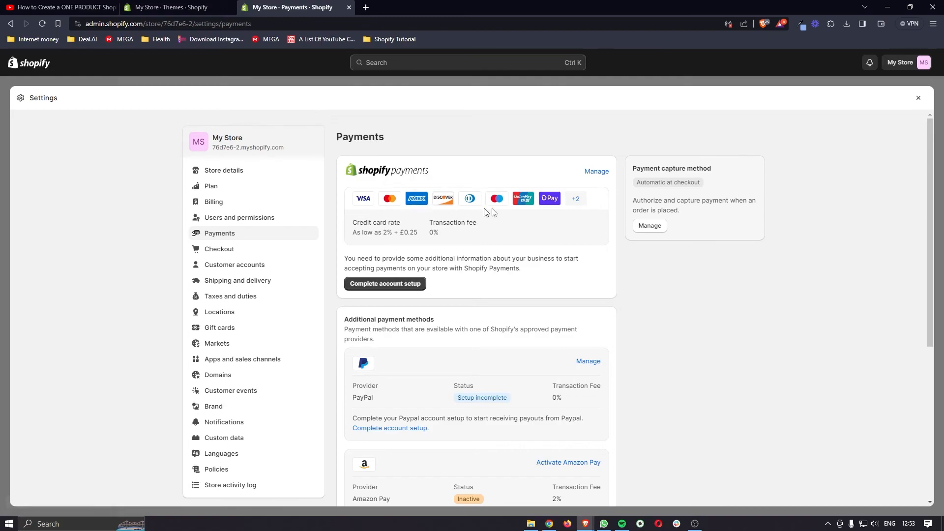
scroll(556, 212, "down", 3)
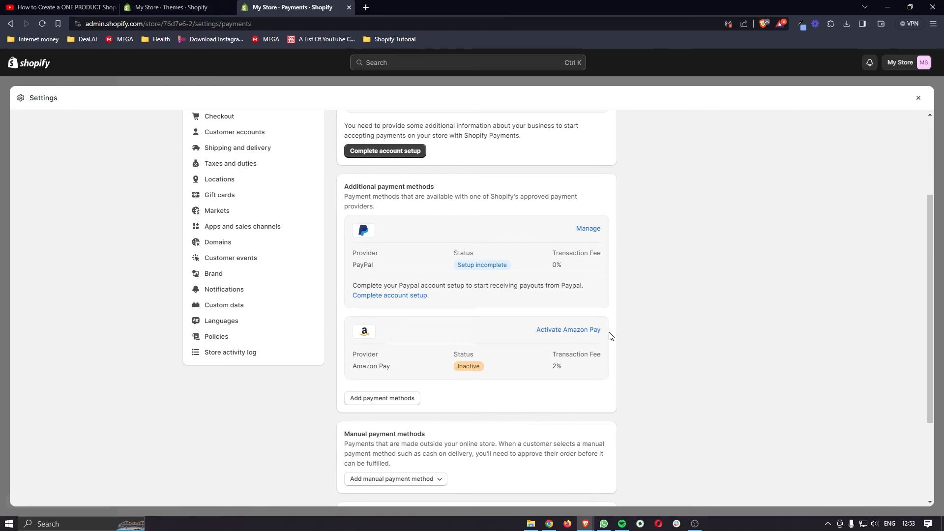
scroll(610, 336, "up", 2)
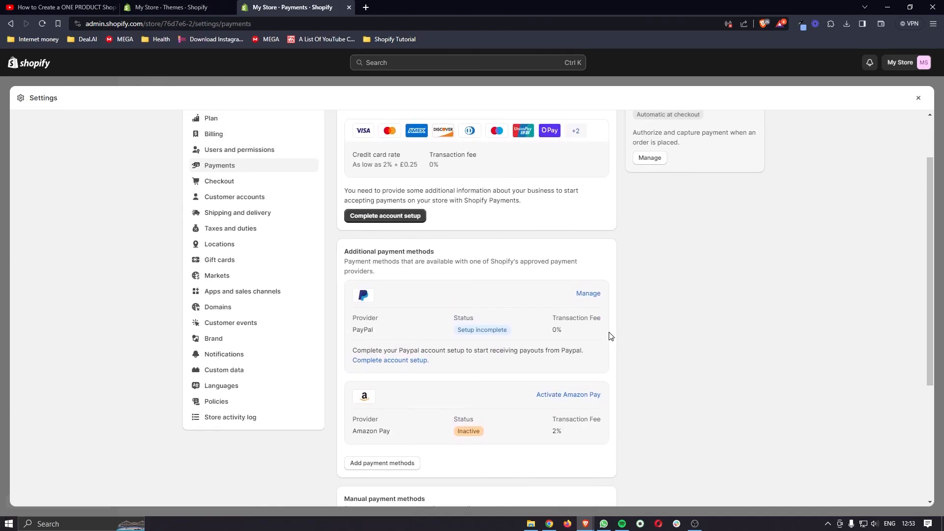
Open the store's Domains settings and view the details of the primary myshopify.com domain.
left_click(218, 307)
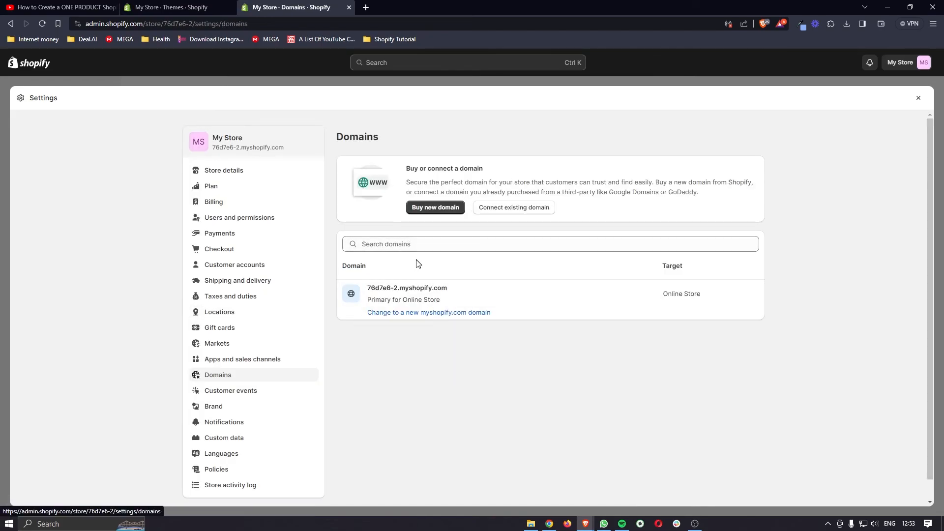
left_click_drag(367, 290, 447, 295)
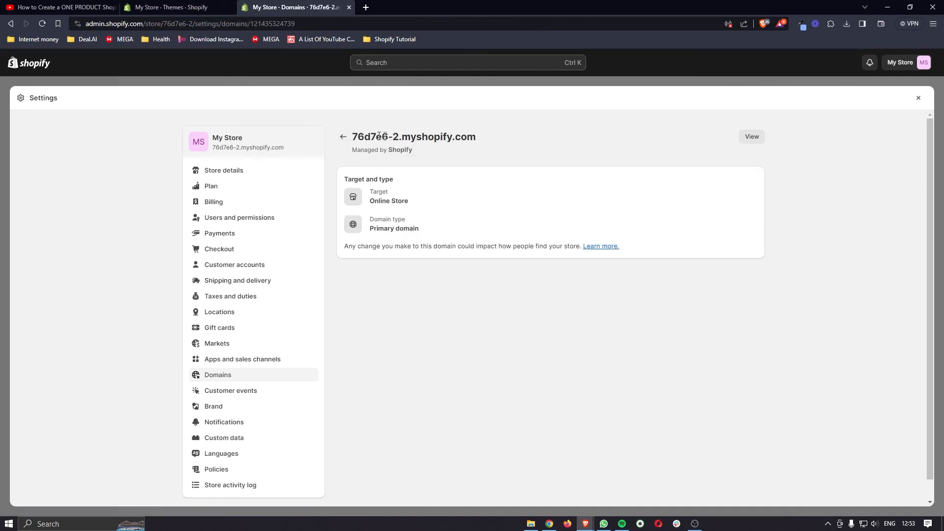
left_click(343, 137)
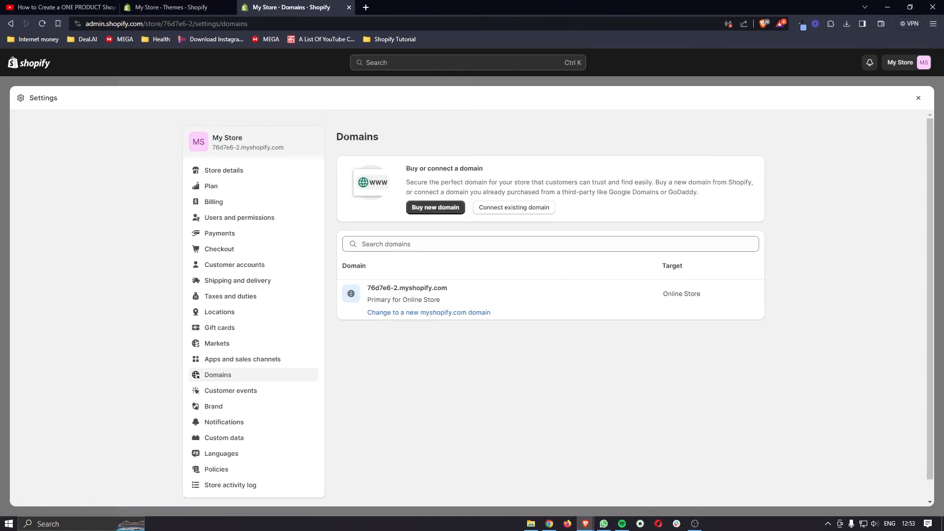
Search for gforcenorthgeneral as a new domain to buy, check the yearly price of the .com version, and close the settings.
left_click(432, 203)
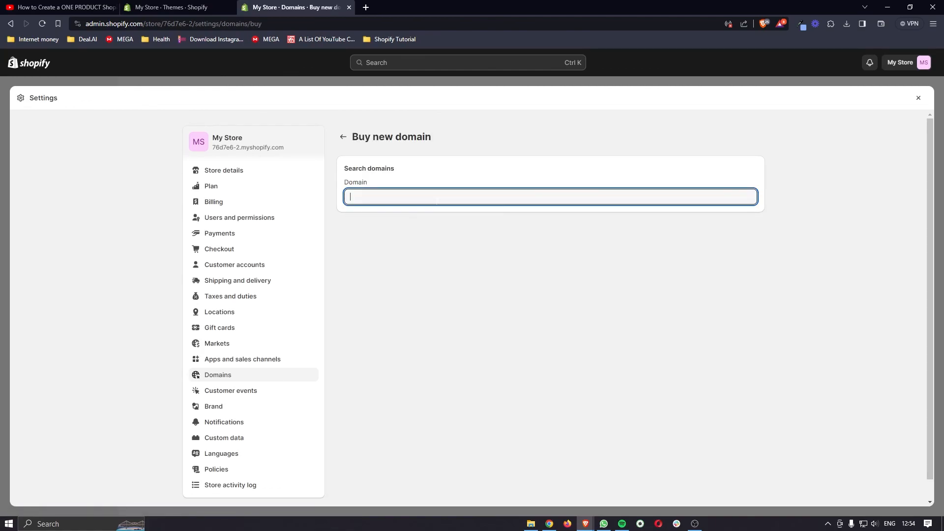
key("Caps_Lock")
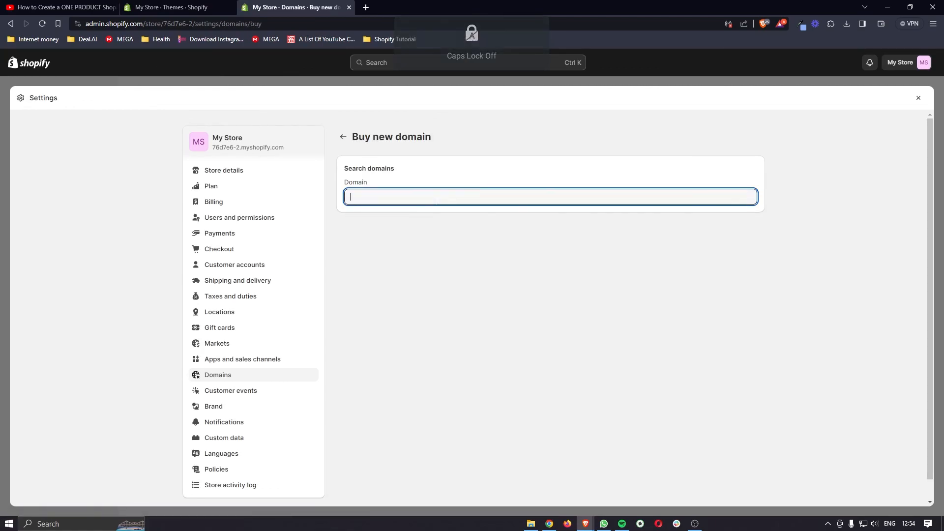
type("gforcenorthgeneral")
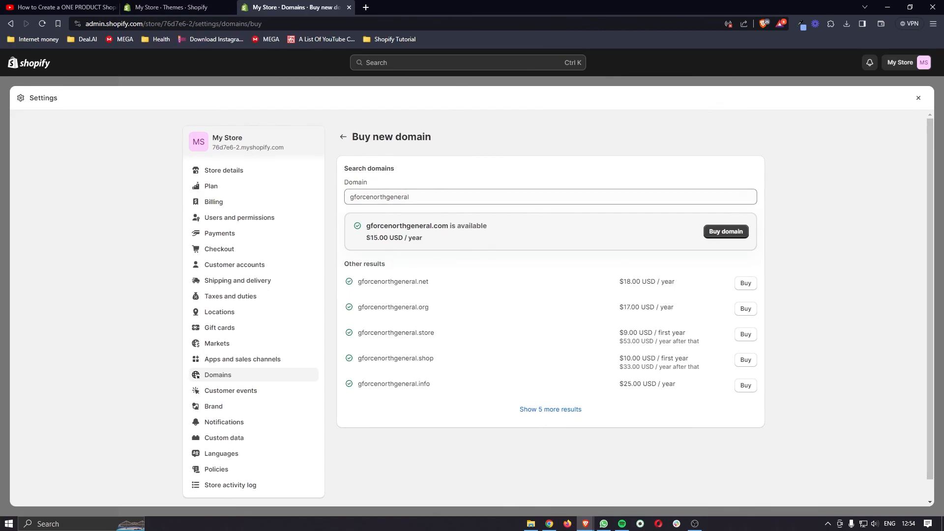
left_click_drag(366, 238, 432, 239)
left_click(442, 239)
left_click(919, 98)
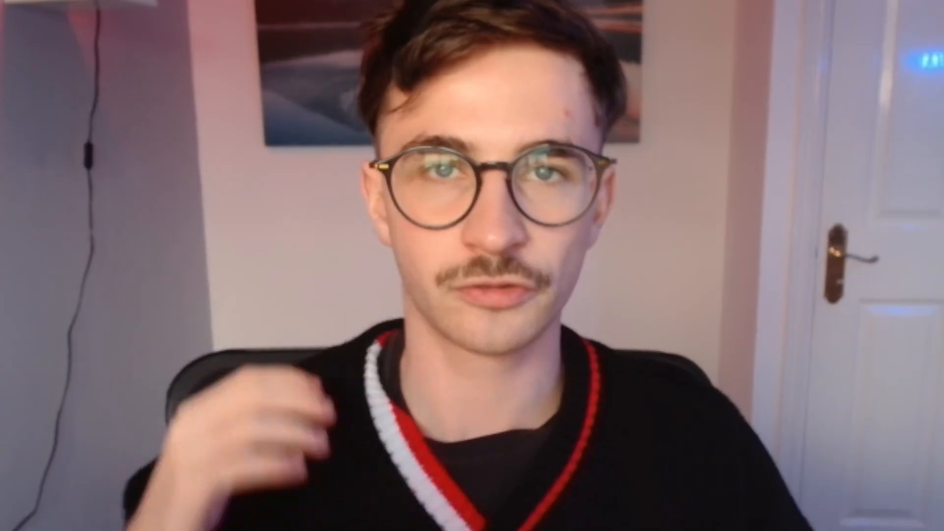